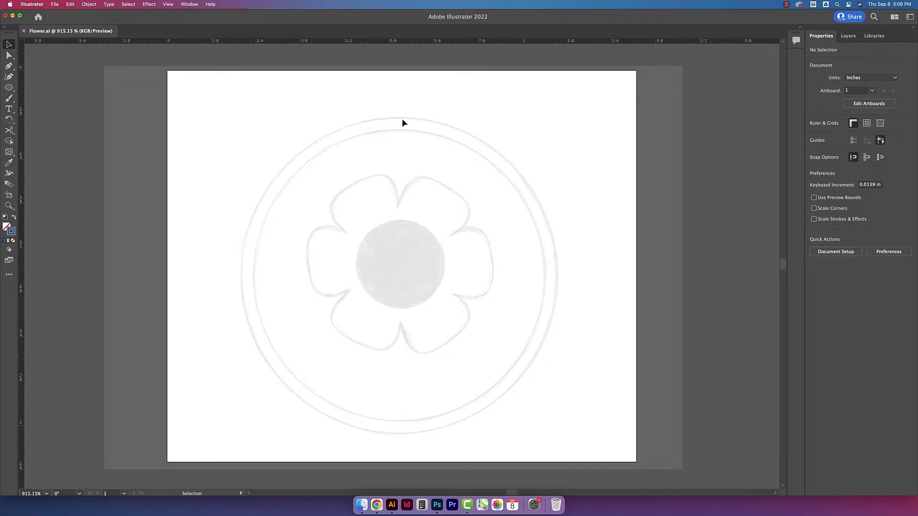
# Start tracing the flower with the Pen tool, from the upper notch along a curve over the upper-right petal.
pyautogui.press('p')
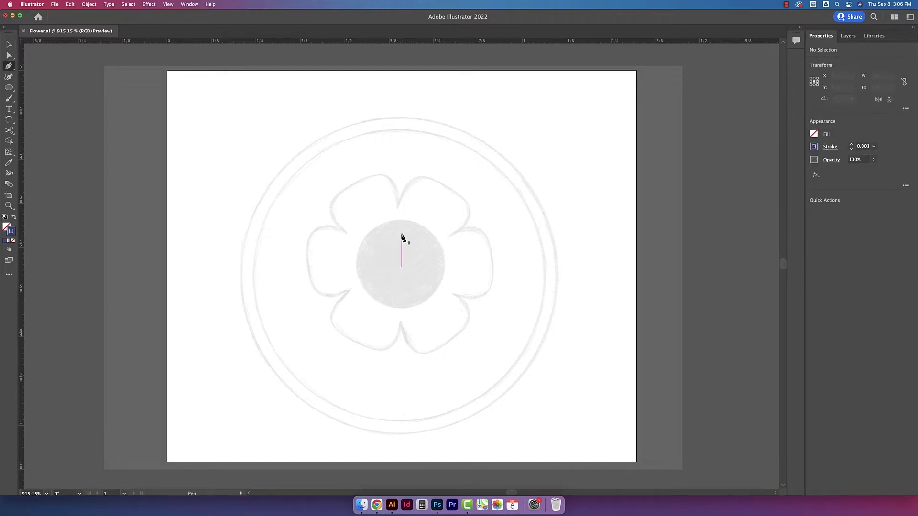
pyautogui.click(396, 207)
pyautogui.moveTo(430, 177); pyautogui.dragTo(451, 184)
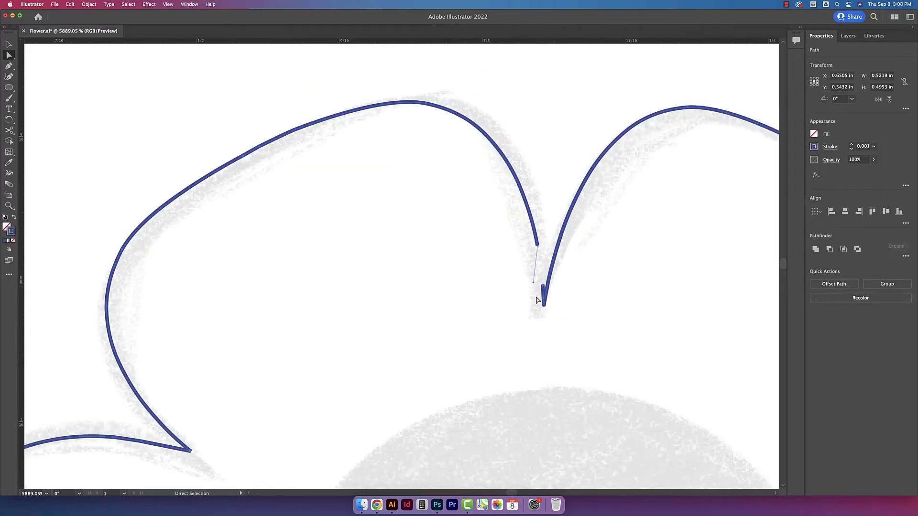
# Delete the stray end point at the flower's upper notch and join the two ends of the outline with the Pen tool.
pyautogui.click(542, 287)
pyautogui.press('Delete')
pyautogui.press('p')
pyautogui.click(537, 246)
pyautogui.click(543, 306)
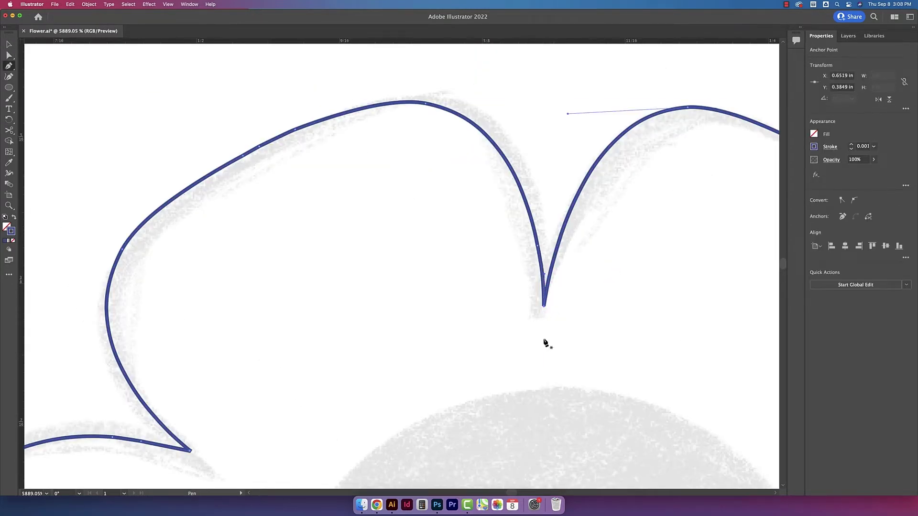
pyautogui.press('v')
pyautogui.click(526, 315)
pyautogui.press('super+0')
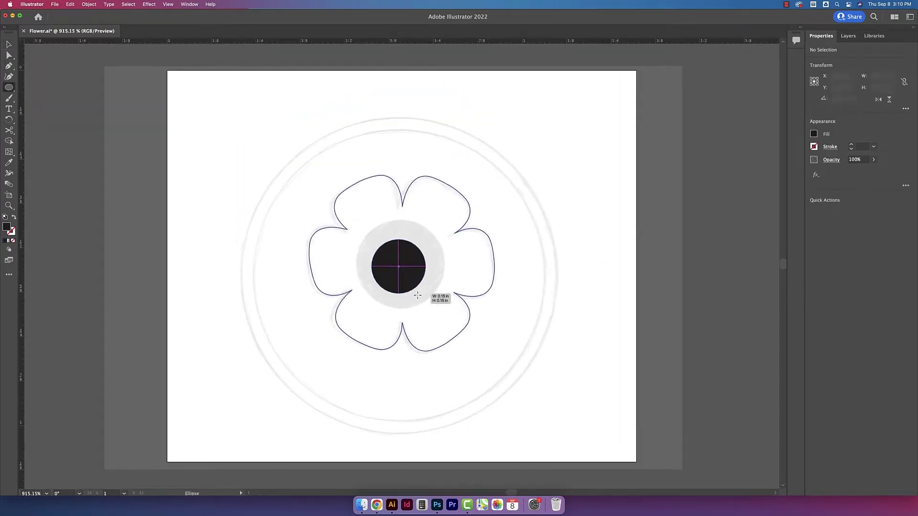
# Draw circles over the sketched flower centre and surrounding rings, and align the flower group and rings to a common horizontal centre.
pyautogui.moveTo(426, 287)
pyautogui.mouseDown()
pyautogui.moveTo(410, 266)
pyautogui.moveTo(492, 168)
pyautogui.moveTo(544, 131)
pyautogui.mouseUp()
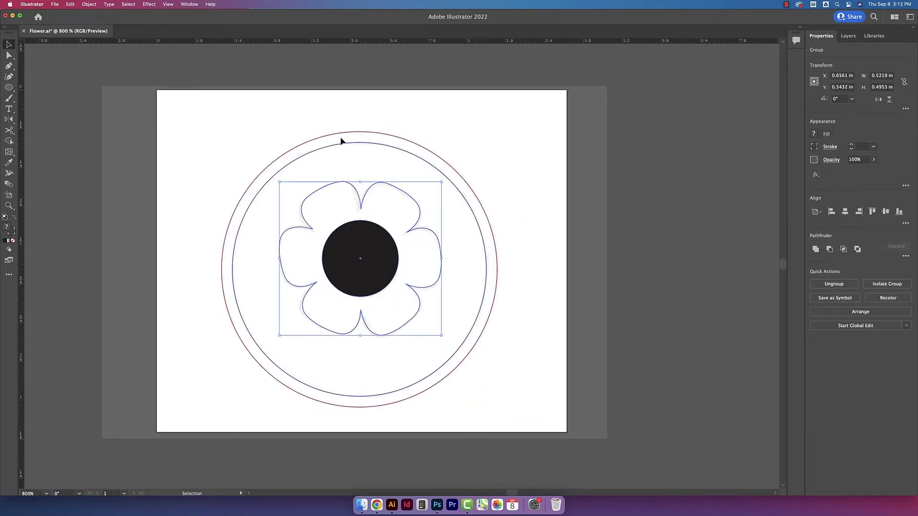
pyautogui.click(342, 139)
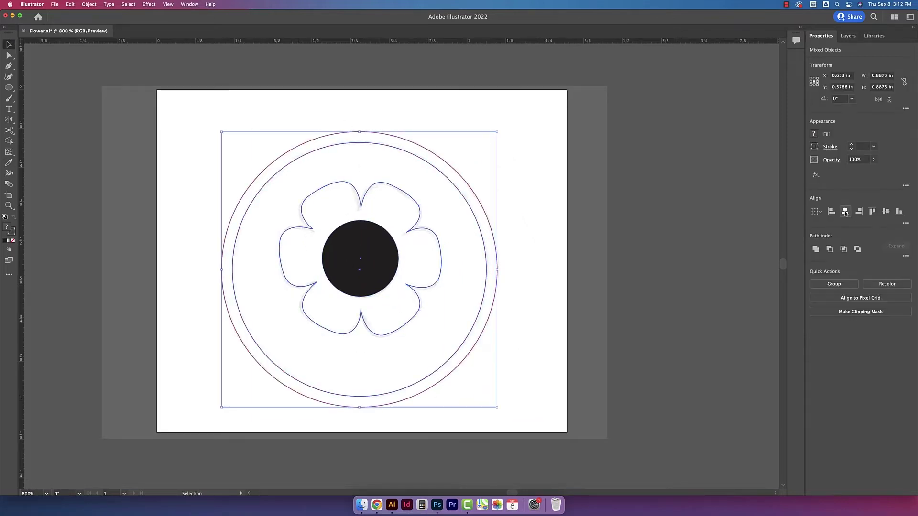
pyautogui.click(567, 221)
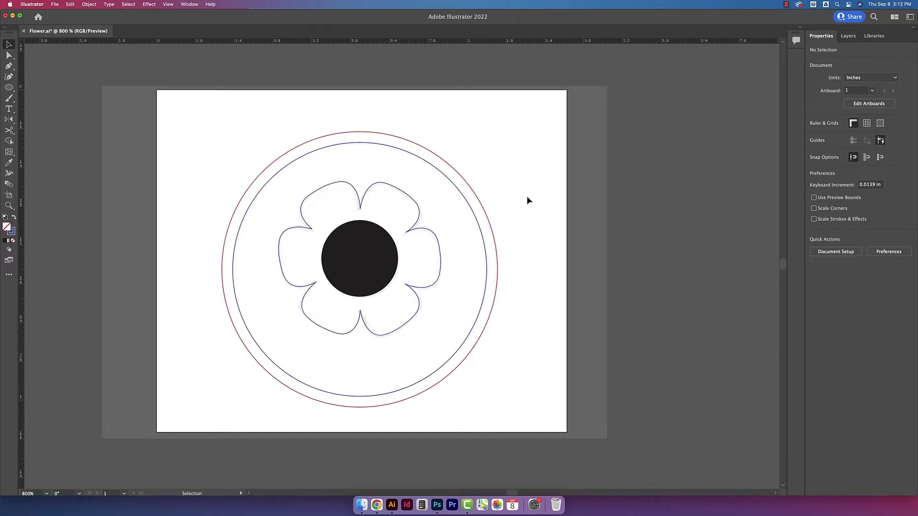
# Unlock the linked sketch image behind the traced artwork and remove it from the artboard.
pyautogui.click(89, 4)
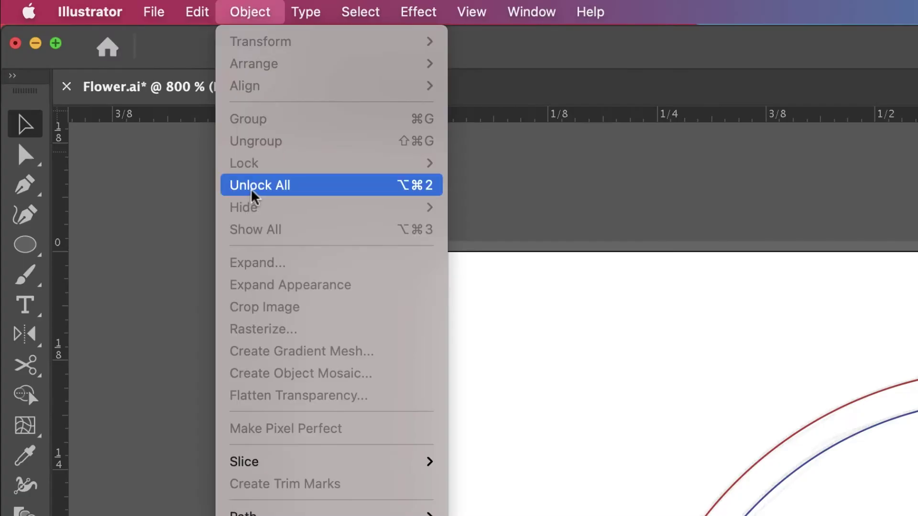
pyautogui.click(252, 194)
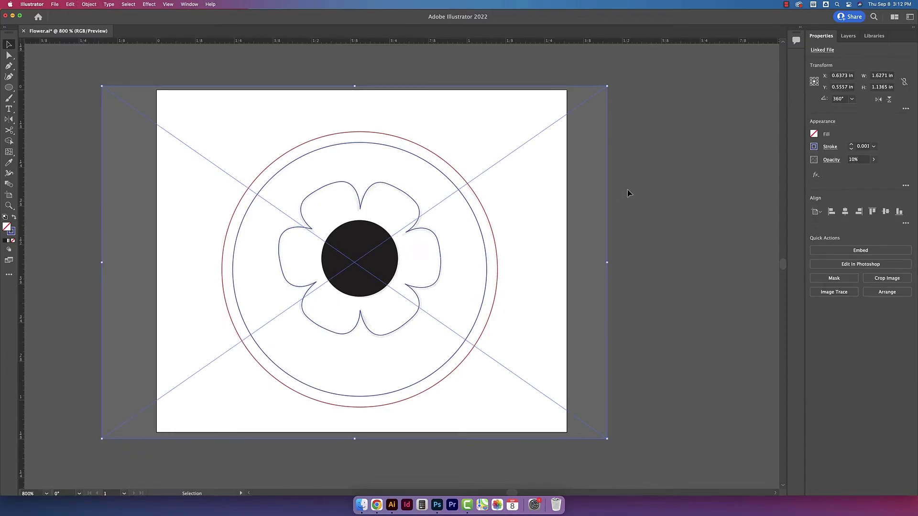
pyautogui.press('super+2')
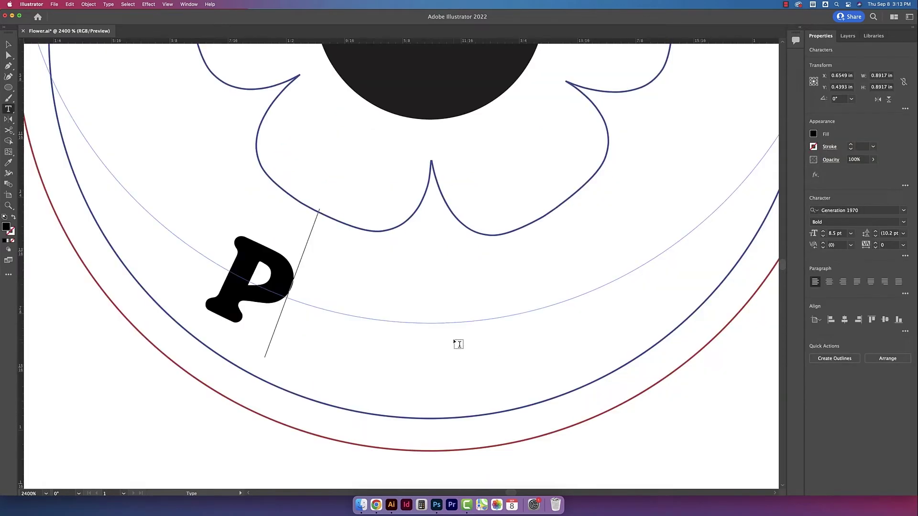
# Complete the curved text below the flower so it reads "Peace".
pyautogui.write('eac')
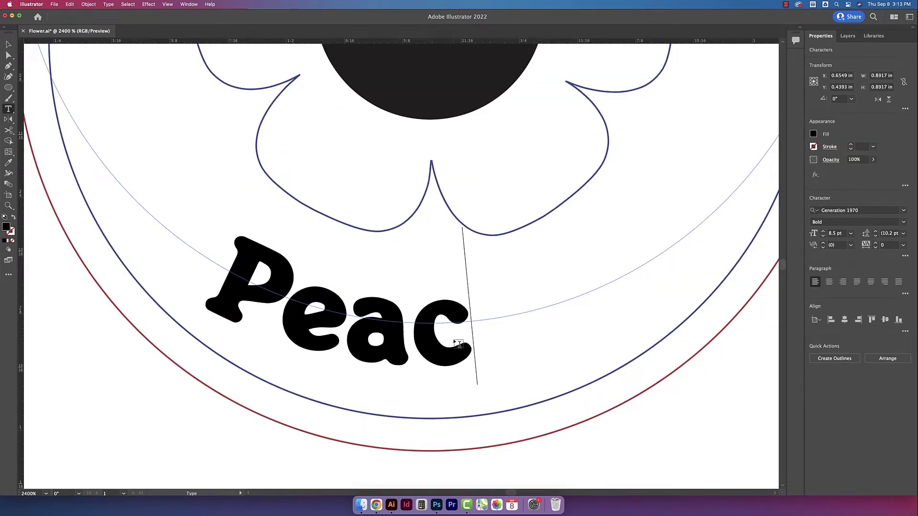
pyautogui.write('e')
pyautogui.press('Escape')
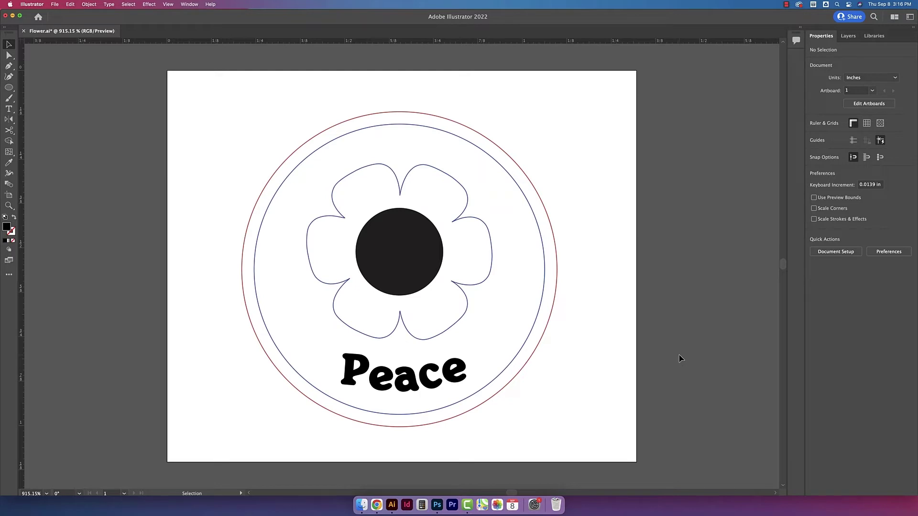
# Convert the curved "Peace" text to outlines.
pyautogui.click(403, 383)
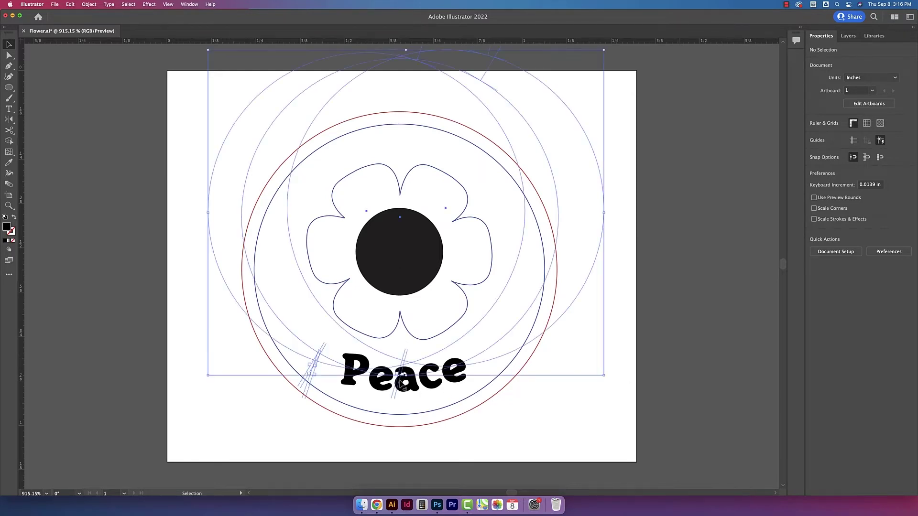
pyautogui.click(110, 5)
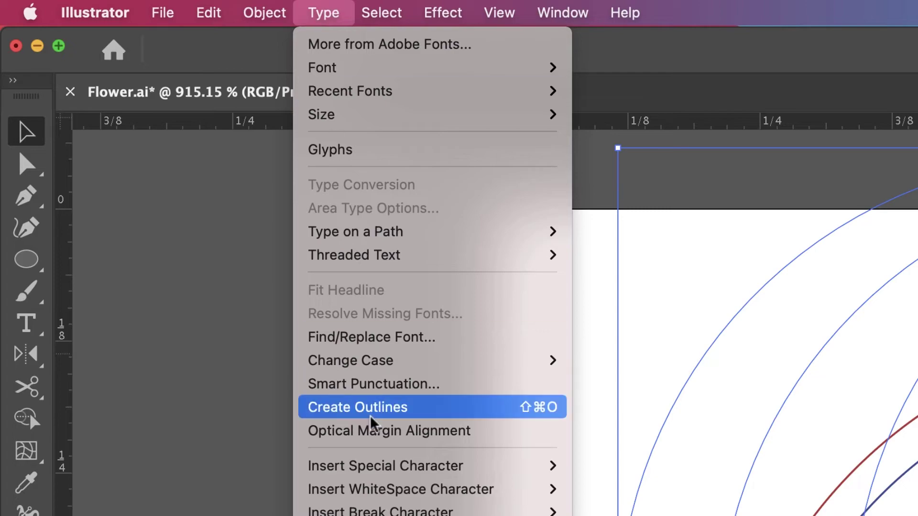
pyautogui.click(370, 407)
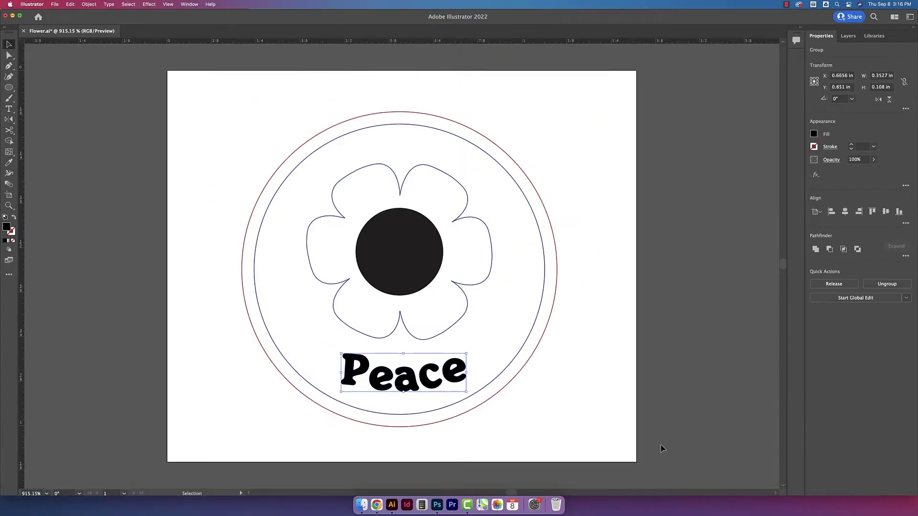
# Examine the anchor points and paths of the outer ring, inner ring, flower outline and black centre circle.
pyautogui.click(182, 89)
pyautogui.moveTo(188, 80); pyautogui.dragTo(614, 452)
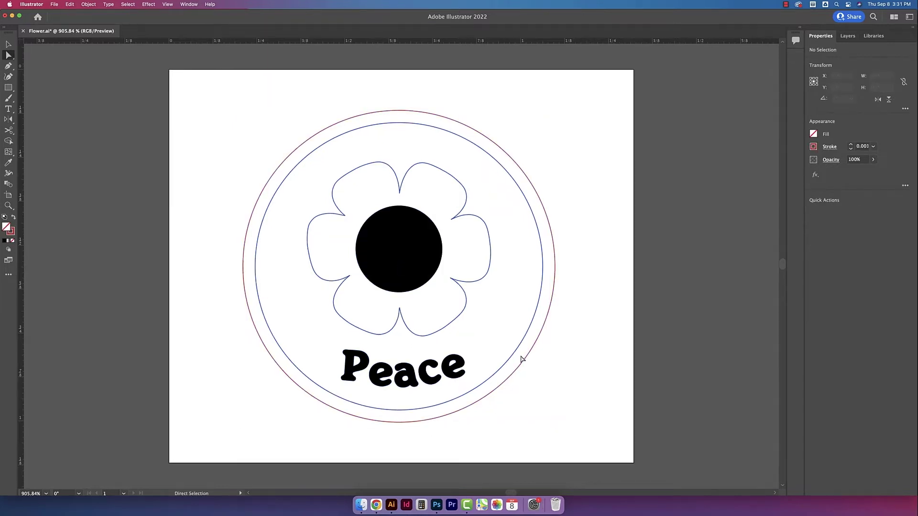
pyautogui.click(554, 267)
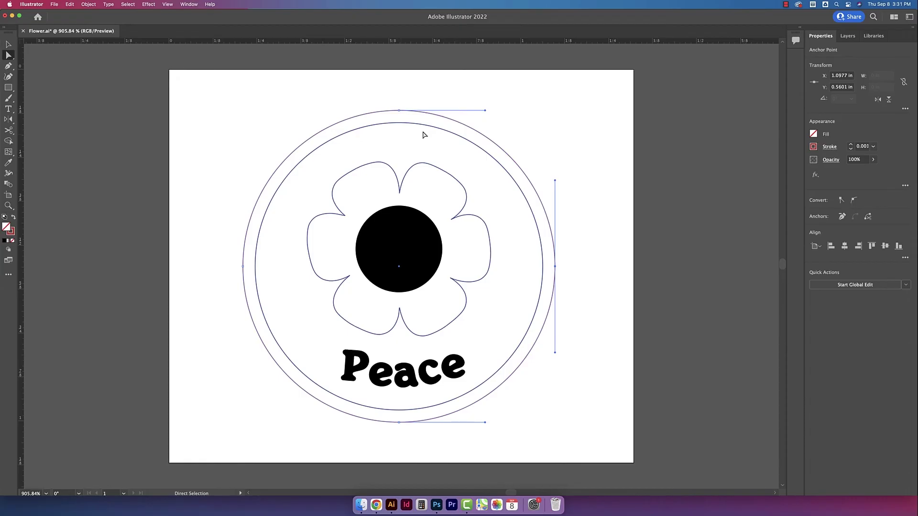
pyautogui.click(422, 125)
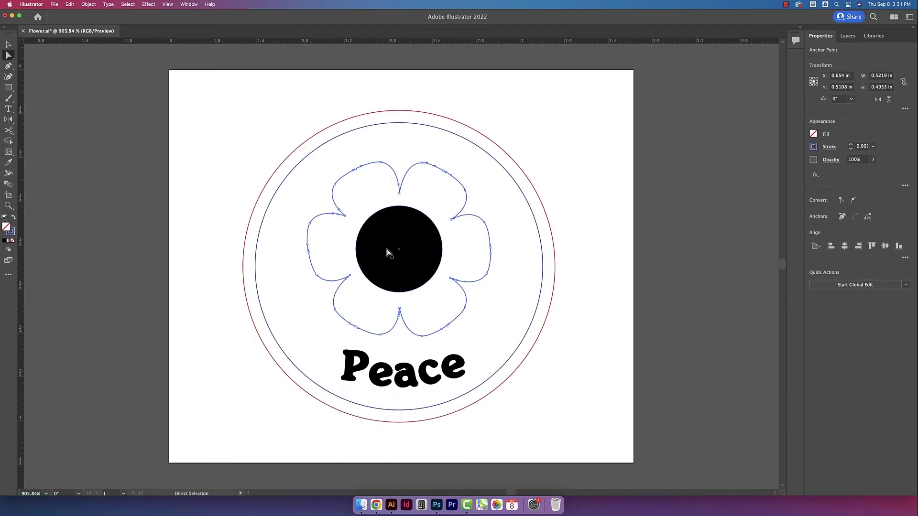
pyautogui.click(396, 243)
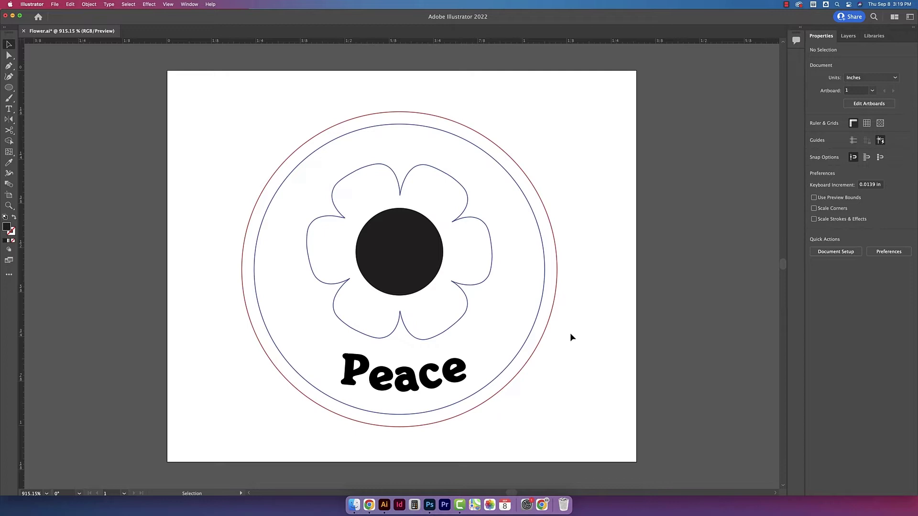
# Show the Document Info panel with Objects as the information it lists.
pyautogui.click(189, 4)
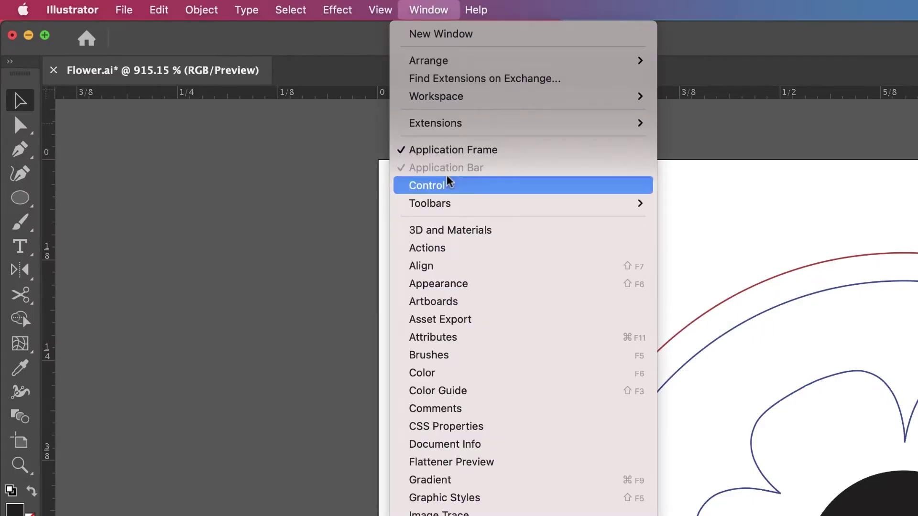
pyautogui.click(471, 444)
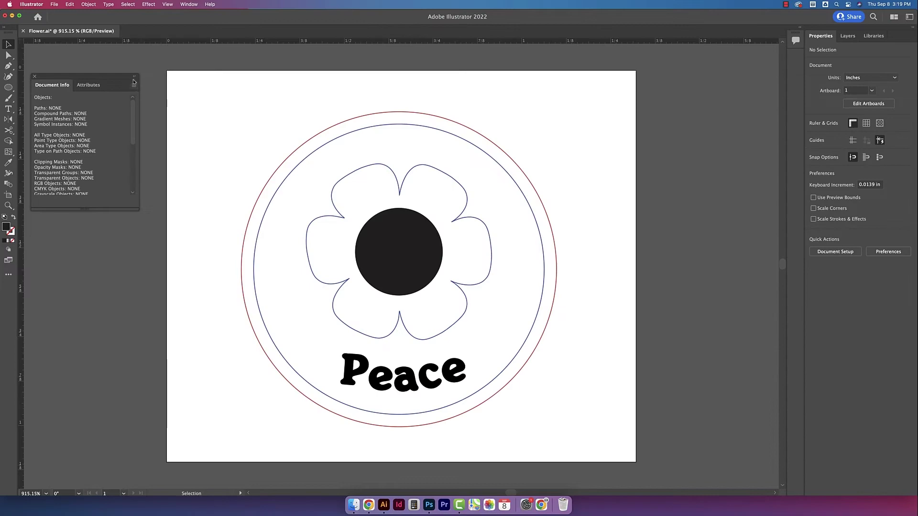
pyautogui.click(135, 85)
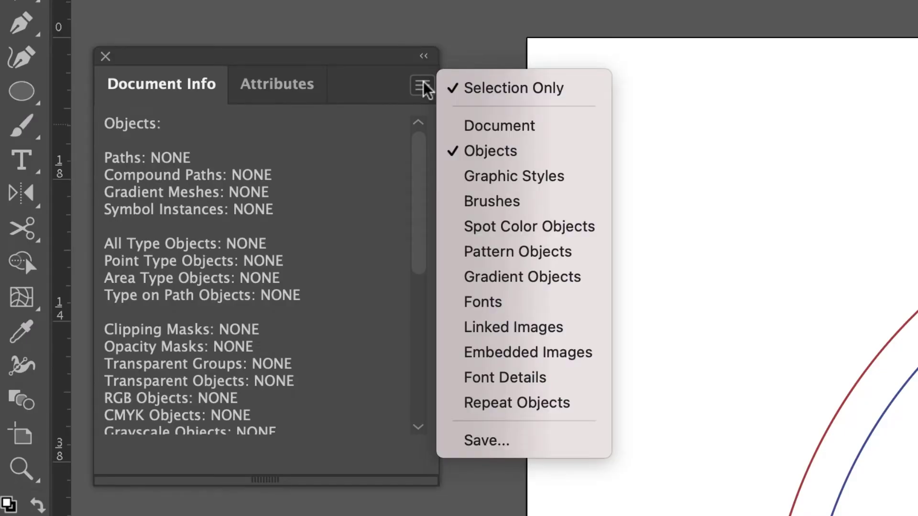
pyautogui.click(484, 151)
# Check whether the outer ring, inner ring and flower outline are open or closed paths in Document Info.
pyautogui.moveTo(211, 81); pyautogui.dragTo(594, 438)
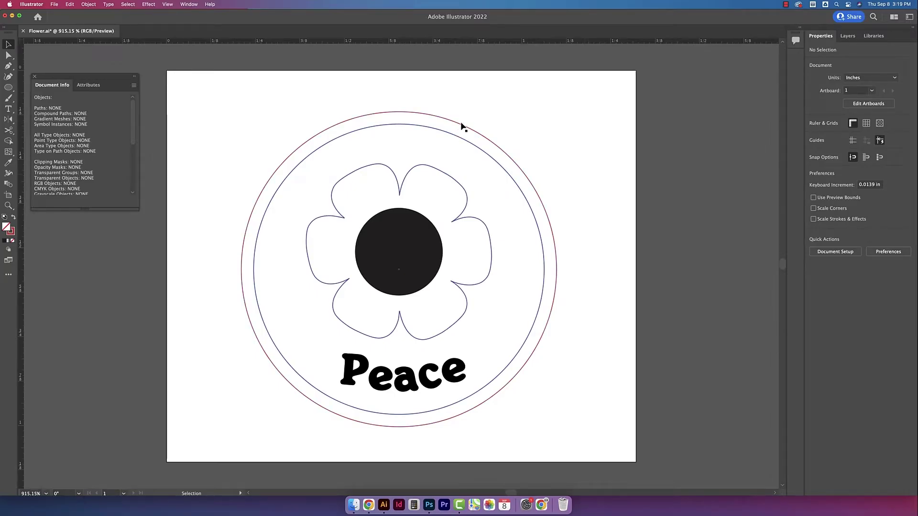
pyautogui.click(461, 126)
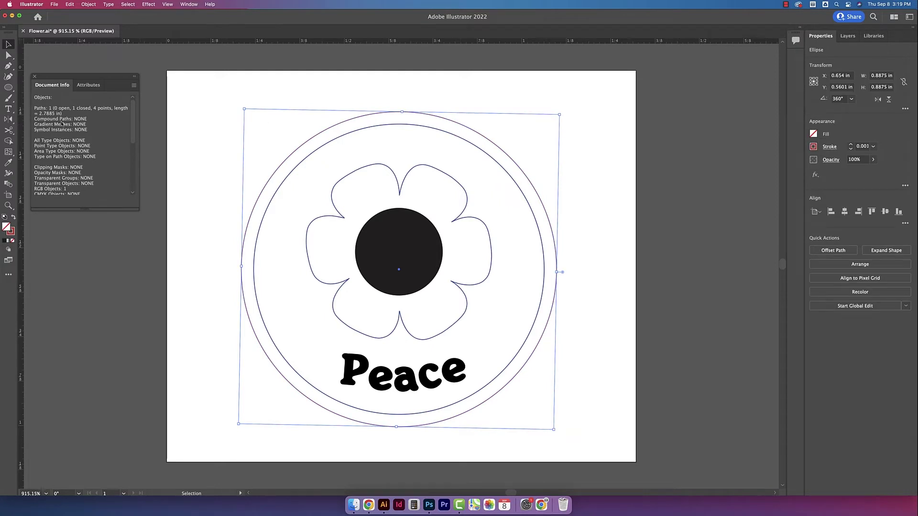
pyautogui.click(427, 128)
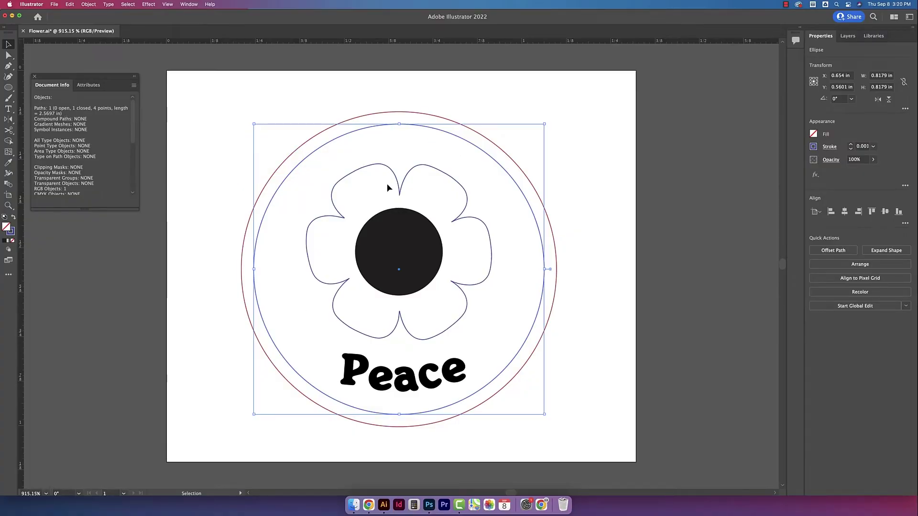
pyautogui.click(336, 193)
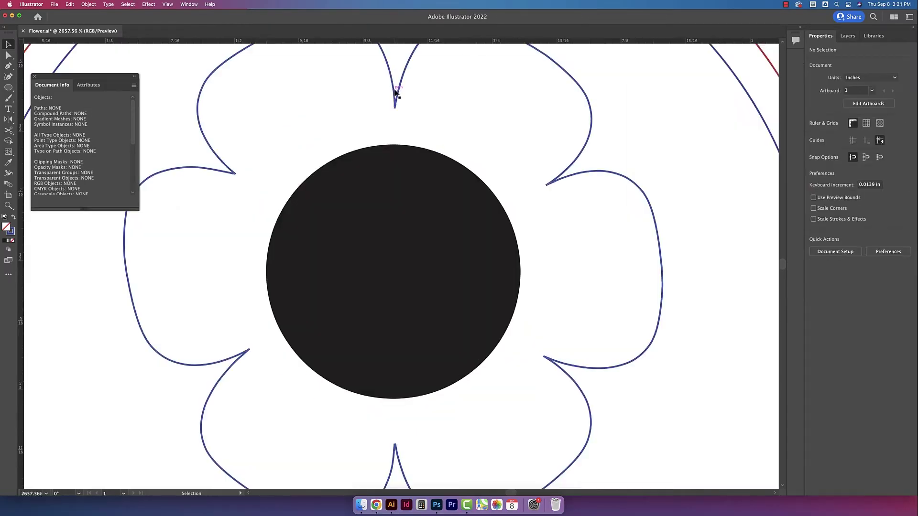
# Delete the short stray path covering the gap just above the notch between the flower's upper-left and left petals.
pyautogui.moveTo(395, 96); pyautogui.dragTo(392, 107)
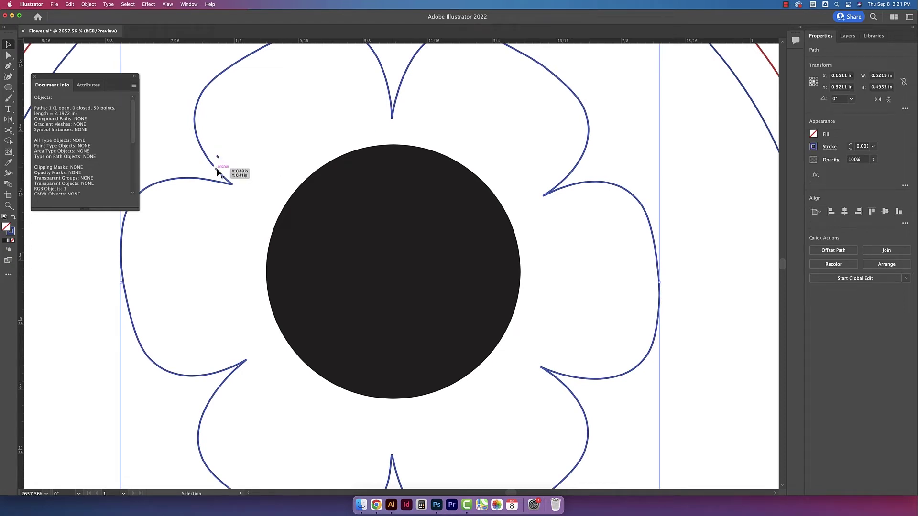
pyautogui.moveTo(217, 169); pyautogui.dragTo(300, 199)
pyautogui.press('z')
pyautogui.press('space')
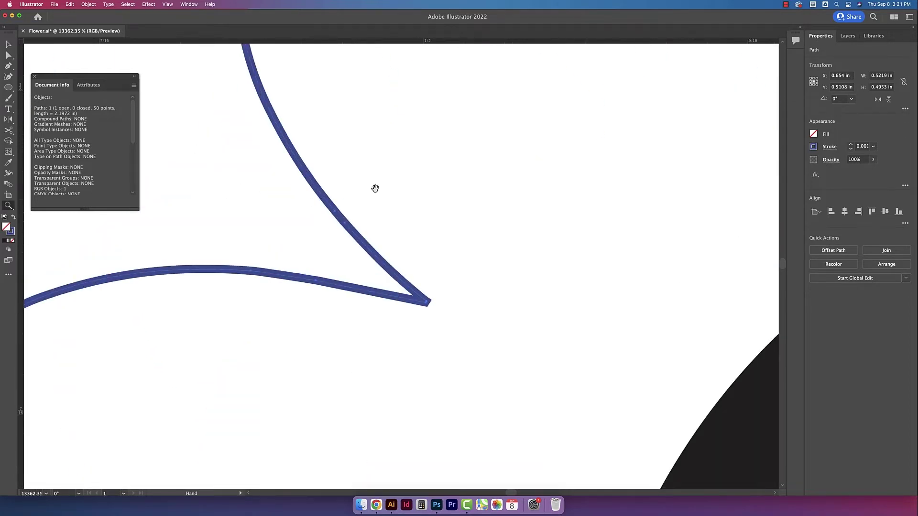
pyautogui.click(382, 204)
pyautogui.press('a')
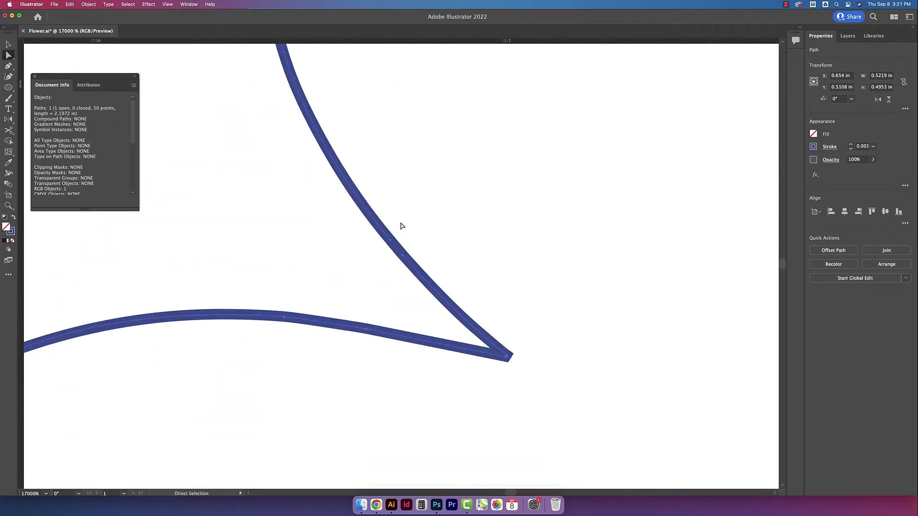
pyautogui.click(400, 250)
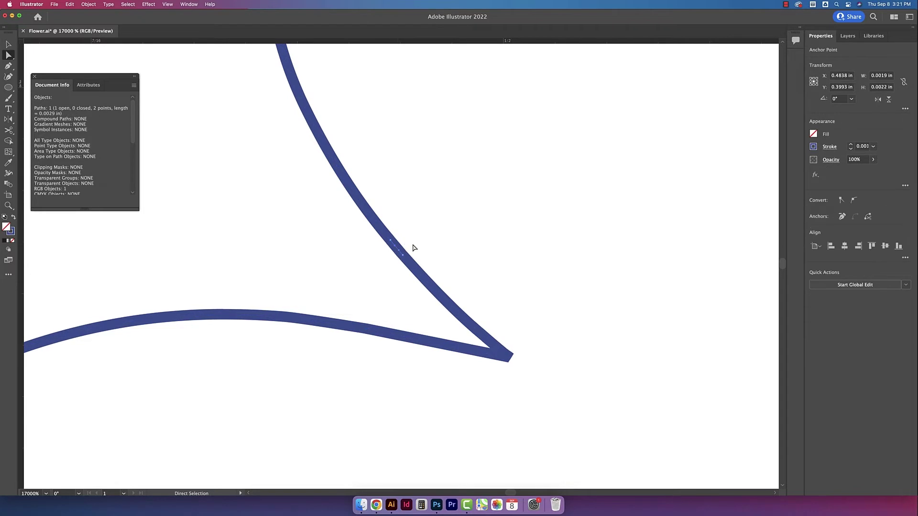
pyautogui.press('Delete')
# Join the two open ends of the flower outline above the upper-left notch with the Pen tool.
pyautogui.press('v')
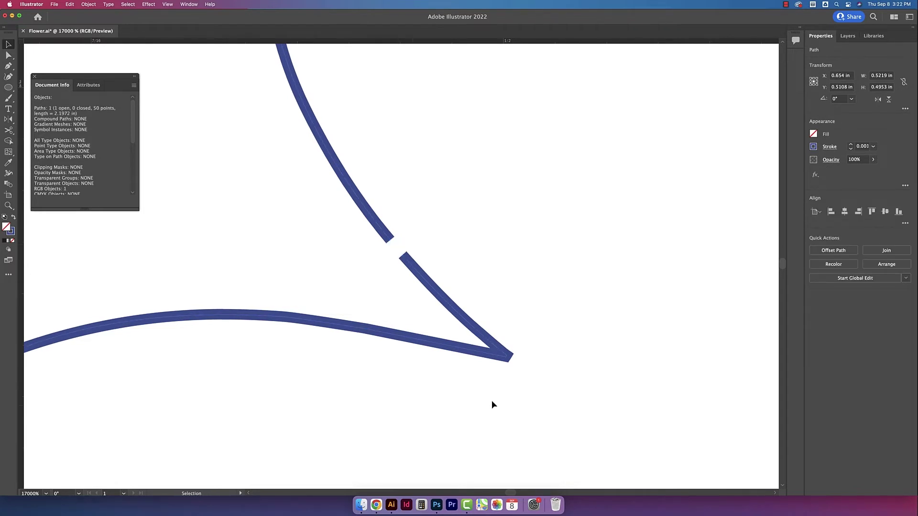
pyautogui.click(333, 317)
pyautogui.press('p')
pyautogui.click(391, 243)
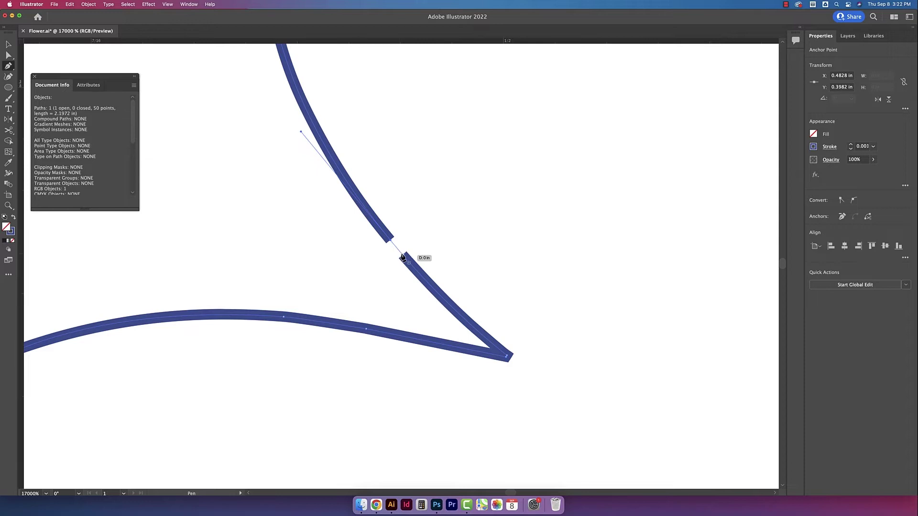
pyautogui.click(405, 258)
# Select all the artwork and check its open and closed path information in Document Info.
pyautogui.press('super+0')
pyautogui.press('v')
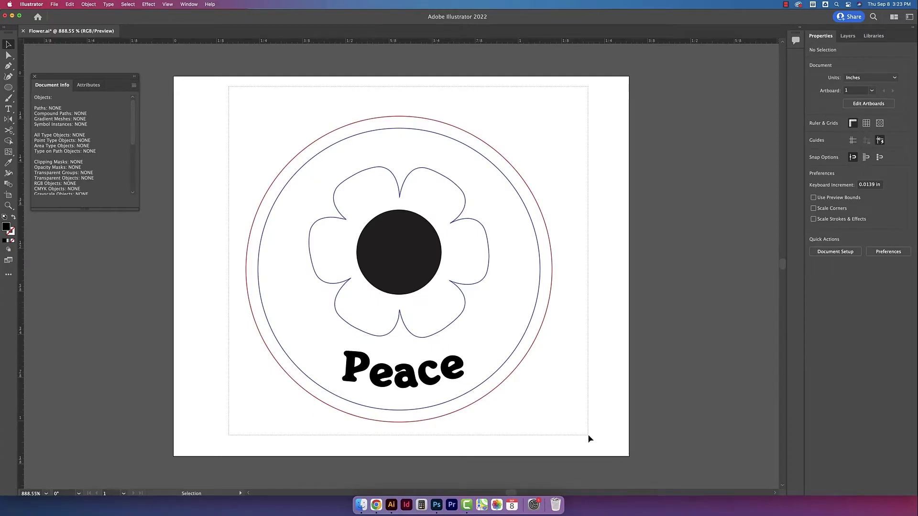
pyautogui.press('super+a')
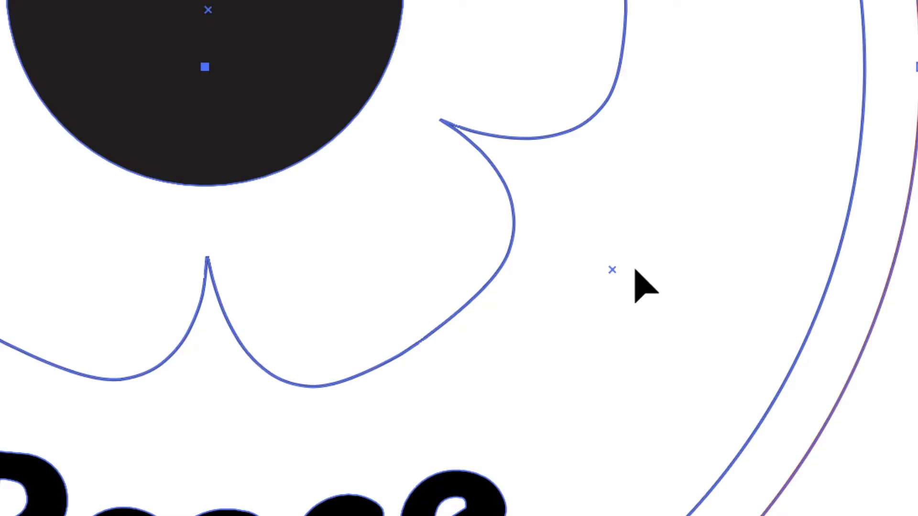
pyautogui.click(514, 323)
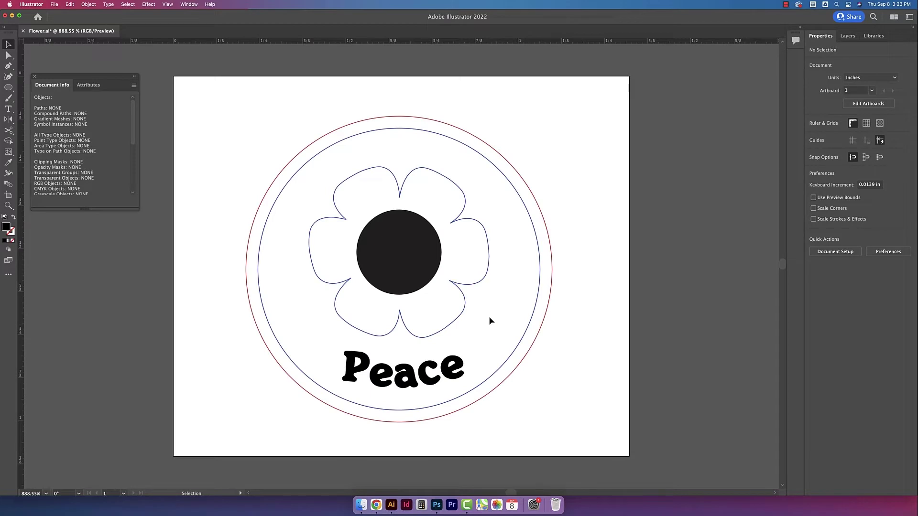
# Select all the artwork, check its open and closed path counts in Document Info, and examine the centre circle for stray points.
pyautogui.press('a')
pyautogui.press('v')
pyautogui.press('super+a')
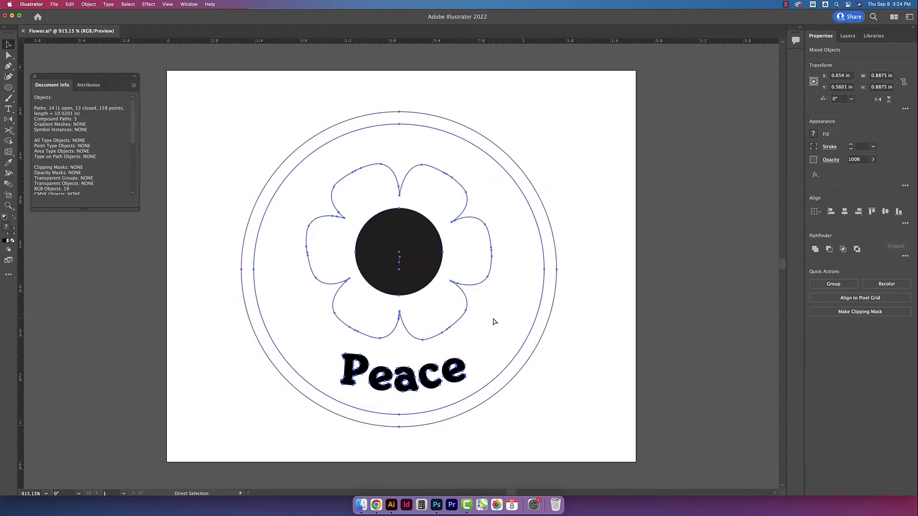
pyautogui.press('super+equal')
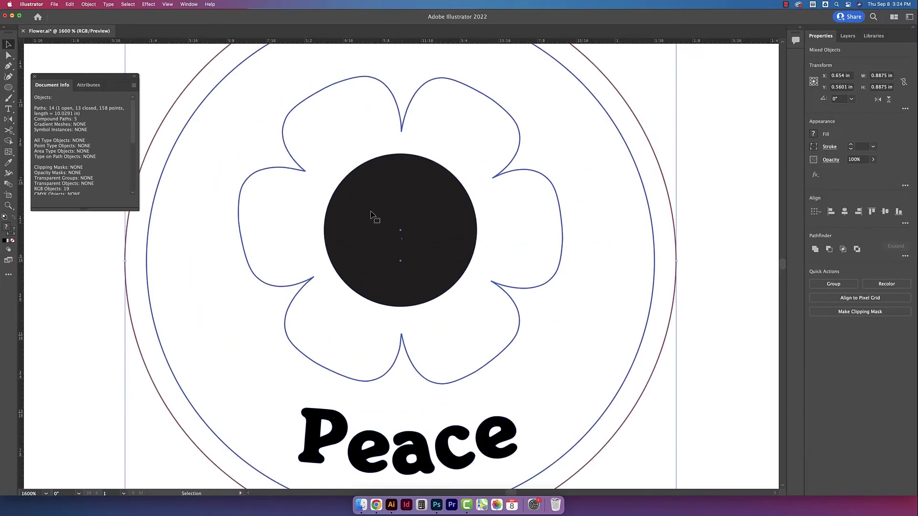
pyautogui.press('a')
pyautogui.press('super+minus')
pyautogui.click(668, 334)
pyautogui.press('v')
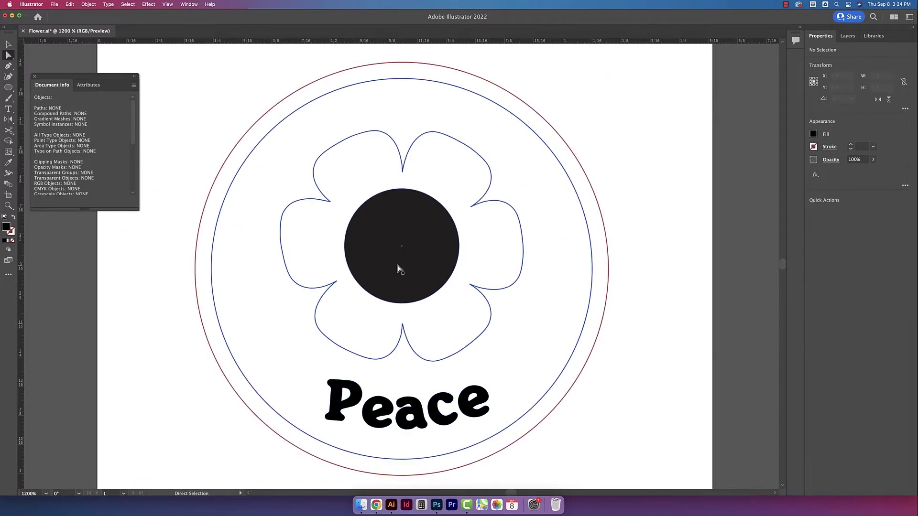
# Send the black centre circle to the back and delete the stray single-point paths inside its area.
pyautogui.click(403, 269)
pyautogui.click(89, 4)
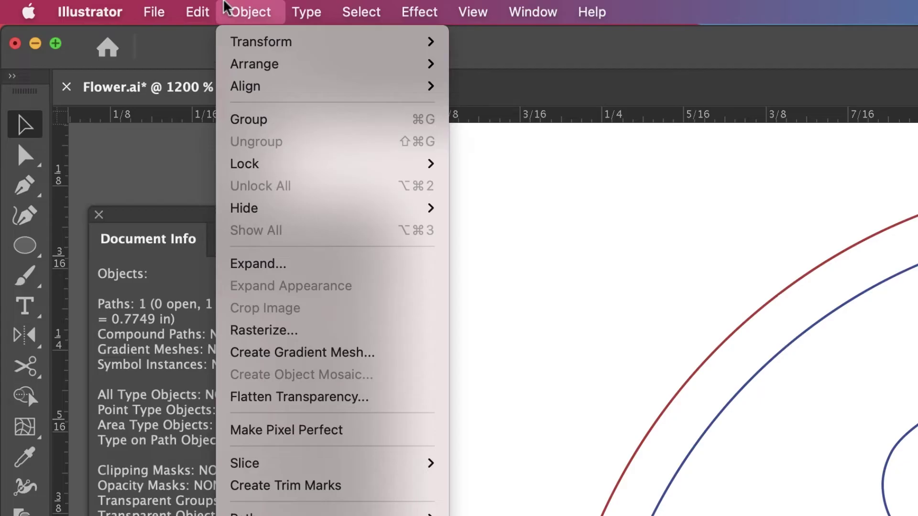
pyautogui.moveTo(96, 59)
pyautogui.click(507, 166)
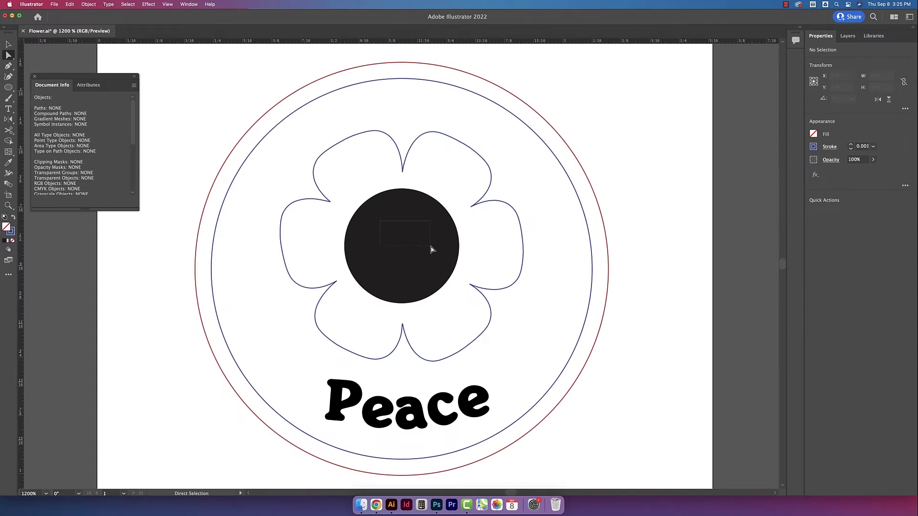
pyautogui.click(401, 253)
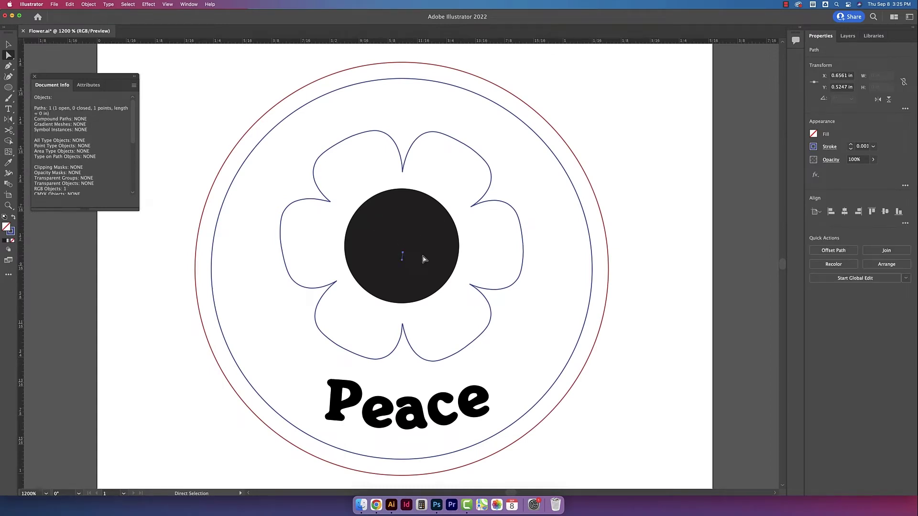
pyautogui.click(403, 260)
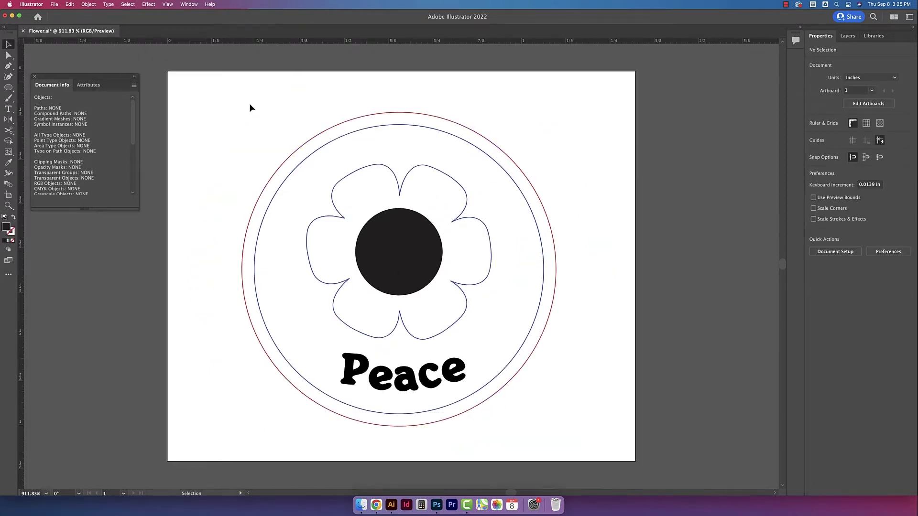
# Try moving the centre circle and the flower outline separately, undoing each move.
pyautogui.moveTo(207, 85); pyautogui.dragTo(645, 476)
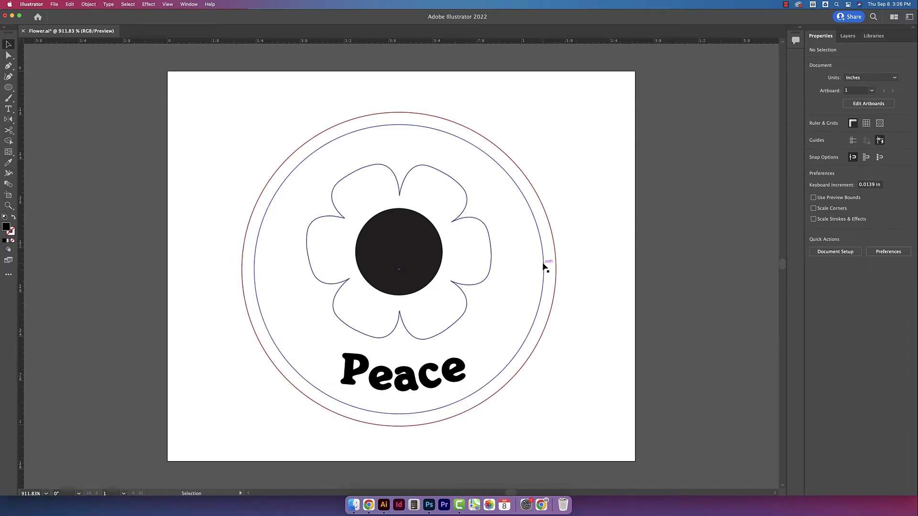
pyautogui.click(543, 271)
pyautogui.moveTo(404, 258); pyautogui.dragTo(409, 277)
pyautogui.press('super+z')
pyautogui.moveTo(471, 218); pyautogui.dragTo(477, 233)
pyautogui.press('super+z')
# Group all the flower artwork, test-move it as one piece, and undo that move.
pyautogui.moveTo(201, 75); pyautogui.dragTo(646, 436)
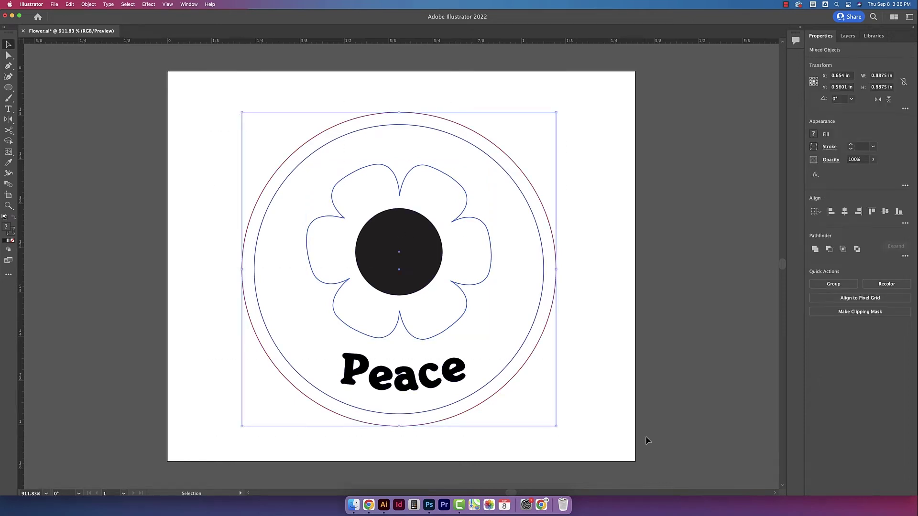
pyautogui.press('super+g')
pyautogui.click(646, 438)
pyautogui.moveTo(402, 234); pyautogui.dragTo(433, 266)
pyautogui.press('super+z')
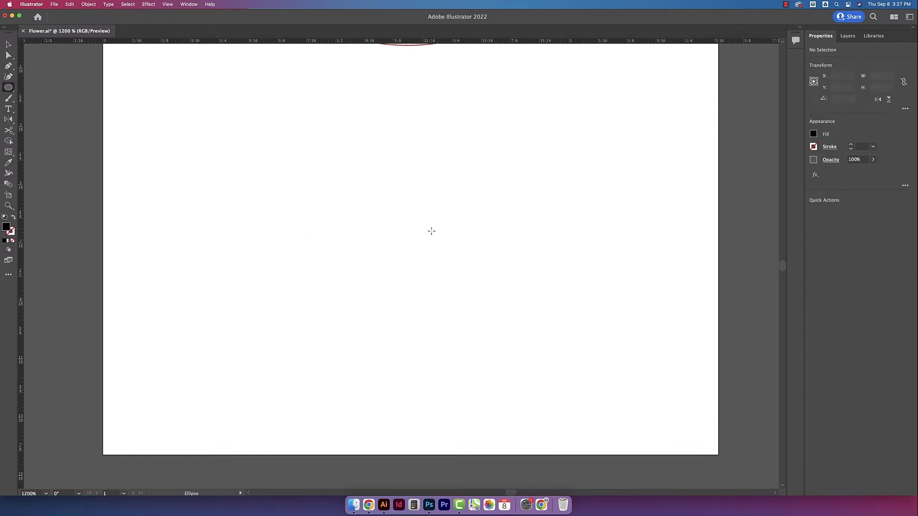
# Draw a black circle below the design and a black square overlapping its lower-right part, together about 0.45 by 0.42 in.
pyautogui.moveTo(308, 173); pyautogui.dragTo(433, 297)
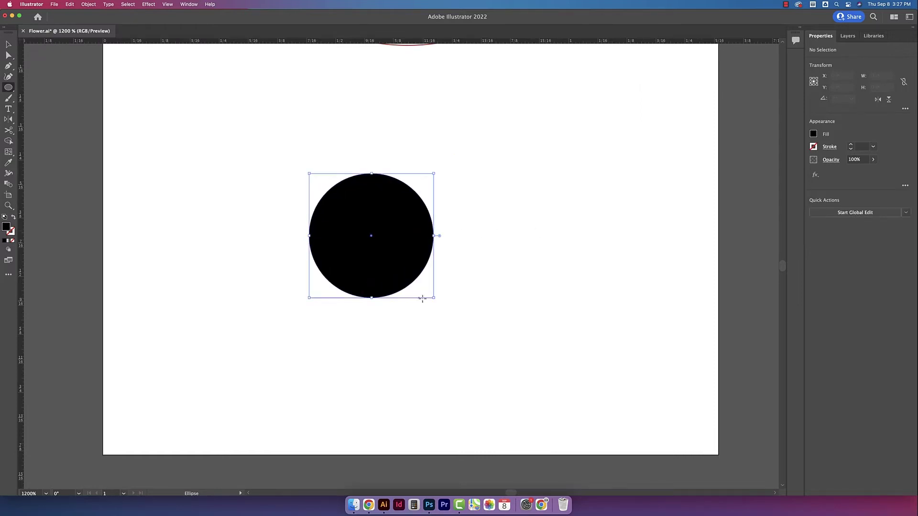
pyautogui.moveTo(8, 87); pyautogui.dragTo(32, 88)
pyautogui.moveTo(385, 233); pyautogui.dragTo(519, 368)
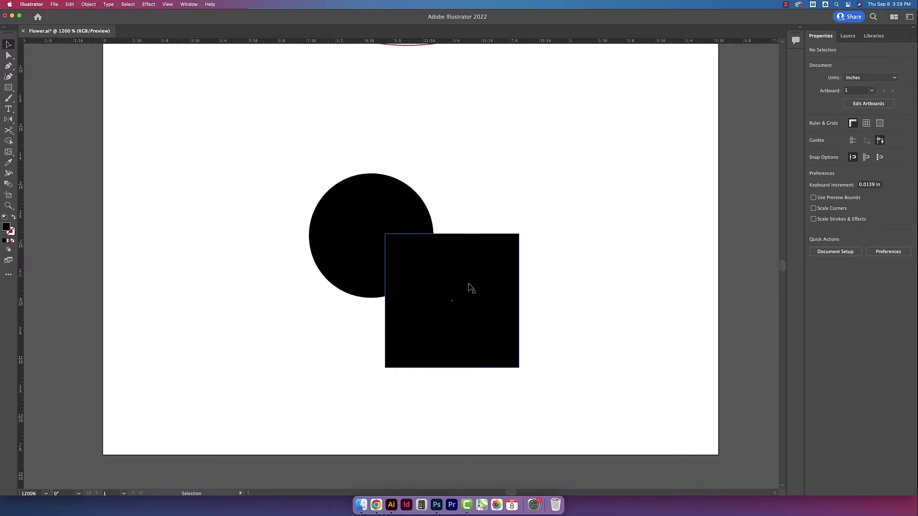
# Unite the overlapping circle and square into one shape with Pathfinder.
pyautogui.moveTo(296, 161); pyautogui.dragTo(600, 428)
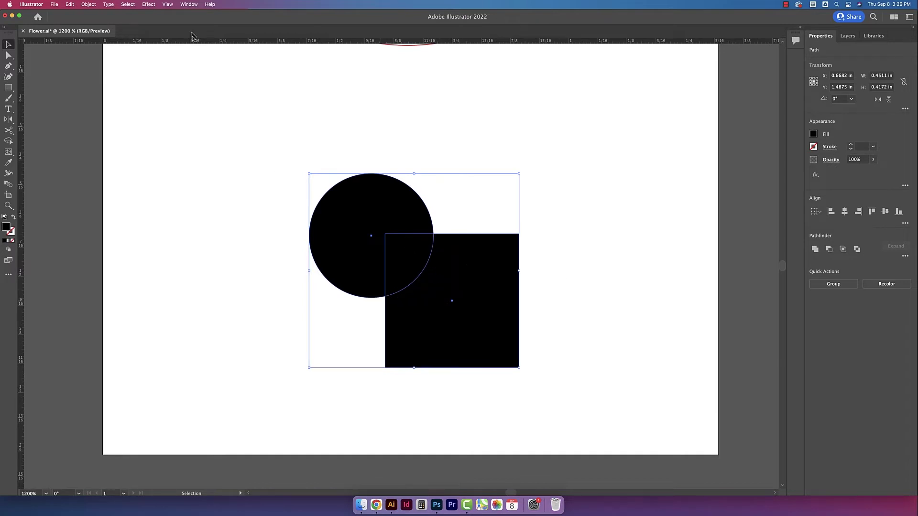
pyautogui.click(188, 4)
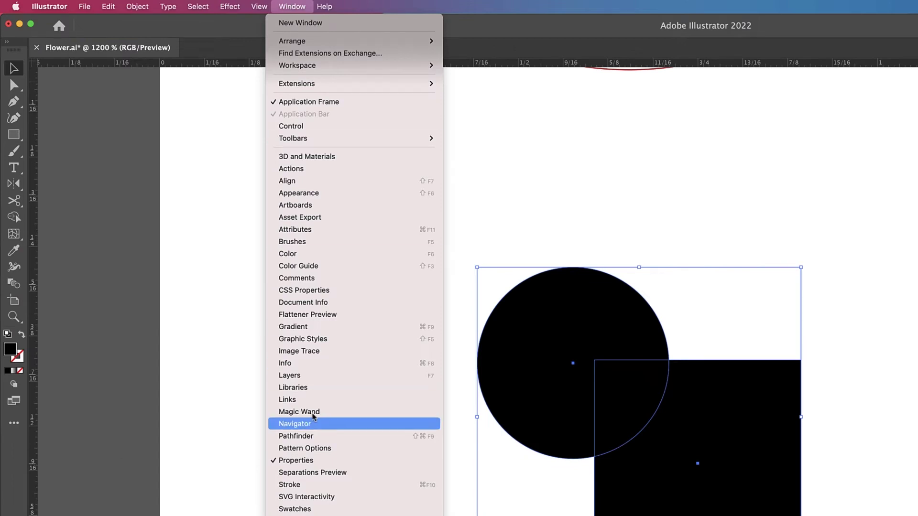
pyautogui.click(317, 436)
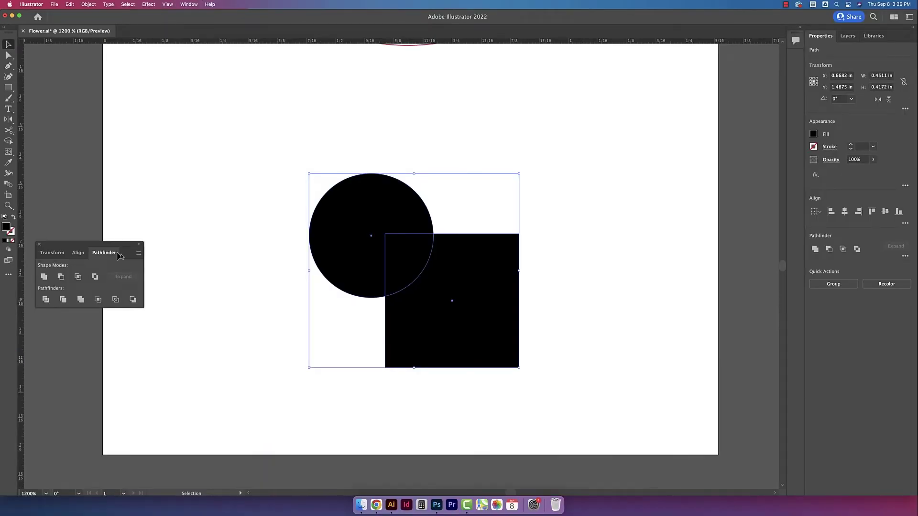
pyautogui.moveTo(120, 256); pyautogui.dragTo(701, 225)
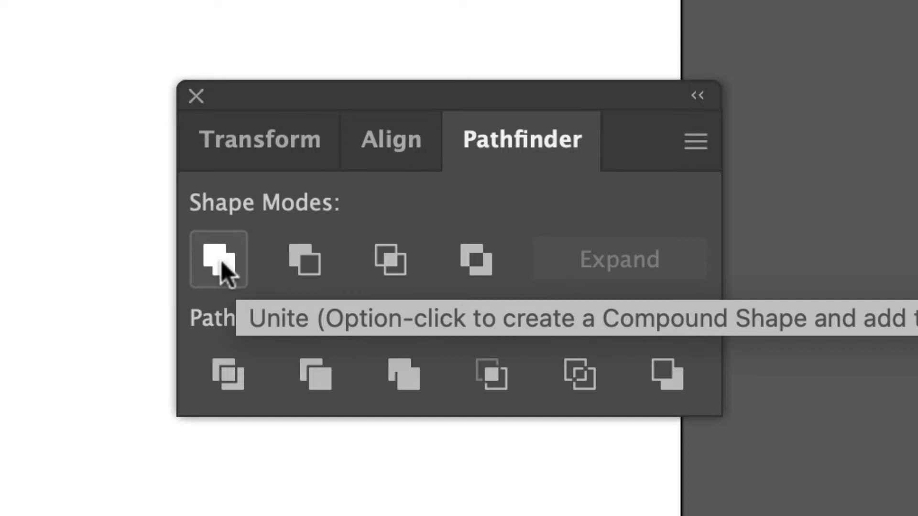
pyautogui.click(219, 259)
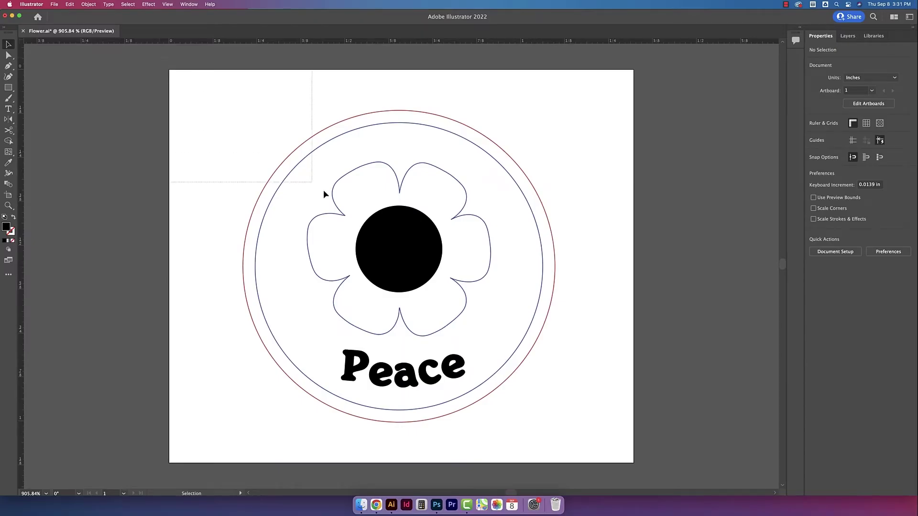
# Check that the whole flower design is selected as a single group.
pyautogui.moveTo(699, 484); pyautogui.dragTo(586, 269)
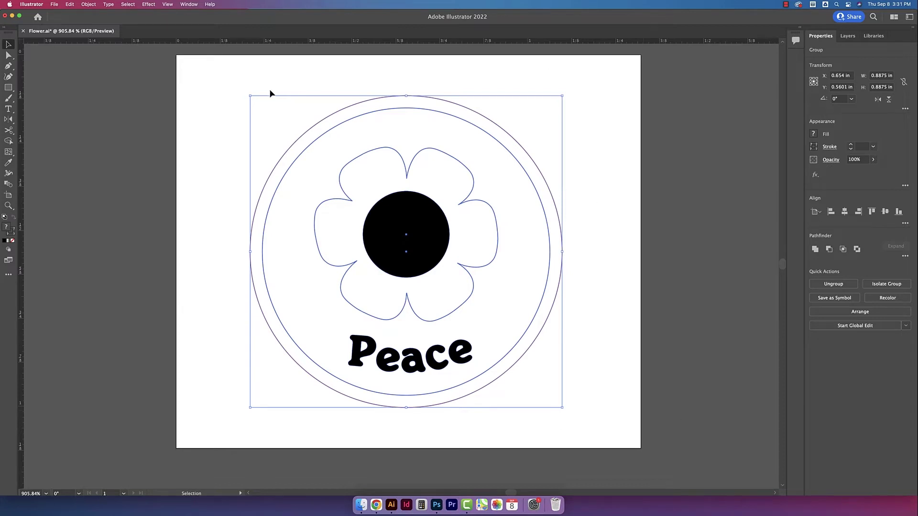
pyautogui.press('super+0')
pyautogui.click(222, 419)
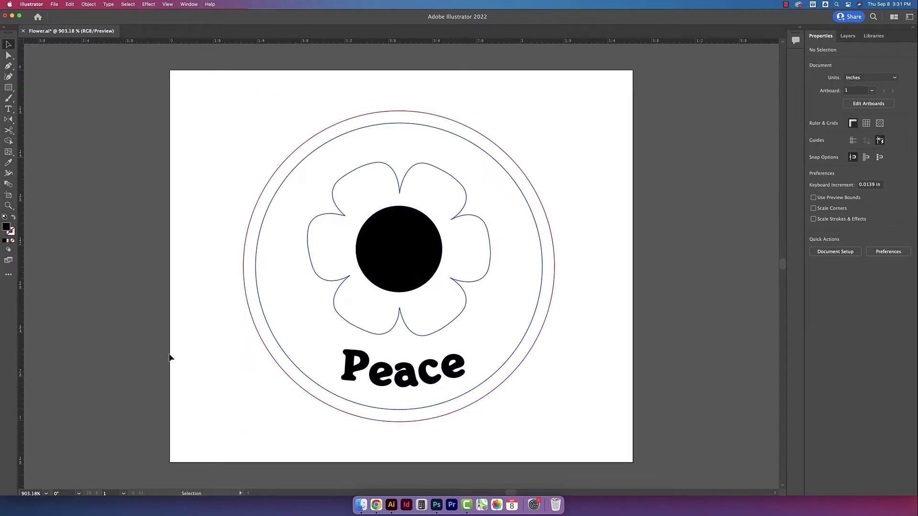
# Save the design as Flower.svg in the clean file folder, using SVG format with Use Artboards enabled for all artboards.
pyautogui.click(54, 4)
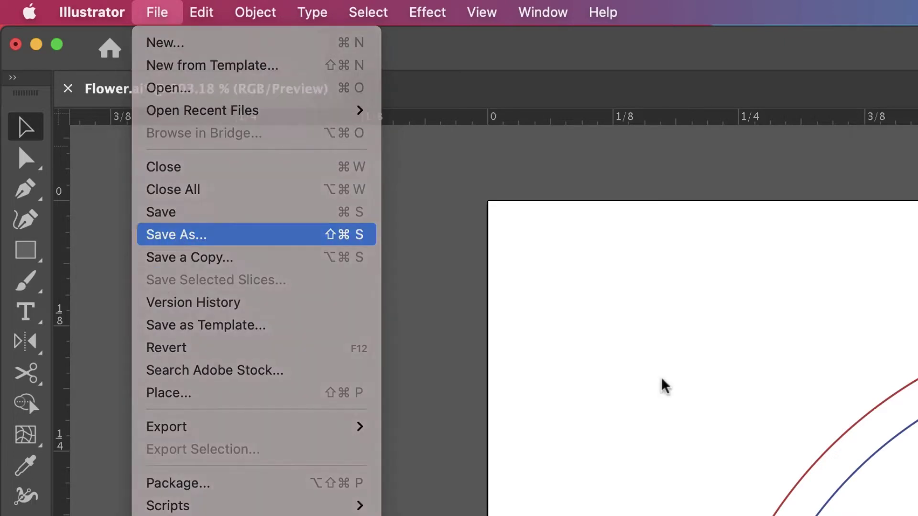
pyautogui.press('shift+super+s')
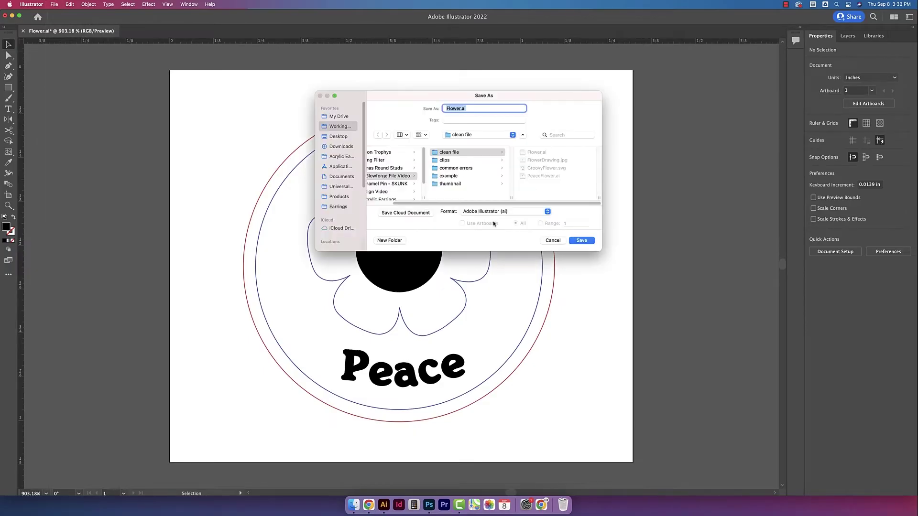
pyautogui.click(492, 213)
pyautogui.click(486, 252)
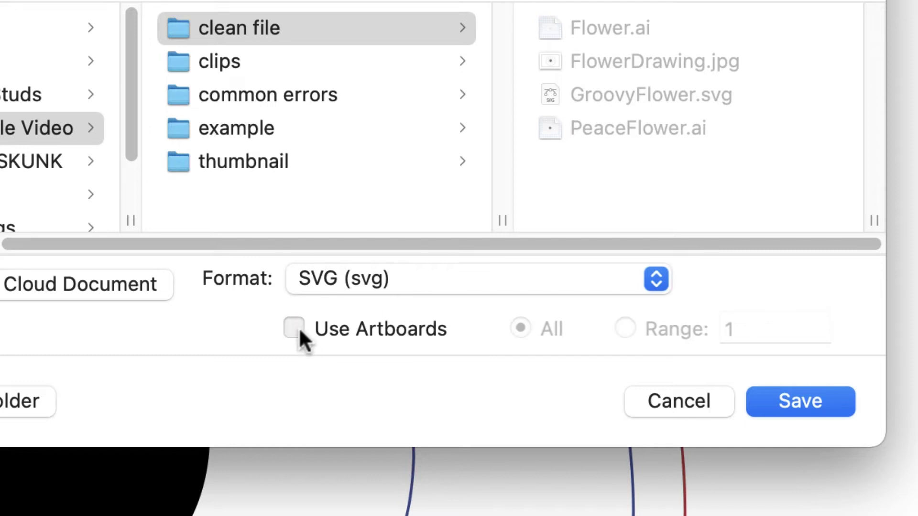
pyautogui.click(300, 329)
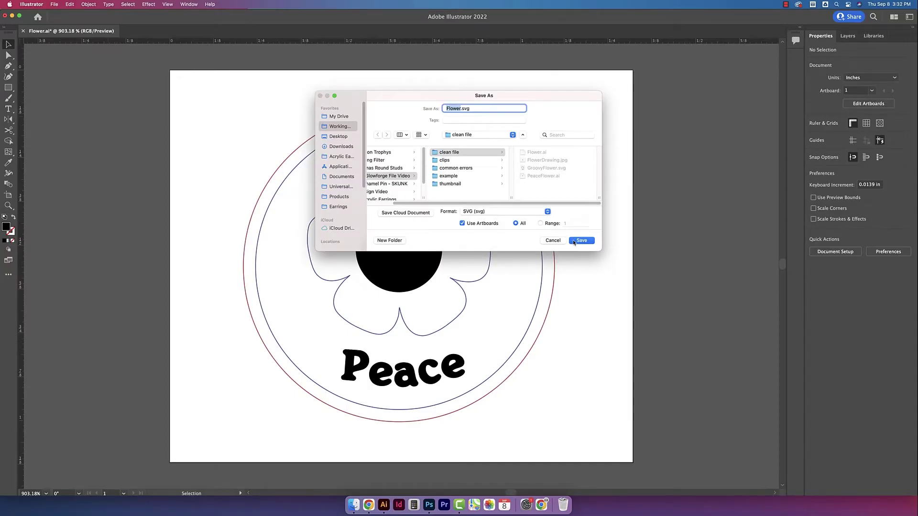
pyautogui.click(581, 240)
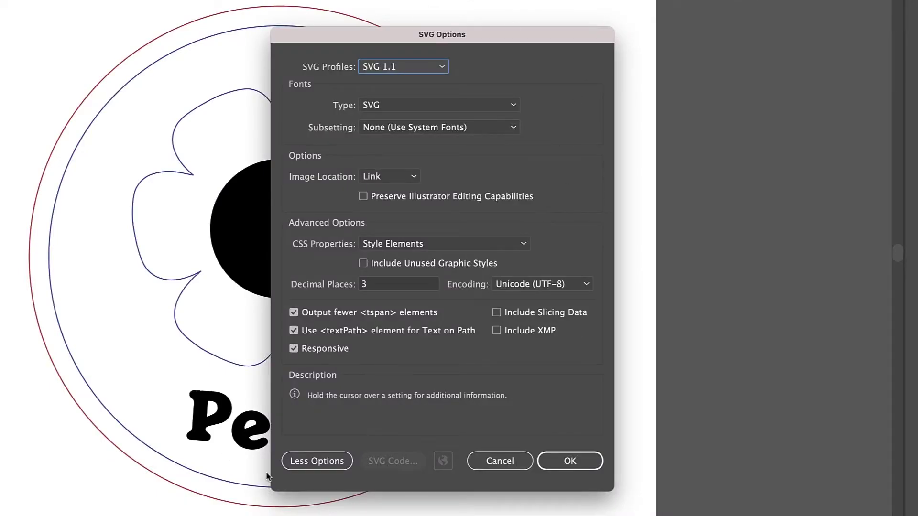
# Finish the SVG export with the SVG 1.1 profile and 3 decimal places.
pyautogui.click(387, 285)
pyautogui.doubleClick(388, 285)
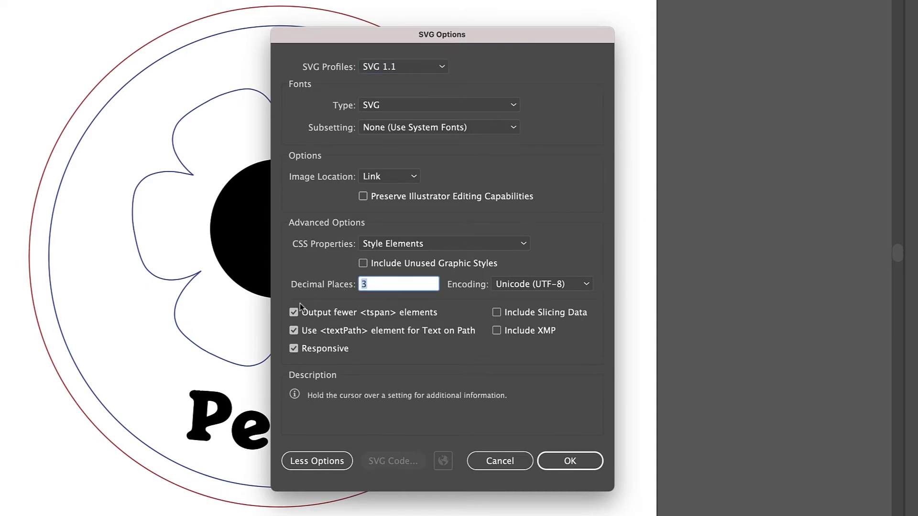
pyautogui.click(575, 459)
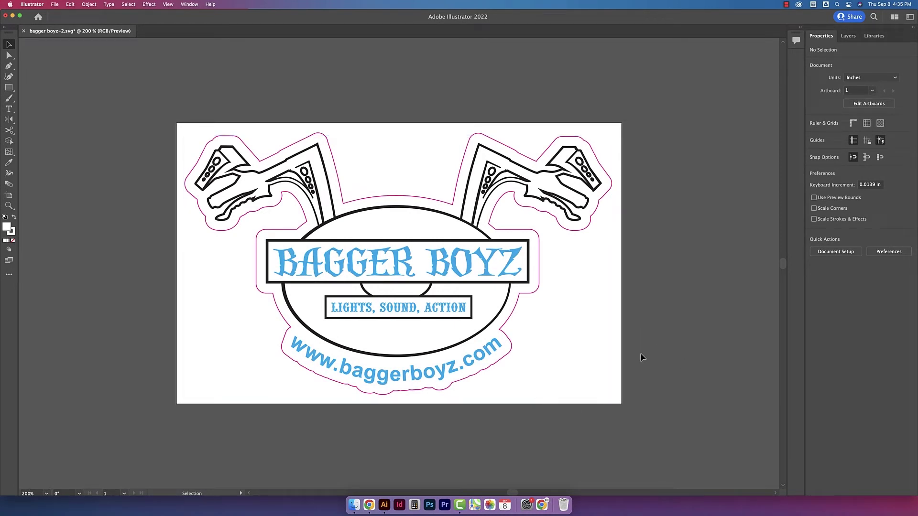
# Switch to Glowforge in the browser and examine the overlapping shapes in the bagger boyz 2 design up close.
pyautogui.click(13, 16)
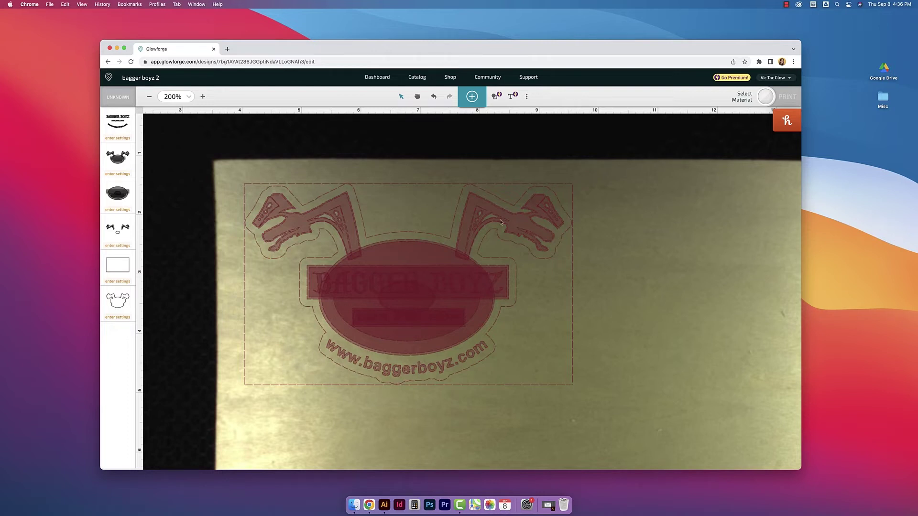
pyautogui.press('super+equal')
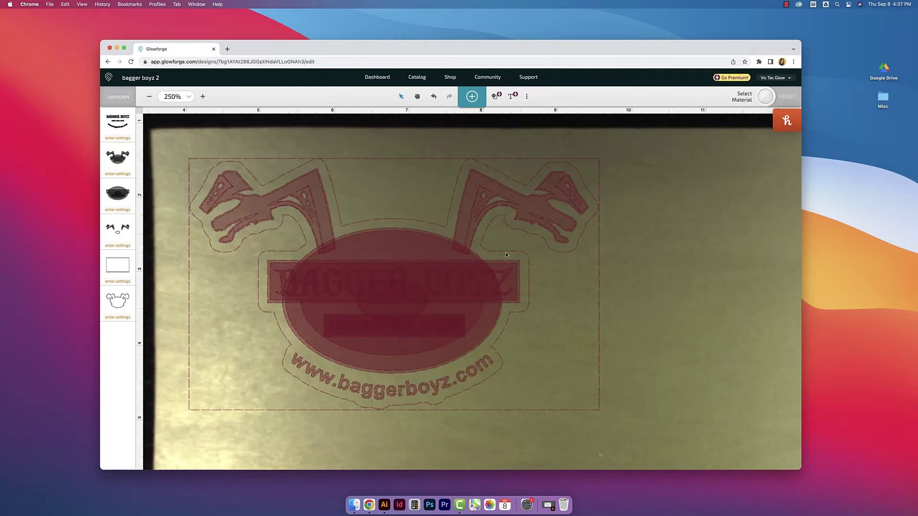
pyautogui.scroll(3, 506, 254)
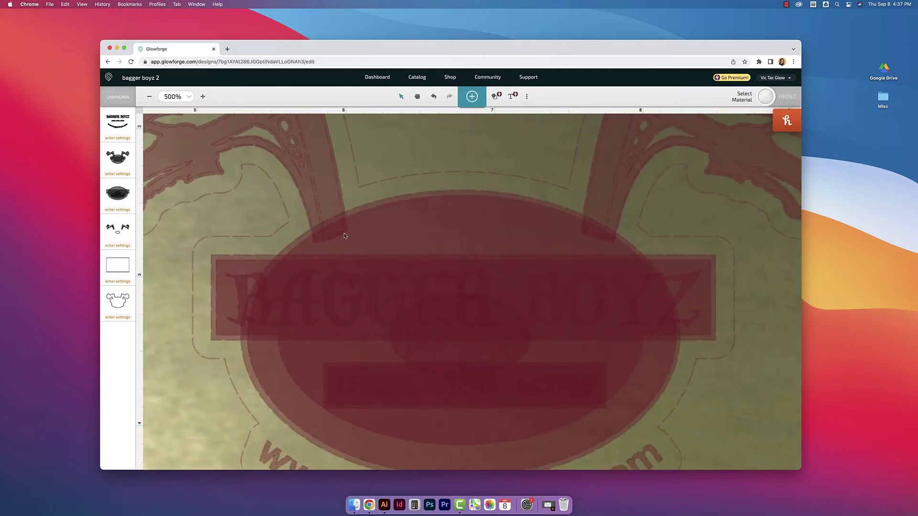
pyautogui.scroll(-2, 379, 271)
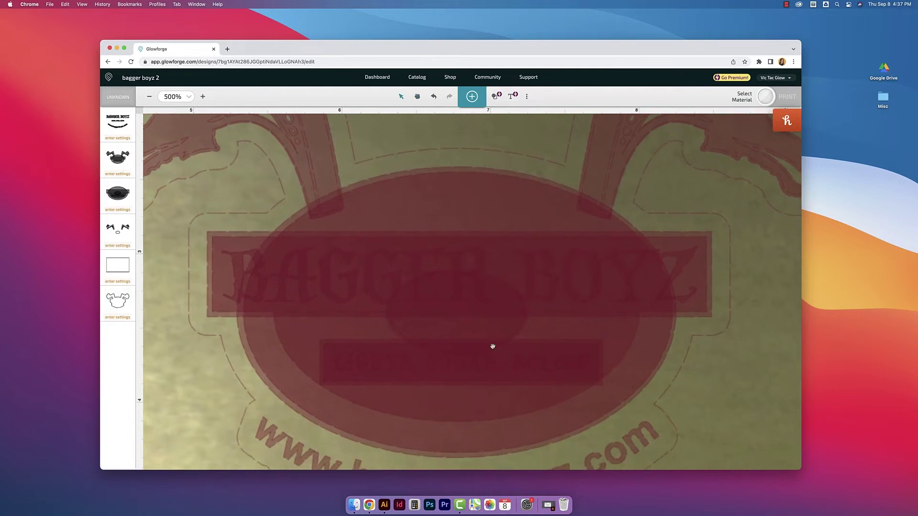
pyautogui.scroll(-2, 606, 381)
pyautogui.hscroll(2, 606, 380)
pyautogui.scroll(-3, 606, 381)
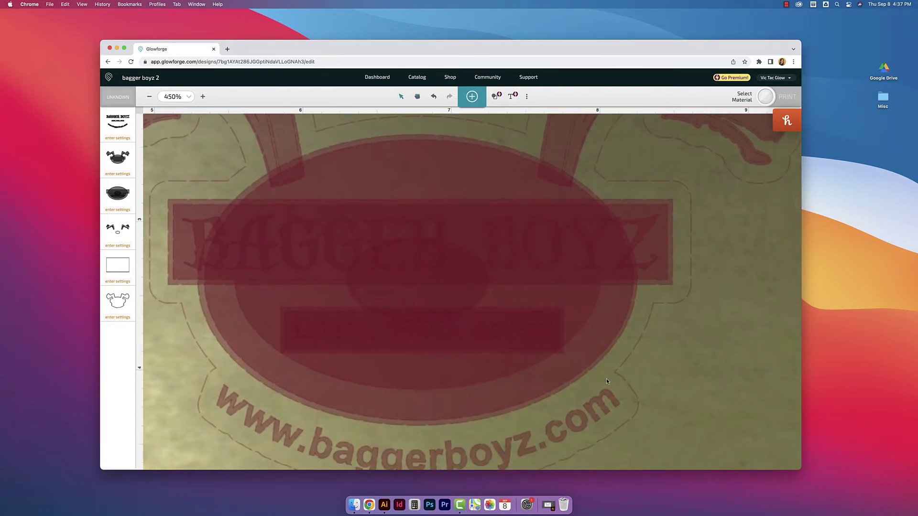
pyautogui.scroll(2, 614, 380)
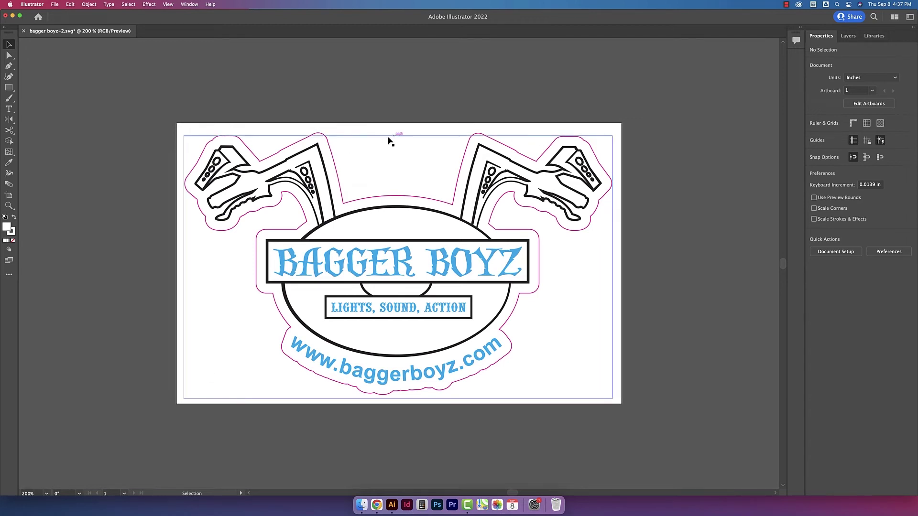
# Return to Illustrator and delete the rectangular border path surrounding the Bagger Boyz artwork.
pyautogui.press('a')
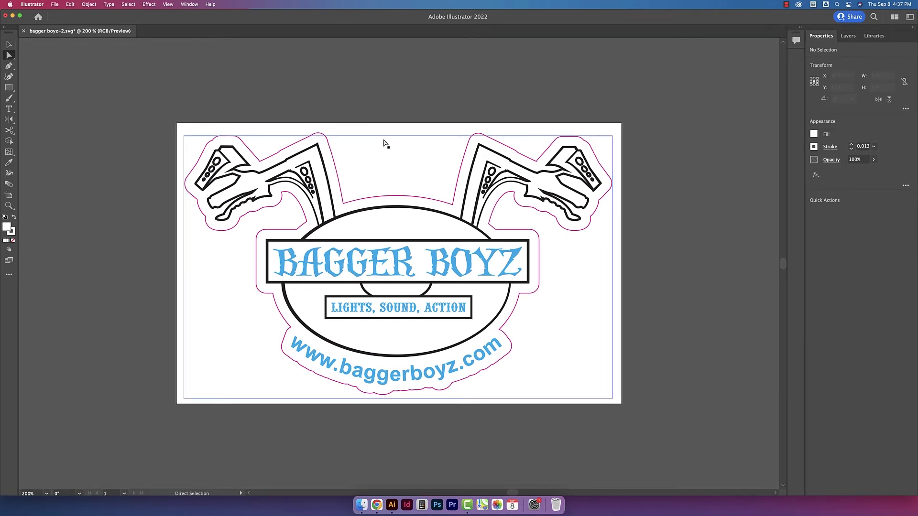
pyautogui.moveTo(380, 127); pyautogui.dragTo(401, 159)
pyautogui.press('Delete')
pyautogui.press('Delete')
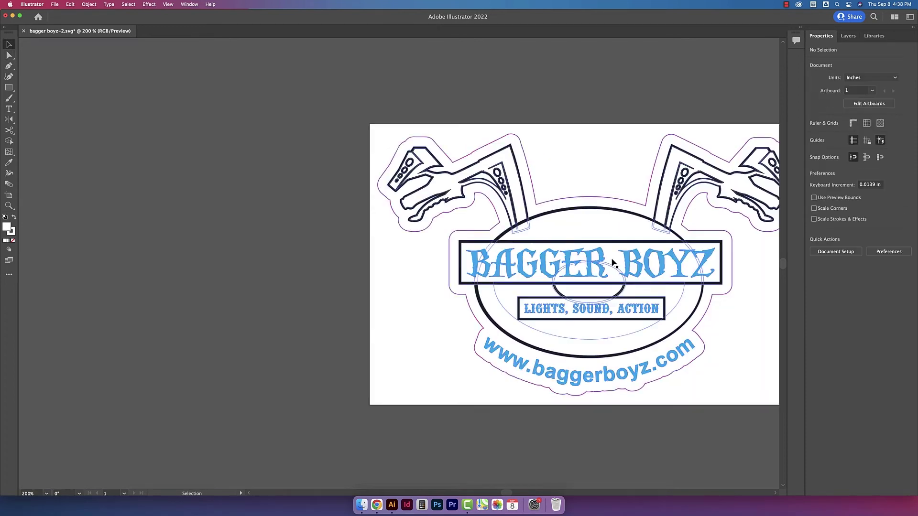
# Move the Bagger Boyz artwork off the artboard onto the dark canvas to its left.
pyautogui.click(654, 251)
pyautogui.moveTo(644, 255); pyautogui.dragTo(207, 271)
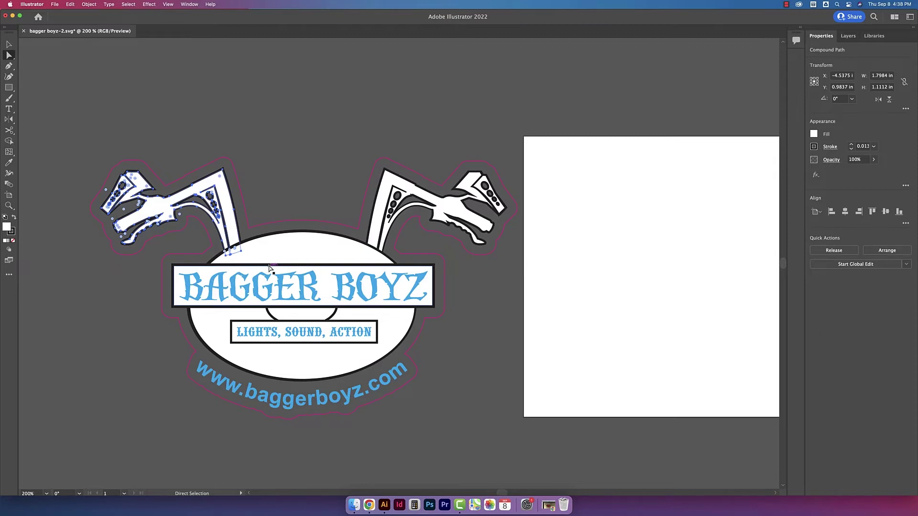
# Examine how the handlebar, oval and banner shapes of the Bagger Boyz artwork are grouped and overlap.
pyautogui.click(280, 252)
pyautogui.click(382, 192)
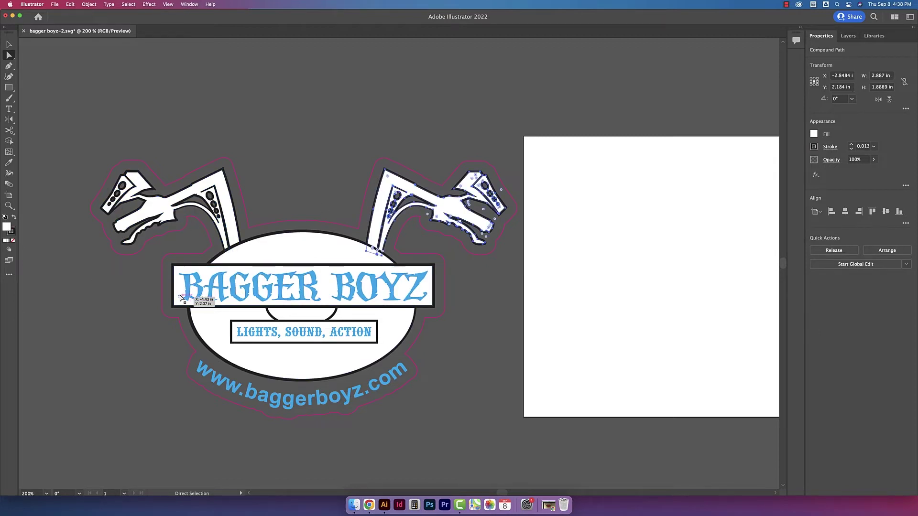
pyautogui.click(261, 151)
pyautogui.press('v')
pyautogui.click(217, 205)
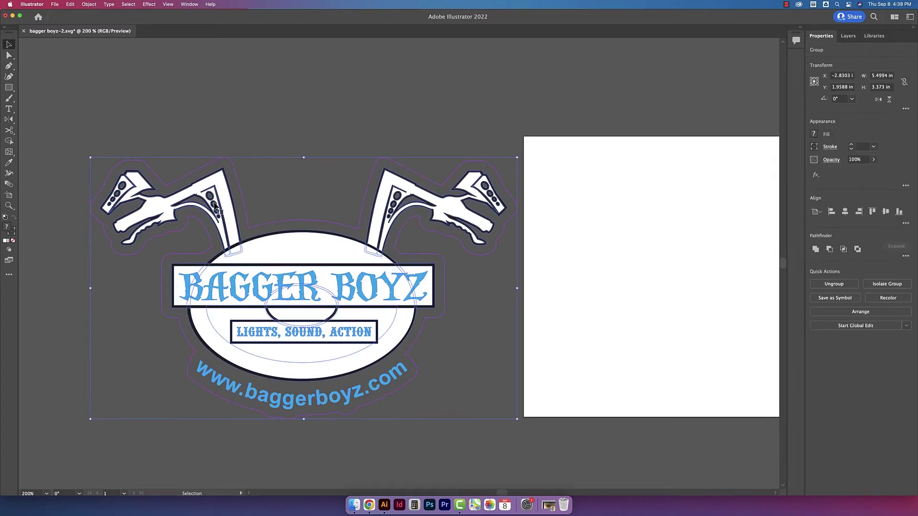
pyautogui.click(274, 163)
# Ungroup the whole Bagger Boyz artwork, including its nested groups, so each shape can be selected separately.
pyautogui.press('a')
pyautogui.click(220, 193)
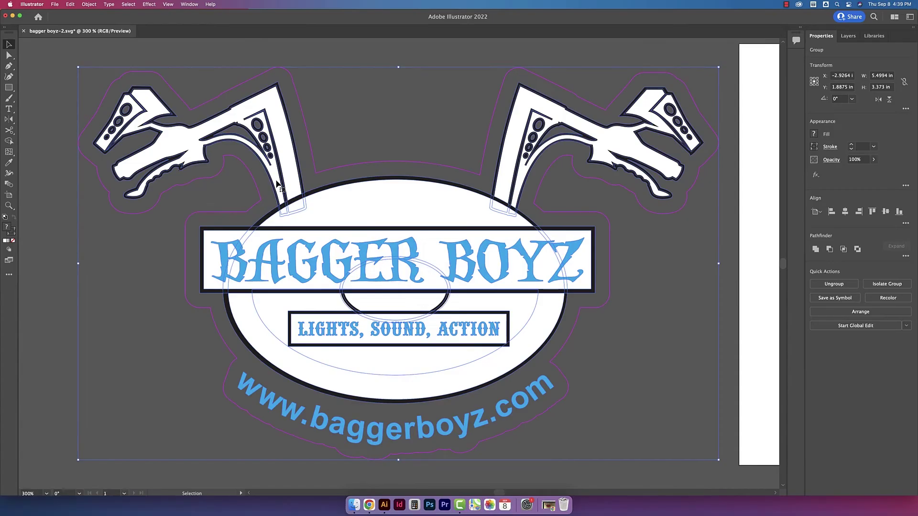
pyautogui.press('space')
pyautogui.moveTo(322, 160); pyautogui.dragTo(305, 207)
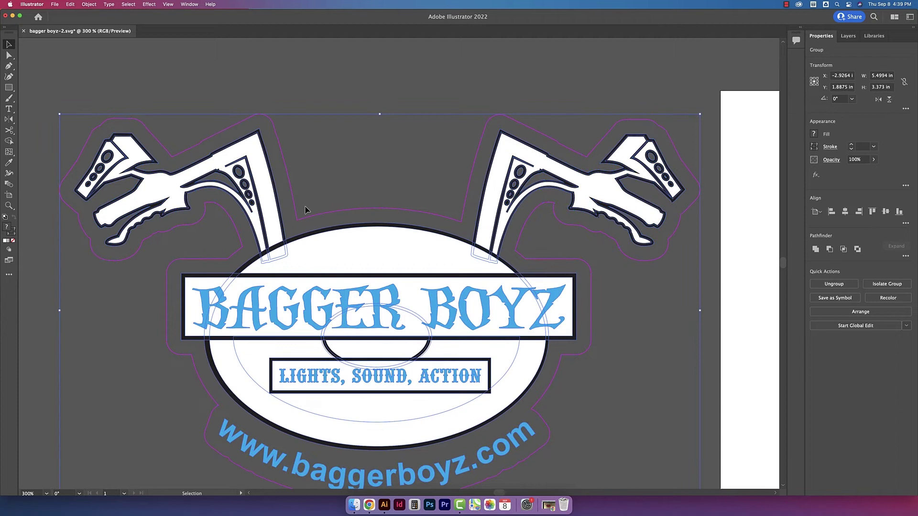
pyautogui.scroll(-3, 308, 249)
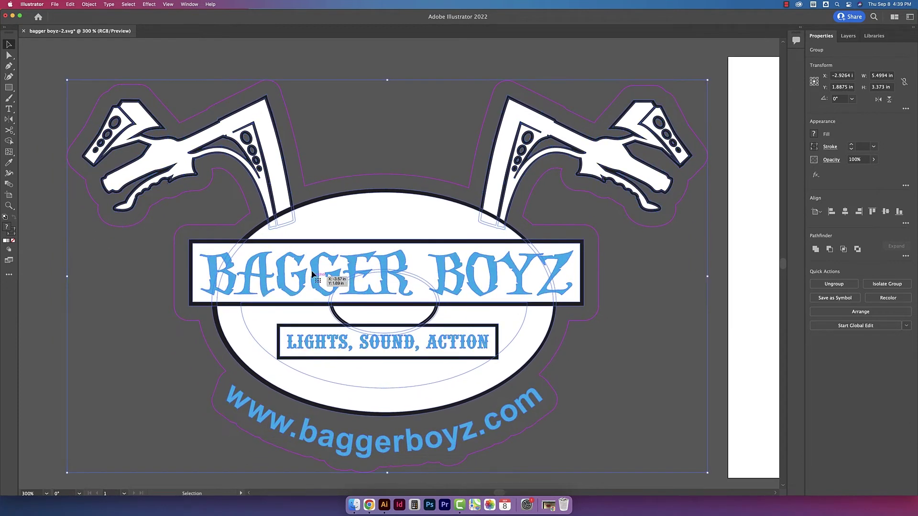
pyautogui.click(89, 4)
pyautogui.click(91, 50)
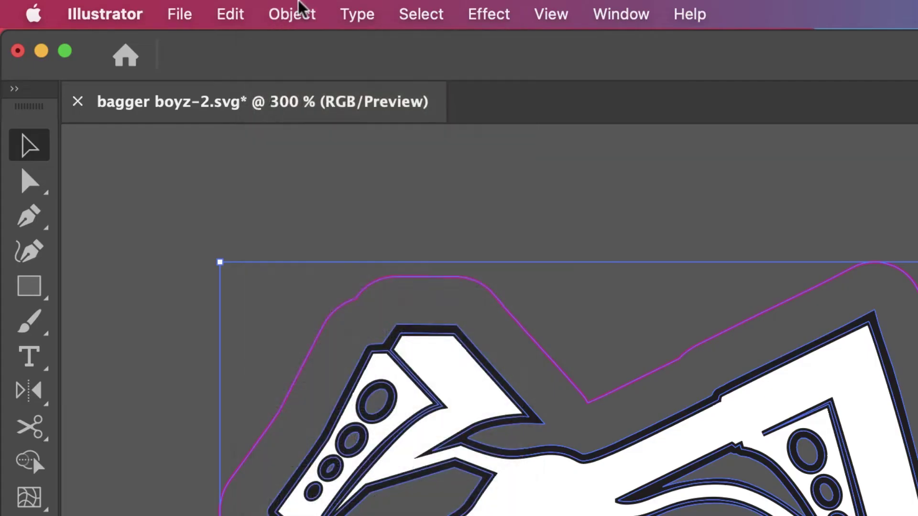
pyautogui.click(296, 12)
pyautogui.click(316, 161)
pyautogui.click(291, 14)
pyautogui.click(296, 163)
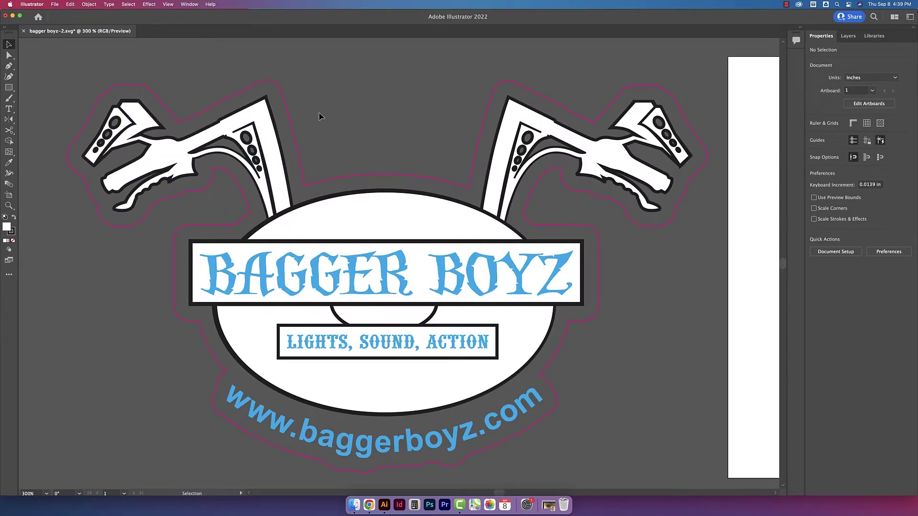
# Split the overlapping shapes of the left handlebar with the Pathfinder Divide operation.
pyautogui.scroll(3, 319, 117)
pyautogui.click(409, 239)
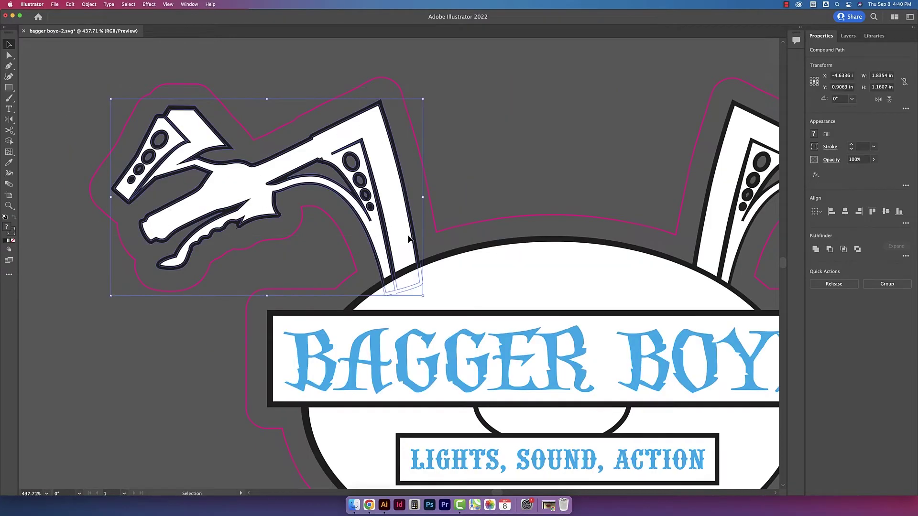
pyautogui.click(190, 4)
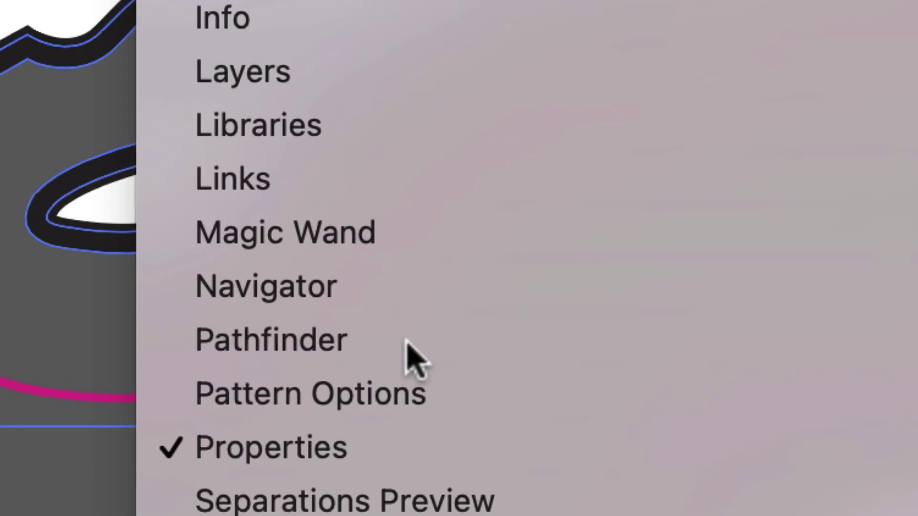
pyautogui.click(406, 343)
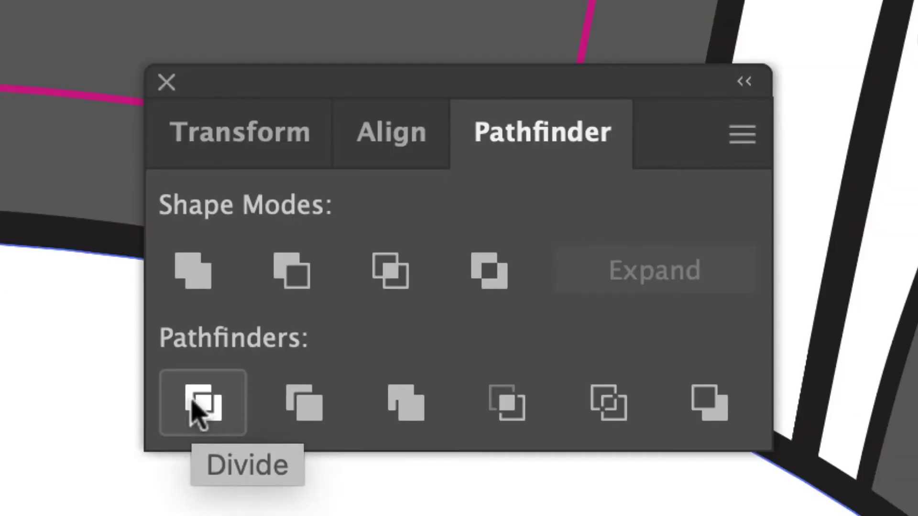
pyautogui.click(198, 409)
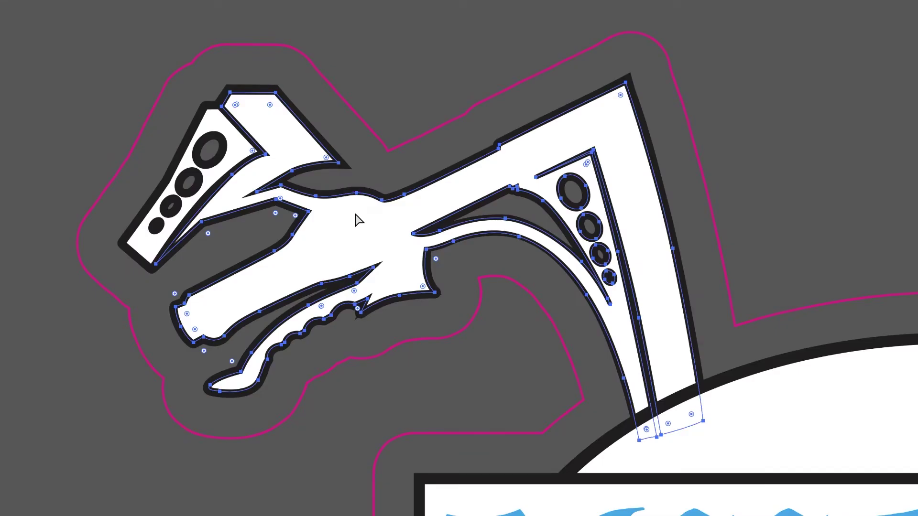
# Delete the two white fill shapes of the left handlebar, keeping the black outlines.
pyautogui.press('Delete')
pyautogui.click(213, 123)
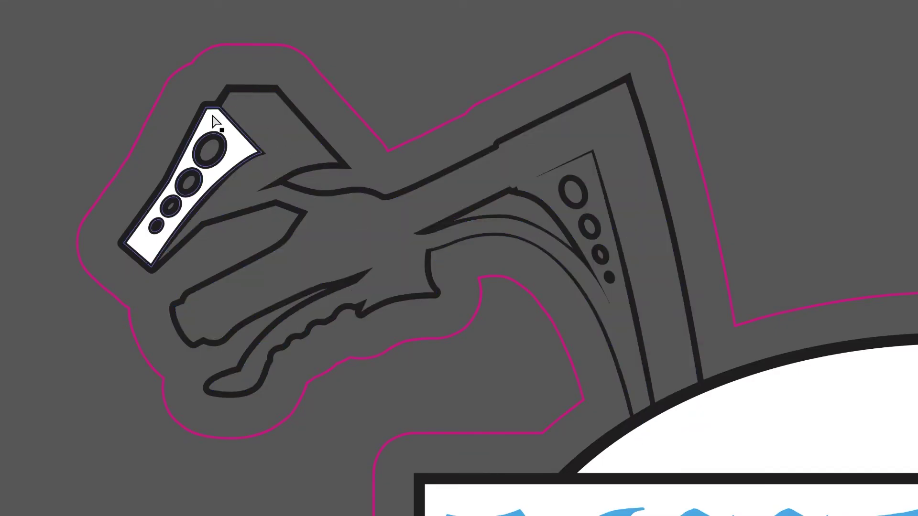
pyautogui.press('Delete')
# Divide the right handlebar with Pathfinder and delete its white fill shapes, keeping the black outlines.
pyautogui.press('super+minus')
pyautogui.press('super+minus')
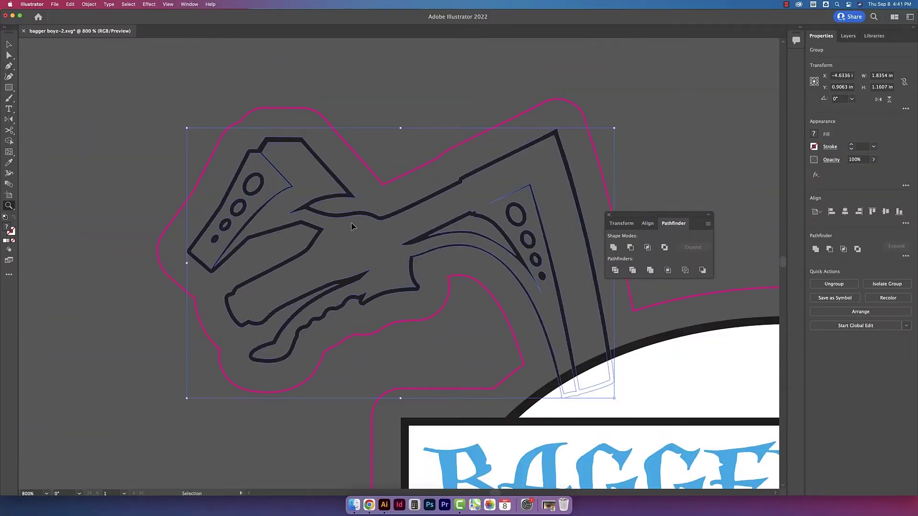
pyautogui.press('z')
pyautogui.hscroll(10, 352, 223)
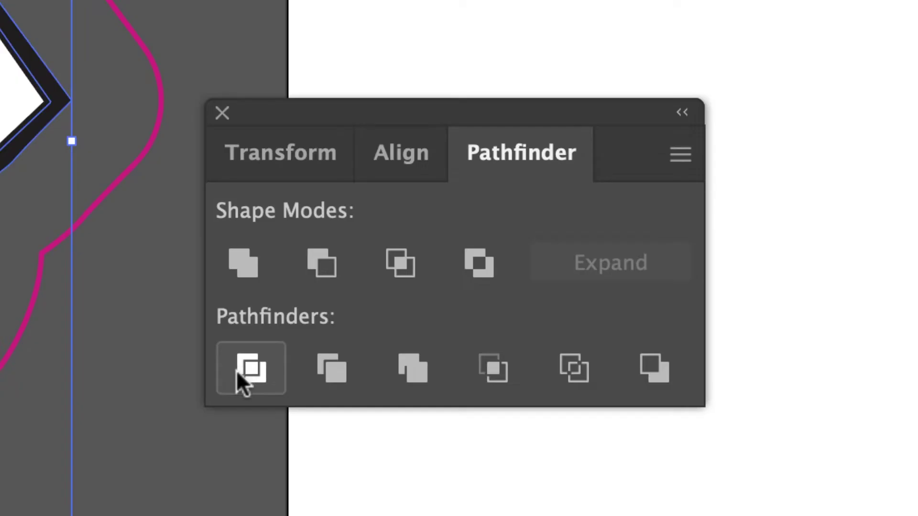
pyautogui.click(613, 271)
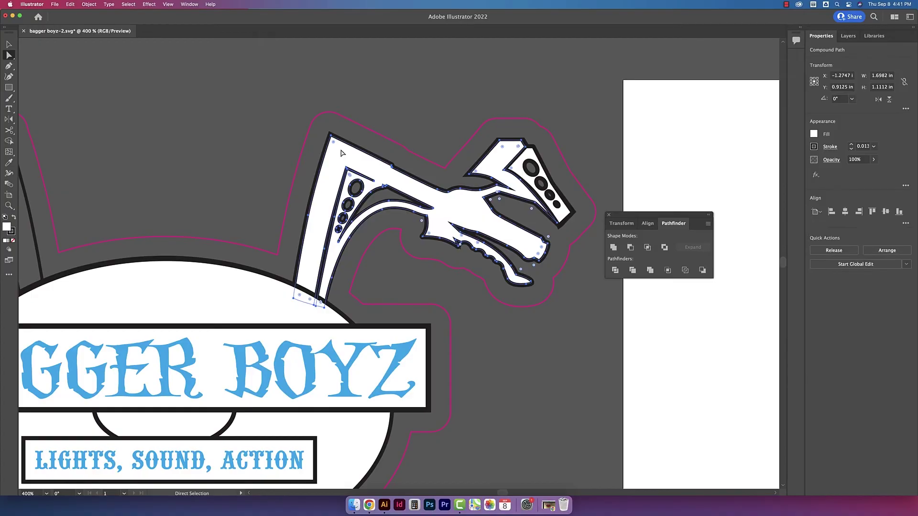
pyautogui.press('Delete')
pyautogui.press('Delete')
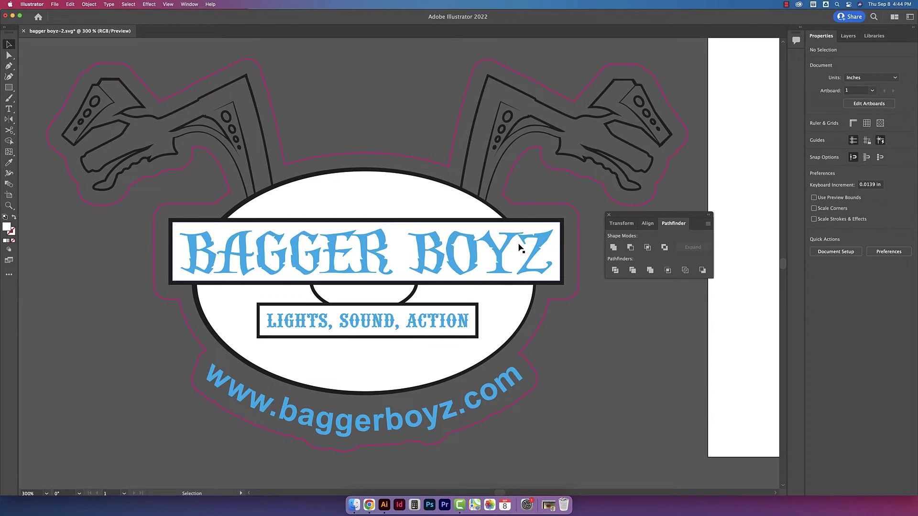
# Try moving the large white oval upward off the black oval behind it, and undo the move.
pyautogui.click(407, 203)
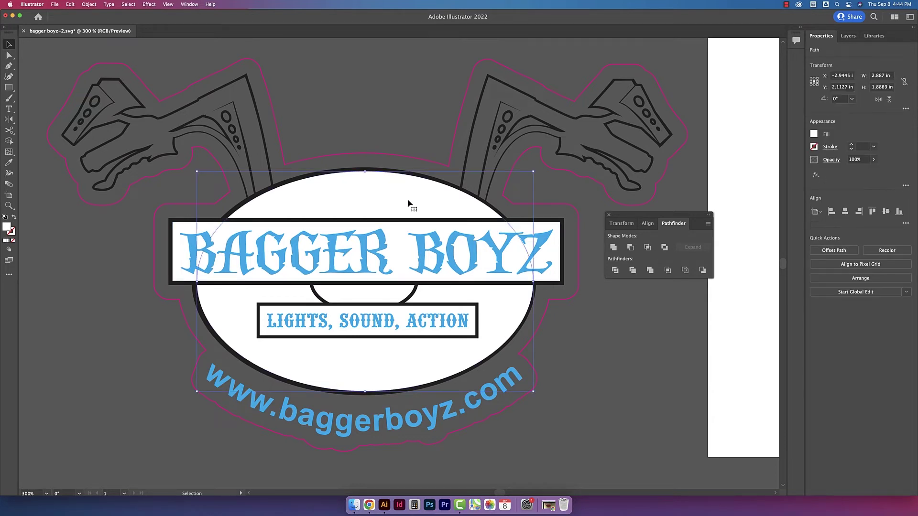
pyautogui.moveTo(407, 203); pyautogui.dragTo(420, 139)
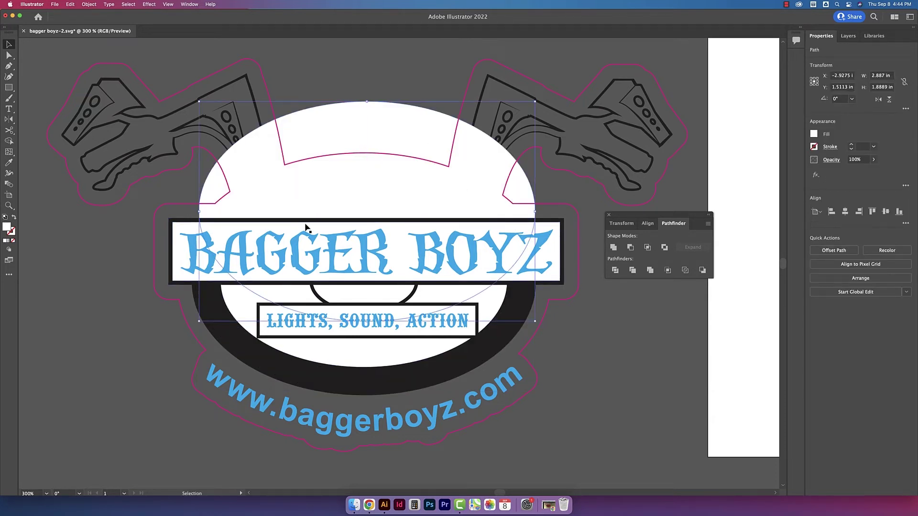
pyautogui.press('super+z')
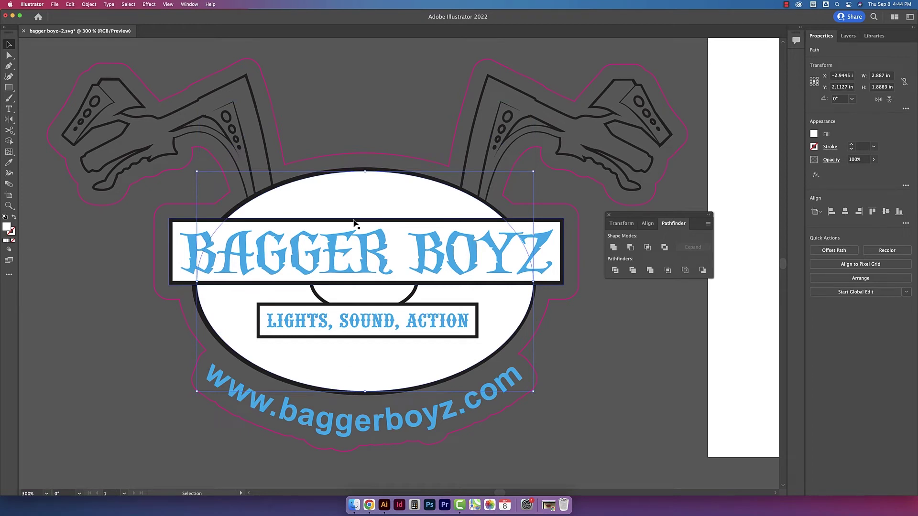
# Divide the stacked large ovals with Pathfinder and delete the white one, keeping the black ring.
pyautogui.press('super+shift+a')
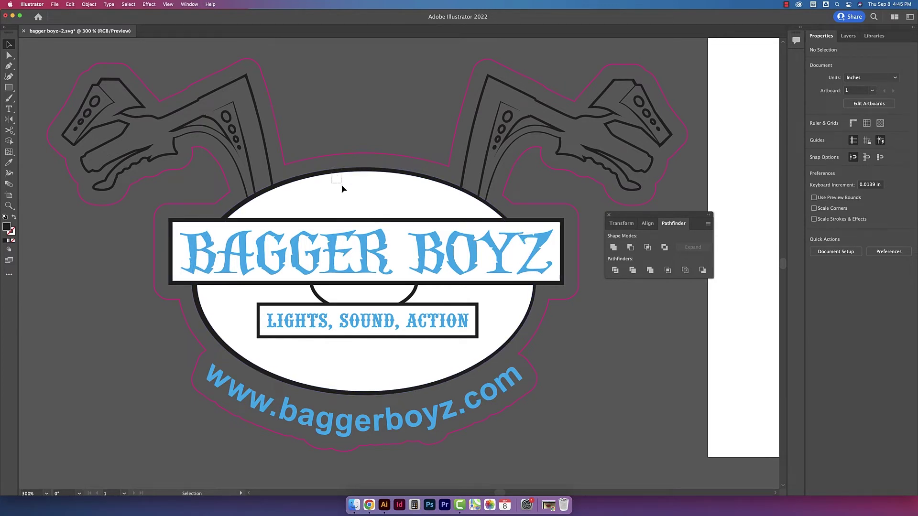
pyautogui.click(347, 192)
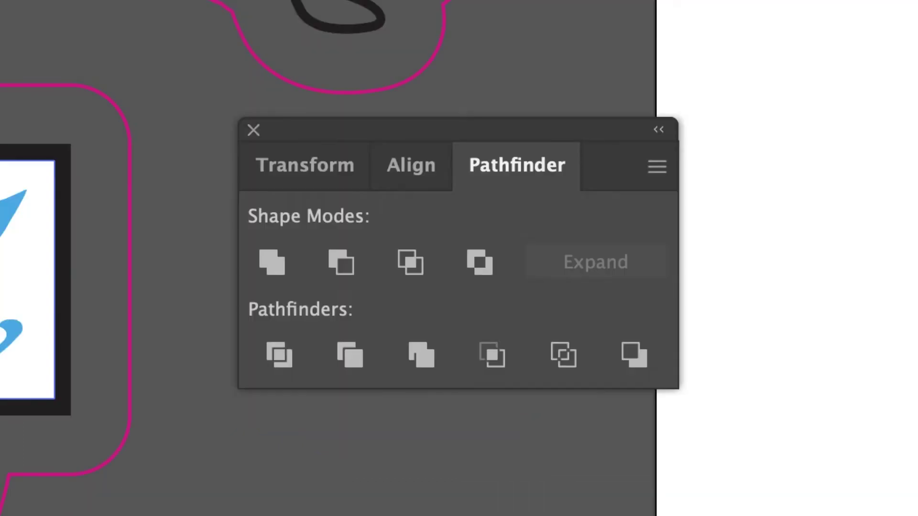
pyautogui.click(280, 349)
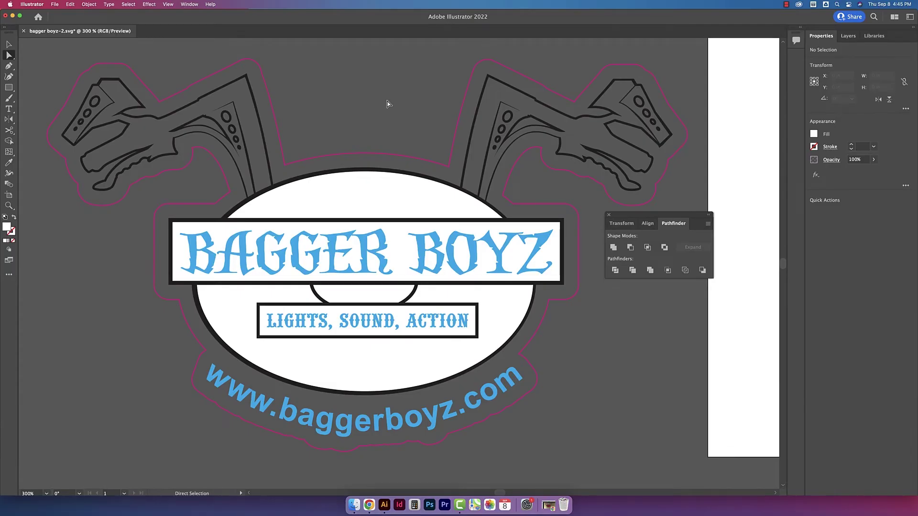
pyautogui.click(378, 197)
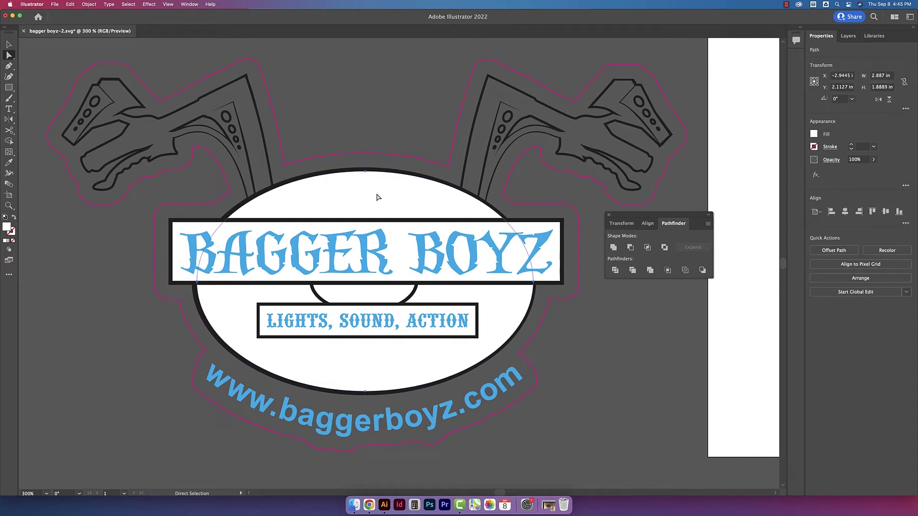
pyautogui.press('Delete')
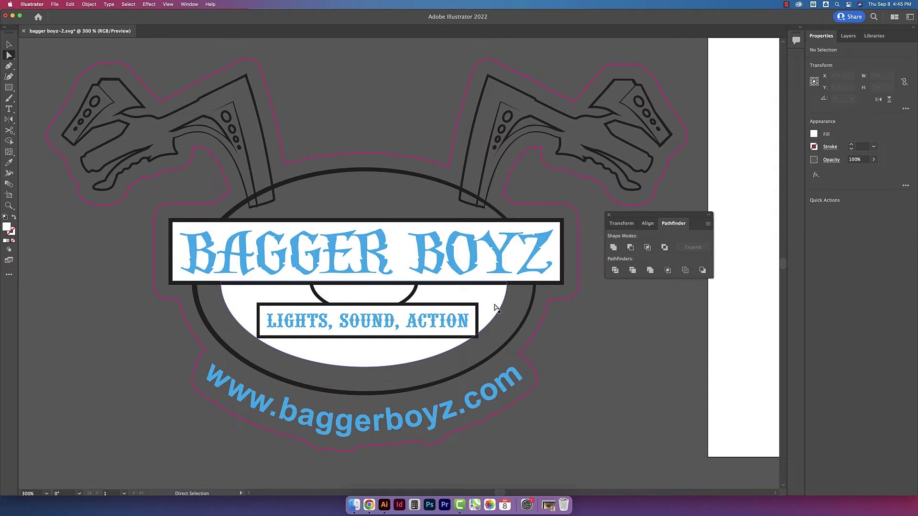
# Delete the remaining white inner oval and the white ellipse behind the small black-outlined center ellipse.
pyautogui.click(495, 308)
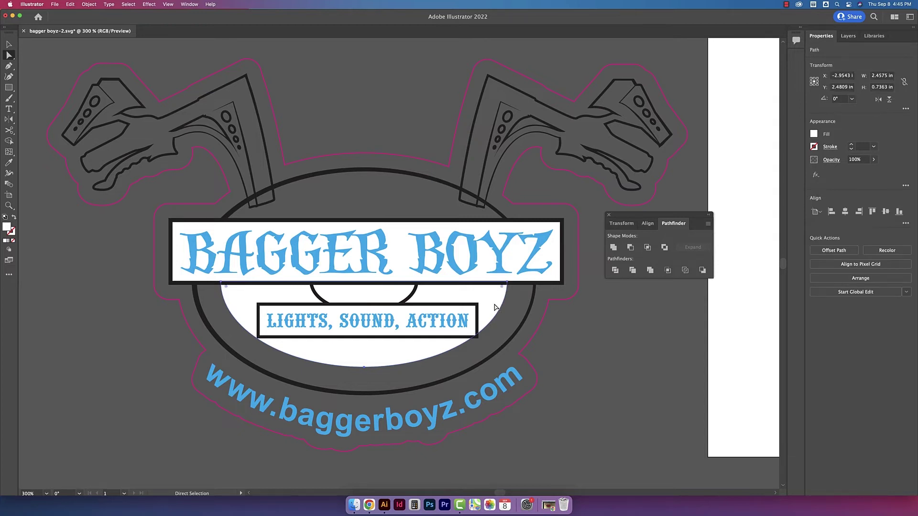
pyautogui.press('Delete')
pyautogui.scroll(5, 495, 308)
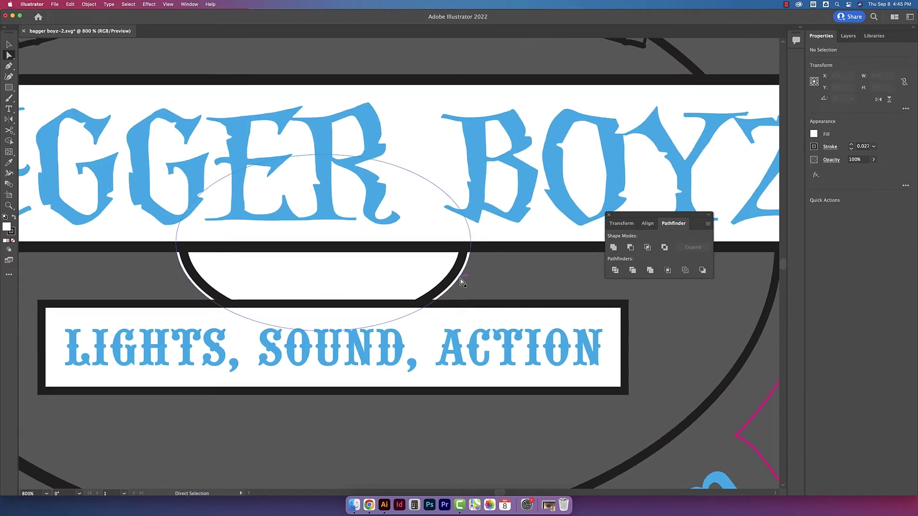
pyautogui.click(461, 282)
pyautogui.press('Delete')
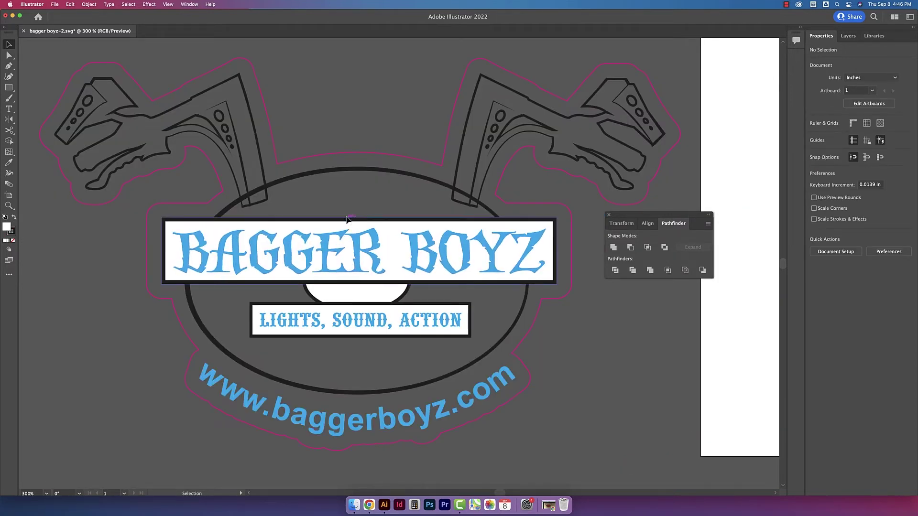
# Try moving the white rectangle behind the BAGGER BOYZ lettering downward, and undo the move.
pyautogui.click(328, 229)
pyautogui.moveTo(328, 229); pyautogui.dragTo(349, 272)
pyautogui.press('super+z')
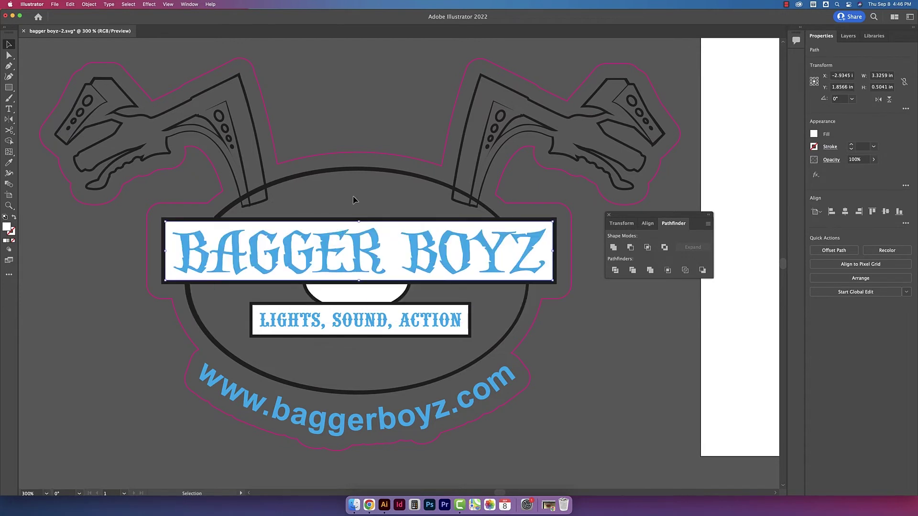
pyautogui.click(345, 204)
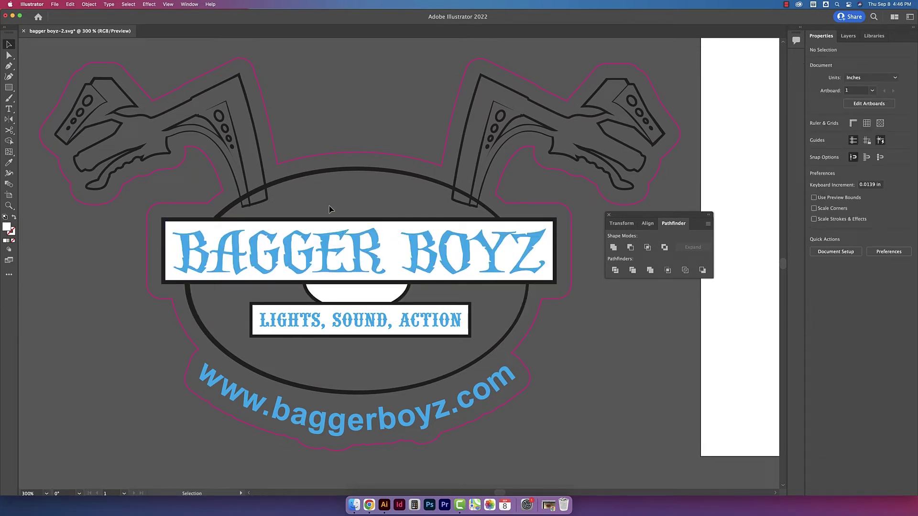
# Divide the two stacked rectangles behind the BAGGER BOYZ lettering and delete the white one, keeping the black frame.
pyautogui.moveTo(345, 224); pyautogui.dragTo(356, 241)
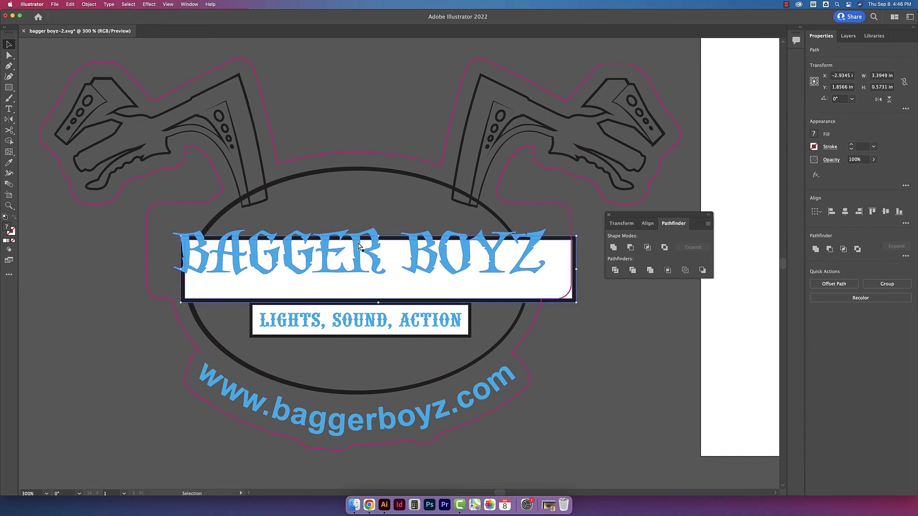
pyautogui.press('super+z')
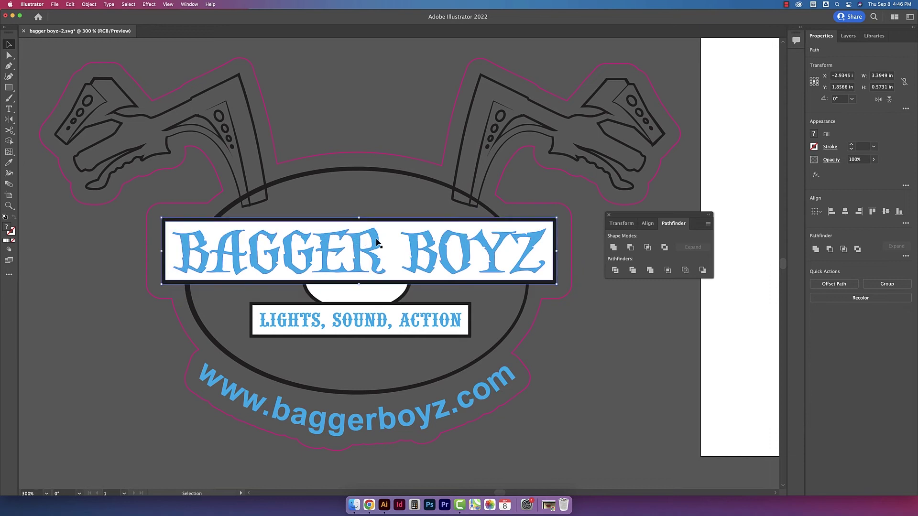
pyautogui.click(615, 270)
pyautogui.click(399, 211)
pyautogui.press('a')
pyautogui.click(395, 224)
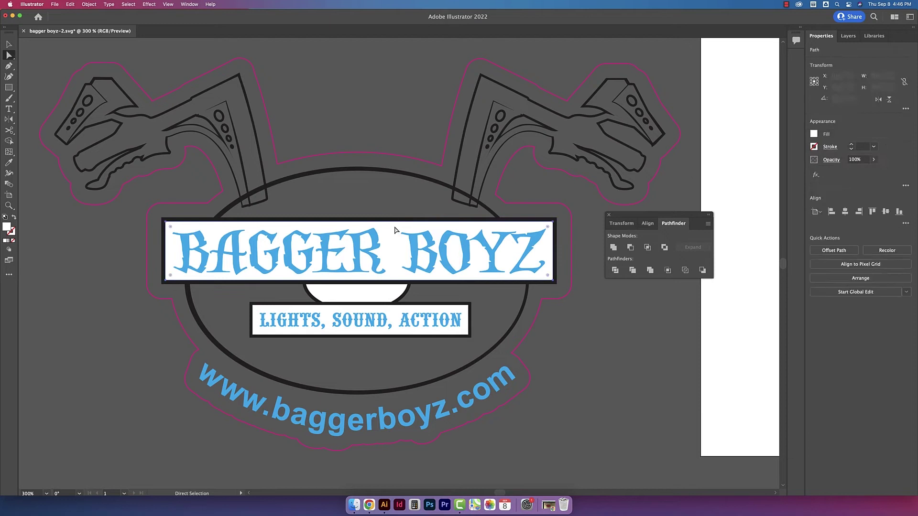
pyautogui.press('Delete')
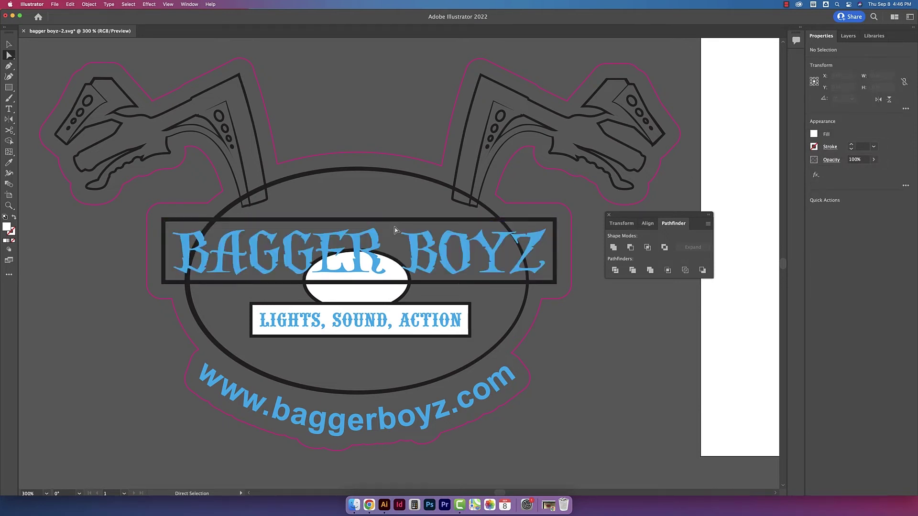
# Divide the two stacked rectangles behind LIGHTS, SOUND, ACTION with Pathfinder and delete the white one, keeping the black frame.
pyautogui.scroll(-2, 395, 229)
pyautogui.click(443, 314)
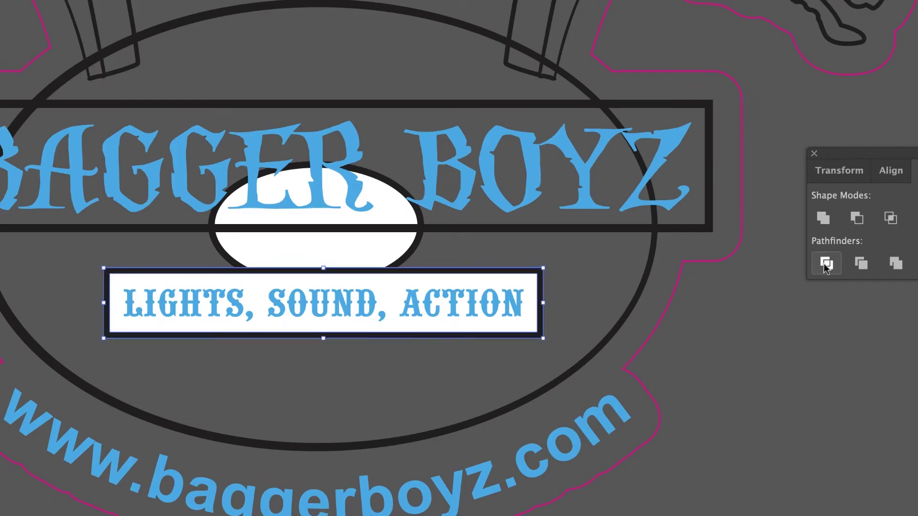
pyautogui.click(826, 265)
pyautogui.press('super+shift+a')
pyautogui.press('a')
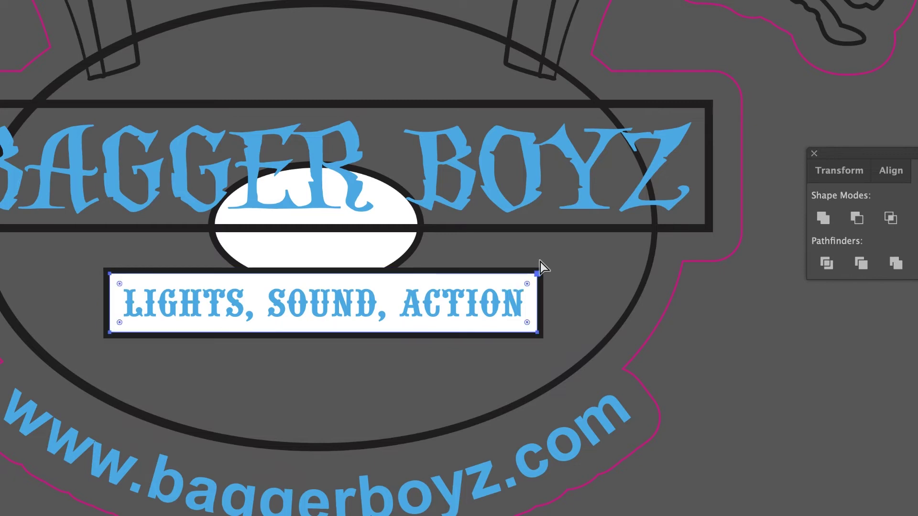
pyautogui.press('Delete')
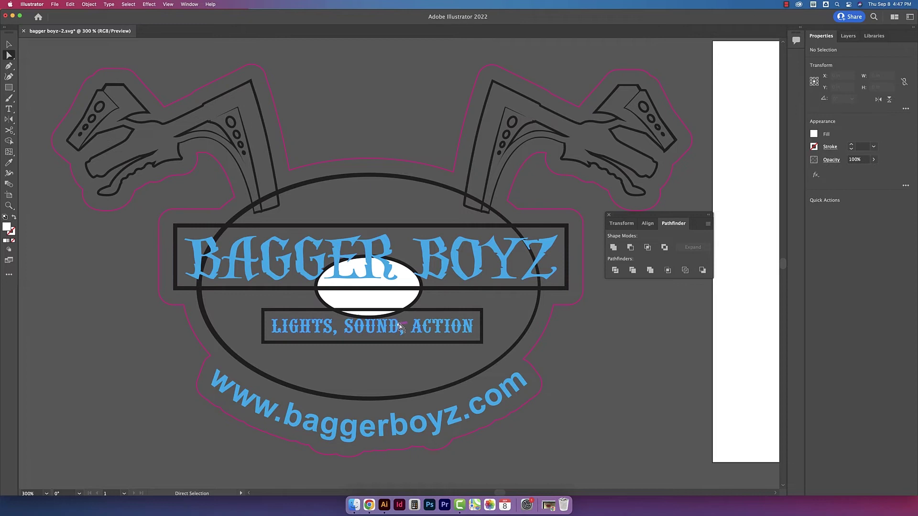
# Remove the white fill from the small center ellipse, leaving only its black stroke.
pyautogui.press('v')
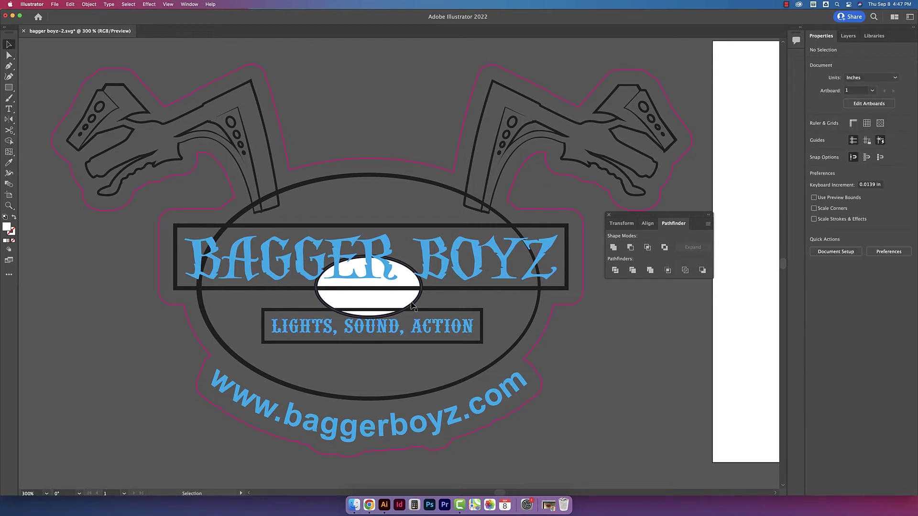
pyautogui.click(413, 305)
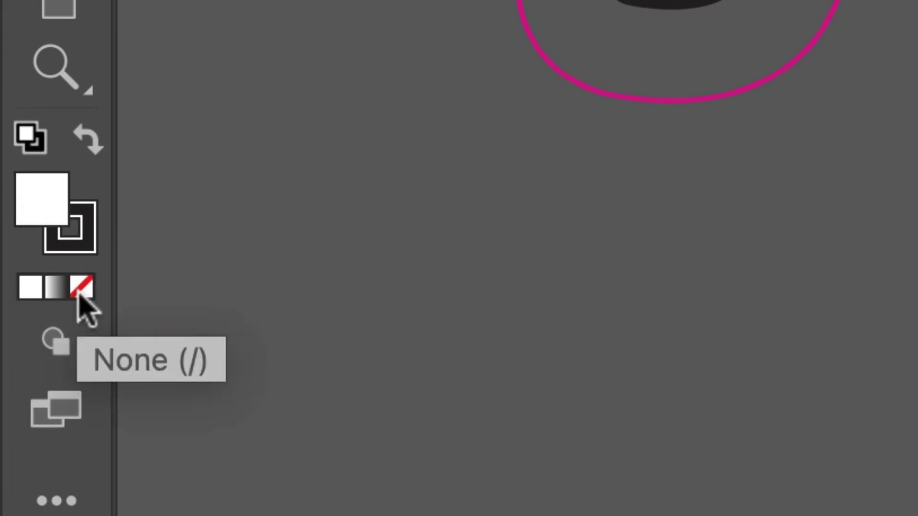
pyautogui.click(81, 289)
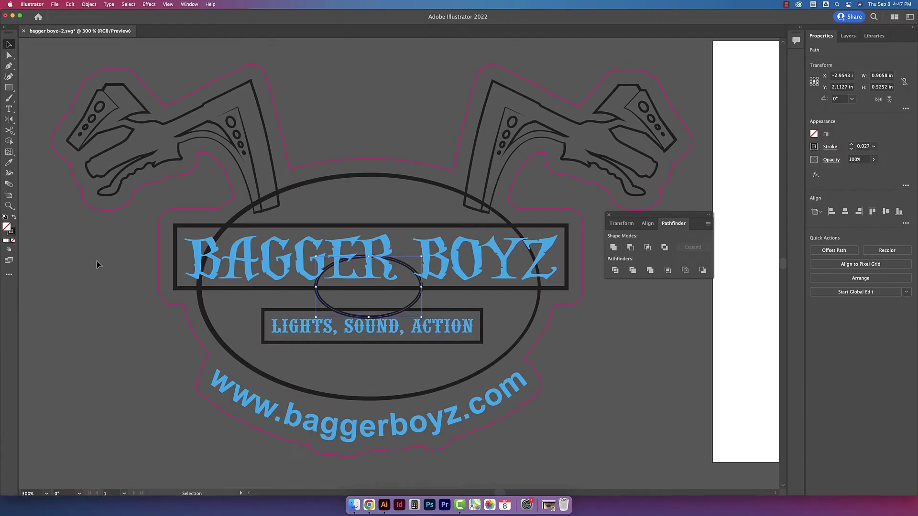
pyautogui.click(109, 300)
# Examine where the handlebar ends, large oval, small ellipse and text frames overlap across the logo.
pyautogui.hscroll(-1, 582, 349)
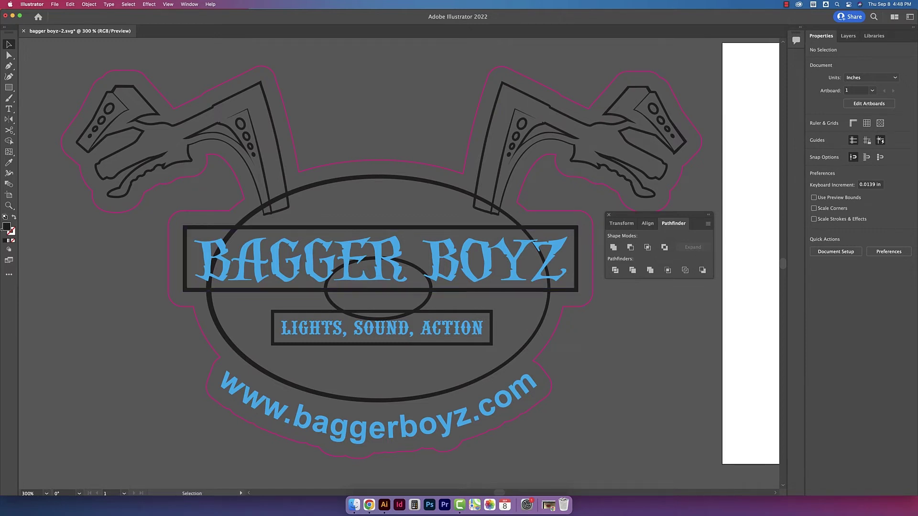
pyautogui.click(9, 206)
pyautogui.moveTo(212, 246); pyautogui.dragTo(242, 236)
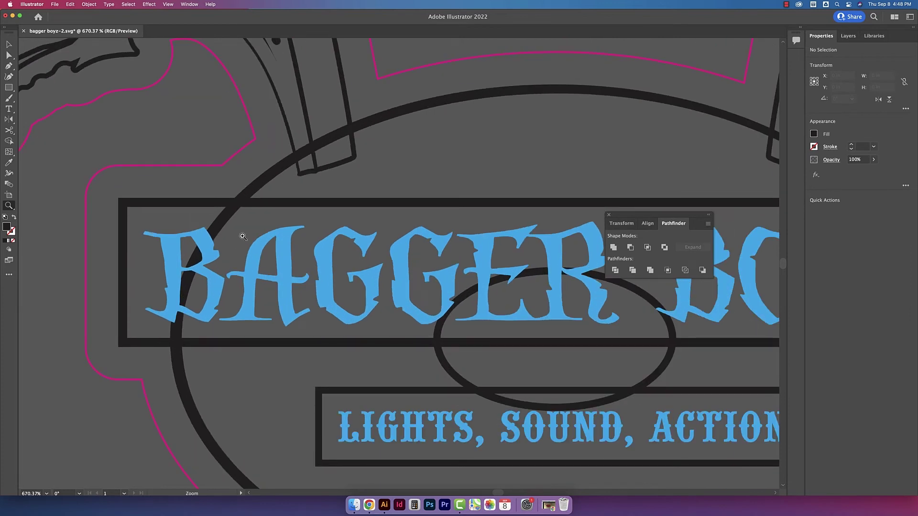
pyautogui.scroll(5, 265, 184)
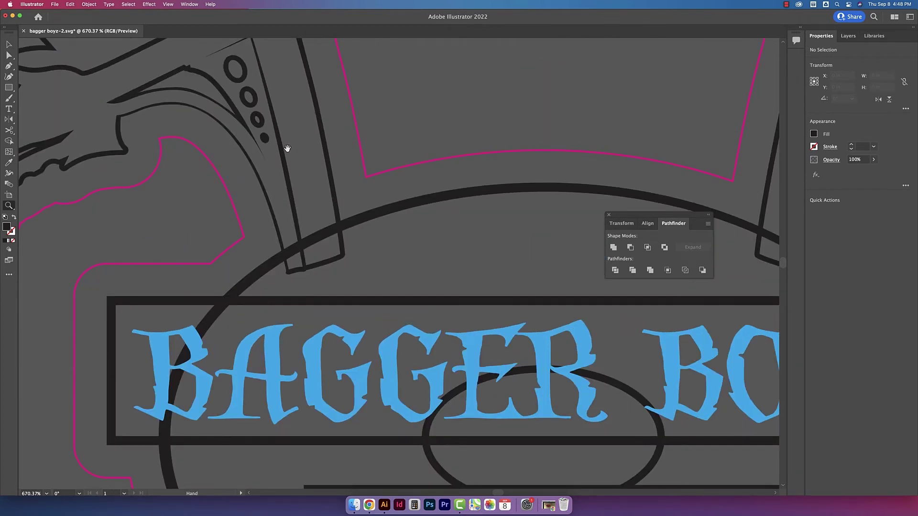
pyautogui.scroll(1, 287, 147)
pyautogui.hscroll(14, 485, 281)
pyautogui.scroll(-3, 485, 281)
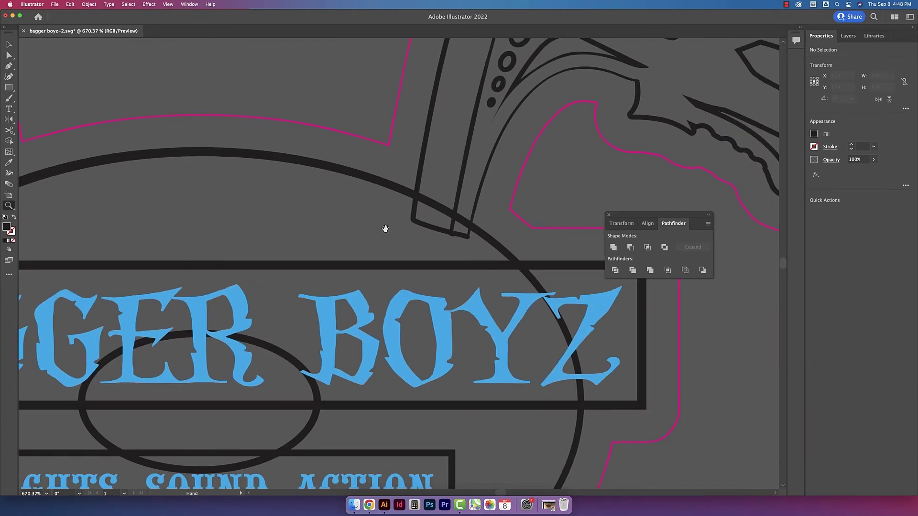
pyautogui.scroll(-10, 433, 296)
pyautogui.hscroll(2, 433, 295)
pyautogui.hscroll(-3, 361, 274)
pyautogui.scroll(1, 362, 275)
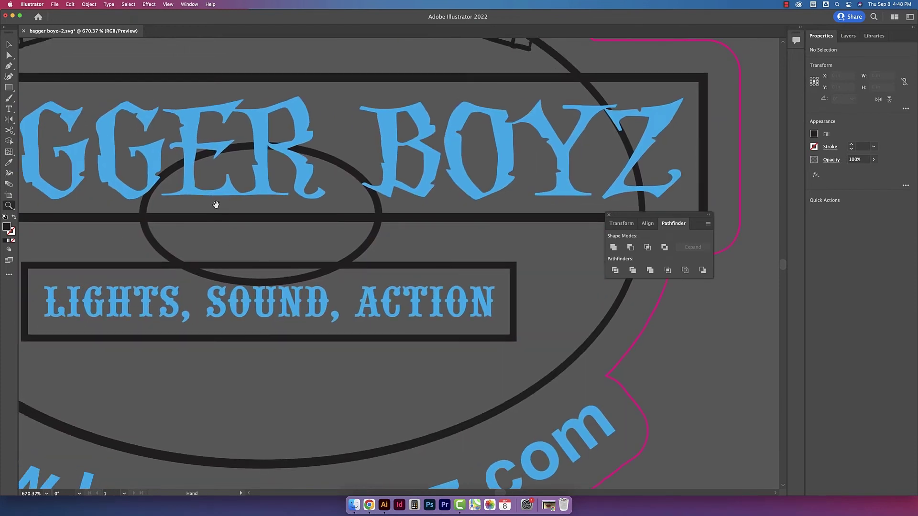
pyautogui.hscroll(-4, 216, 204)
pyautogui.scroll(3, 215, 205)
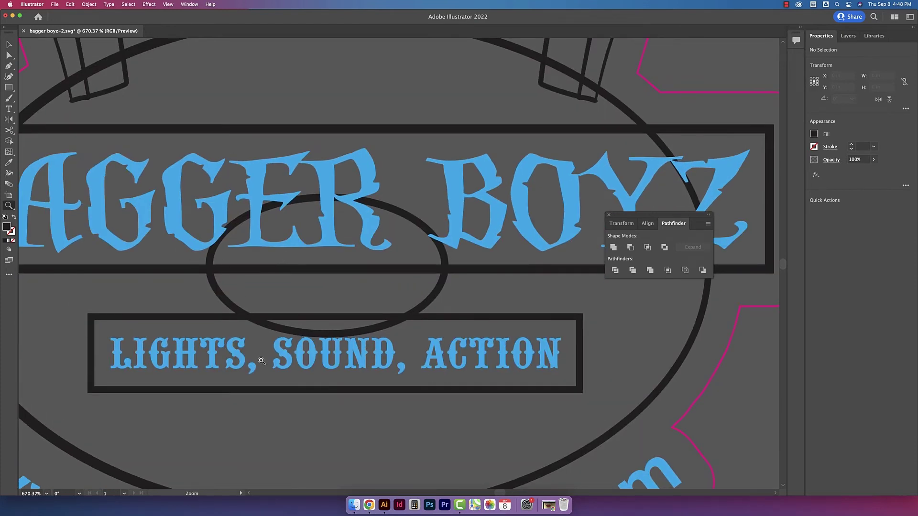
# Draw a closed red shape with the Pen tool over the left handlebar's line ends inside the large oval.
pyautogui.moveTo(287, 279); pyautogui.dragTo(364, 268)
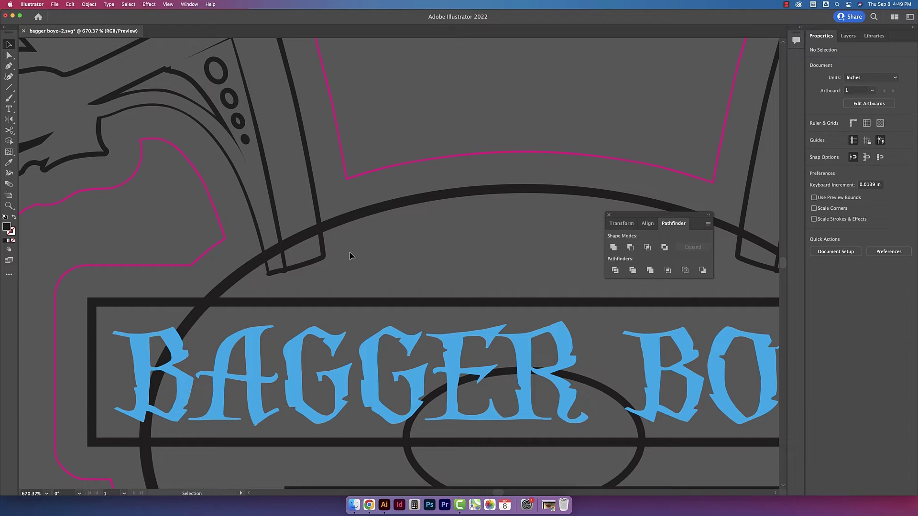
pyautogui.press('p')
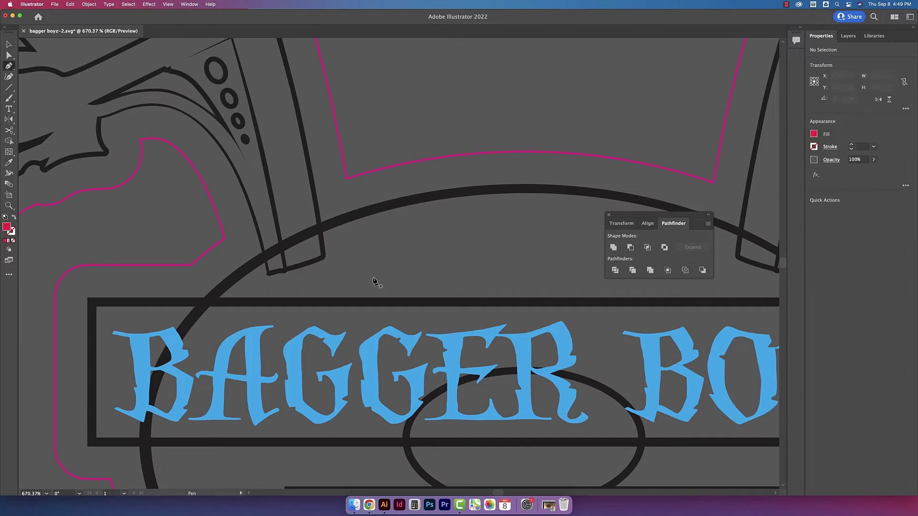
pyautogui.click(338, 260)
pyautogui.moveTo(328, 225); pyautogui.dragTo(289, 247)
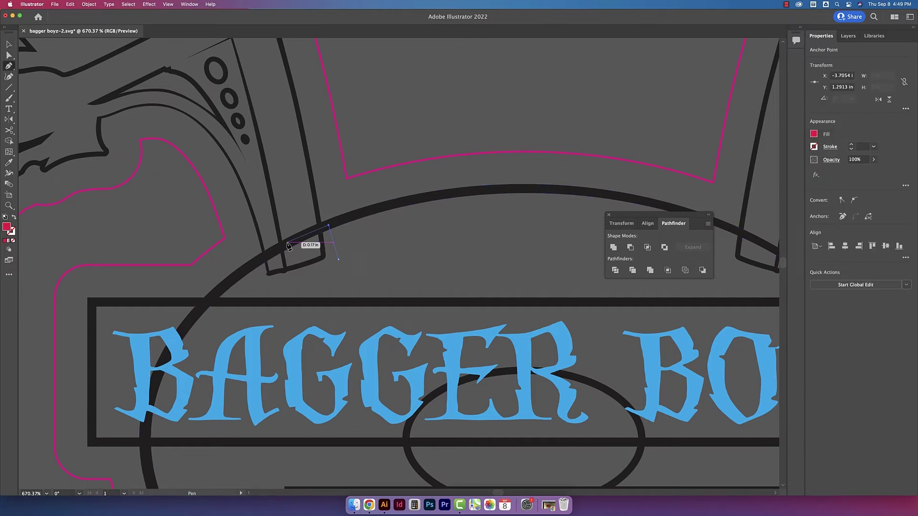
pyautogui.click(286, 242)
pyautogui.click(261, 260)
pyautogui.click(261, 281)
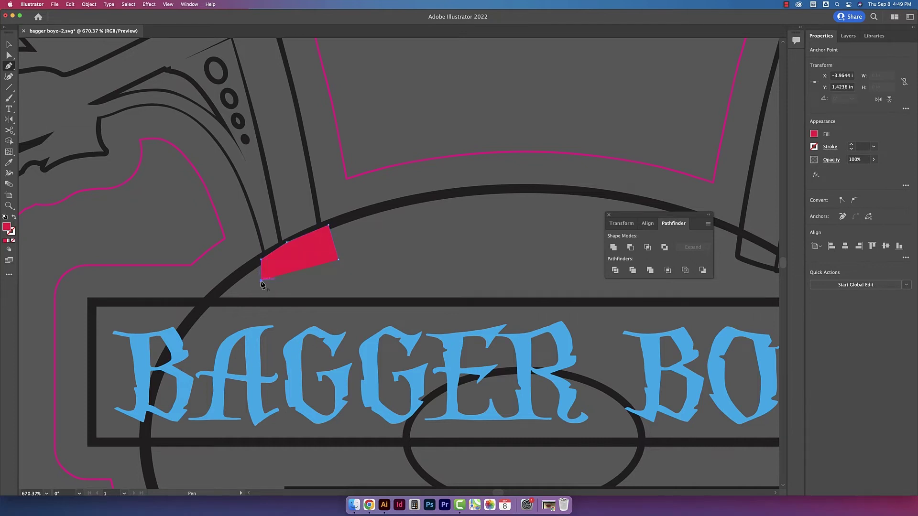
pyautogui.moveTo(295, 285); pyautogui.dragTo(338, 268)
pyautogui.press('v')
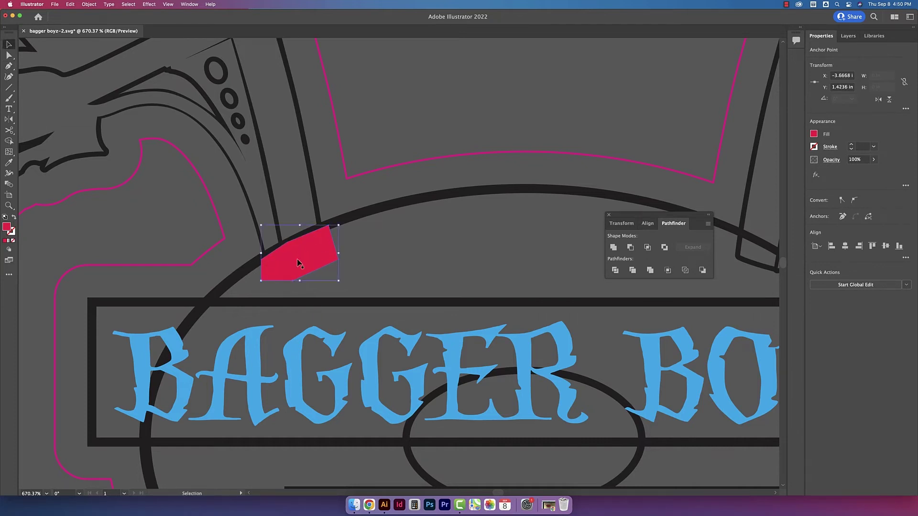
# Divide the left handlebar artwork with the red shape and delete the pieces that extend inside the large oval.
pyautogui.keyDown('shift'); pyautogui.click(318, 206); pyautogui.keyUp('shift')
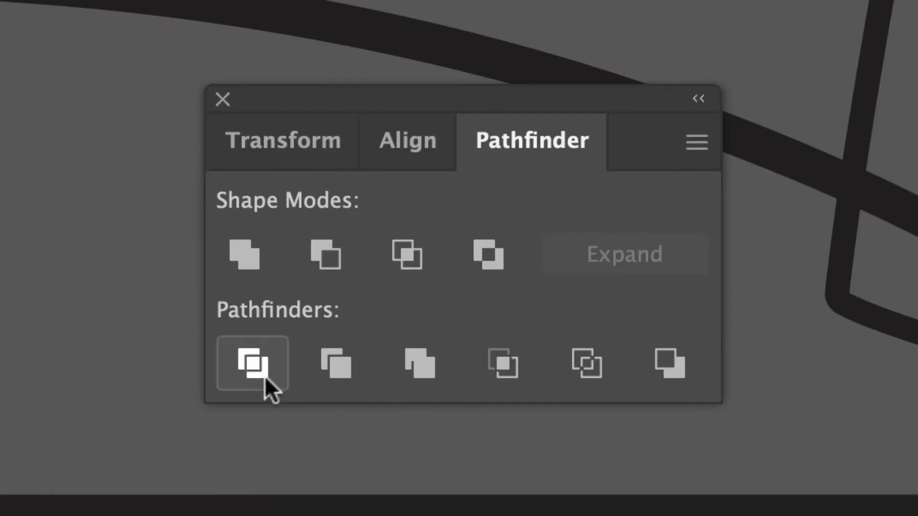
pyautogui.click(376, 266)
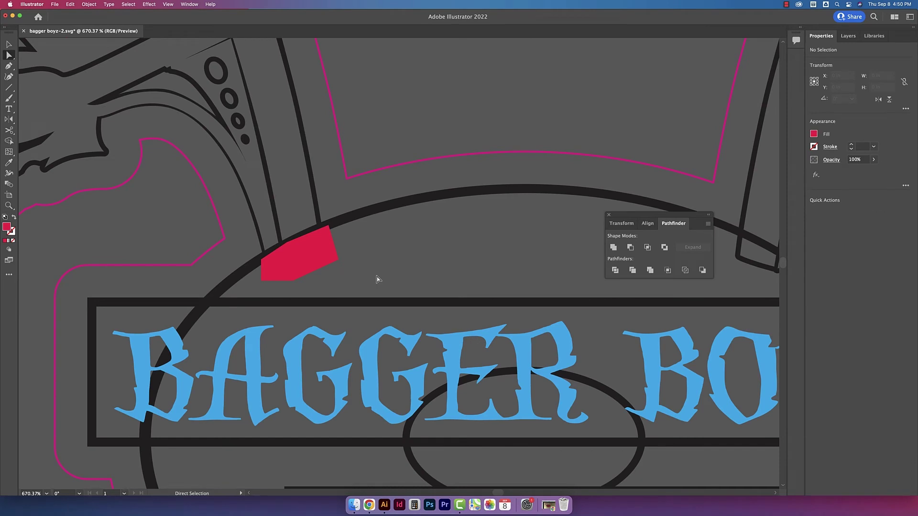
pyautogui.click(288, 267)
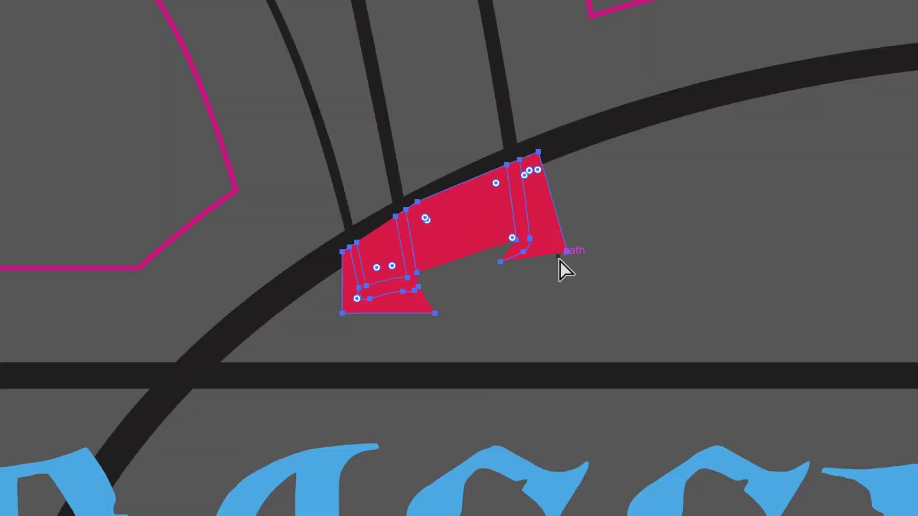
pyautogui.press('Delete')
pyautogui.click(389, 248)
pyautogui.press('Delete')
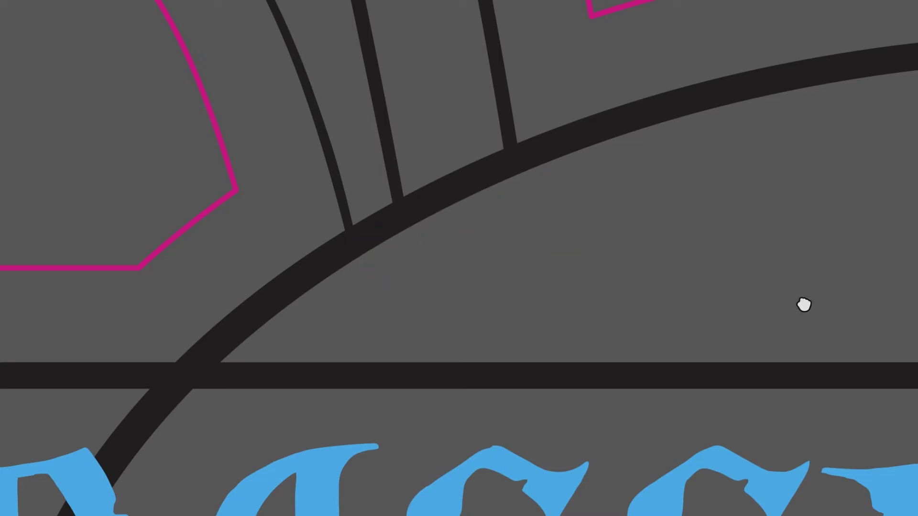
# Draw a closed red Pen shape over the right handlebar's line ends inside the large oval.
pyautogui.moveTo(804, 304); pyautogui.dragTo(239, 305)
pyautogui.moveTo(145, 391); pyautogui.dragTo(141, 424)
pyautogui.press('p')
pyautogui.click(433, 211)
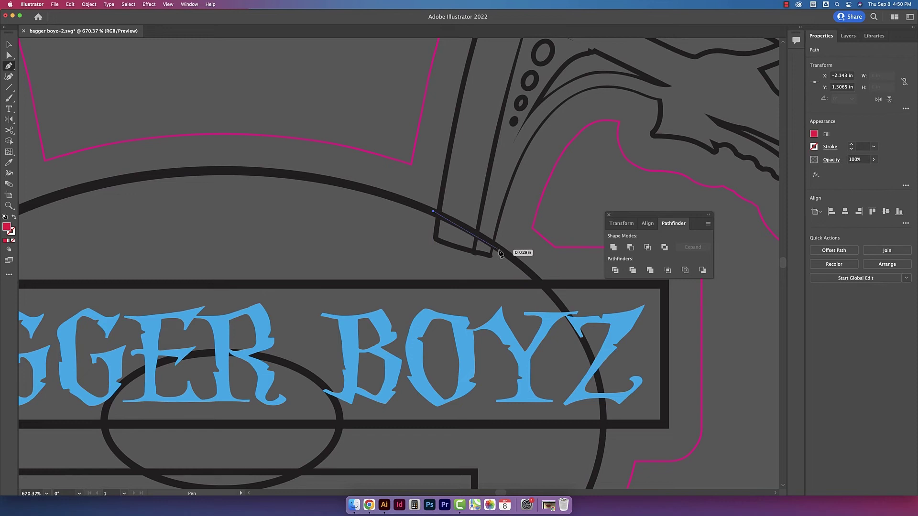
pyautogui.click(499, 247)
pyautogui.click(485, 269)
pyautogui.click(433, 249)
pyautogui.click(420, 228)
pyautogui.click(433, 210)
# Divide the right handlebar artwork with its red shape and delete the pieces inside the large oval.
pyautogui.press('v')
pyautogui.keyDown('shift'); pyautogui.click(442, 206); pyautogui.keyUp('shift')
pyautogui.click(615, 270)
pyautogui.press('Delete')
pyautogui.click(480, 245)
pyautogui.press('Delete')
# Draw a rectangle over the large oval's left side within the BAGGER BOYZ frame, divide the oval with it, and delete the covered pieces.
pyautogui.moveTo(211, 370); pyautogui.dragTo(467, 262)
pyautogui.moveTo(197, 202)
pyautogui.mouseDown()
pyautogui.moveTo(348, 224)
pyautogui.moveTo(318, 317)
pyautogui.moveTo(328, 336)
pyautogui.mouseUp()
pyautogui.press('m')
pyautogui.press('v')
pyautogui.keyDown('shift'); pyautogui.click(331, 191); pyautogui.keyUp('shift')
pyautogui.click(615, 270)
pyautogui.press('a')
pyautogui.click(270, 260)
pyautogui.press('Delete')
pyautogui.click(301, 238)
pyautogui.press('Delete')
# Cut away the large oval's right side within the BAGGER BOYZ frame by dividing it with a drawn rectangle and deleting the covered pieces.
pyautogui.moveTo(425, 236); pyautogui.dragTo(184, 239)
pyautogui.hscroll(10, 184, 239)
pyautogui.press('m')
pyautogui.moveTo(419, 184); pyautogui.dragTo(521, 323)
pyautogui.press('a')
pyautogui.keyDown('shift'); pyautogui.click(420, 172); pyautogui.keyUp('shift')
pyautogui.click(615, 270)
pyautogui.click(460, 283)
pyautogui.press('Delete')
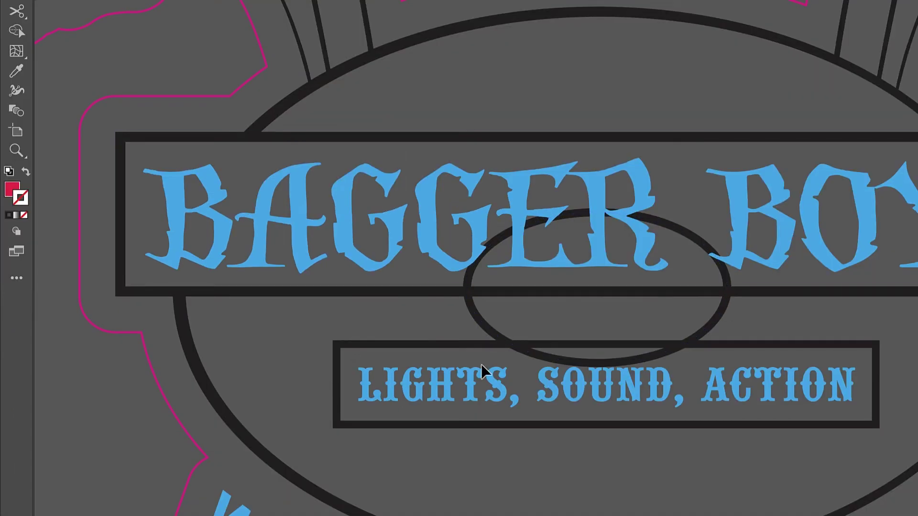
# Split the small center ellipse at its left and right anchor points and delete the upper half behind BAGGER BOYZ.
pyautogui.click(675, 343)
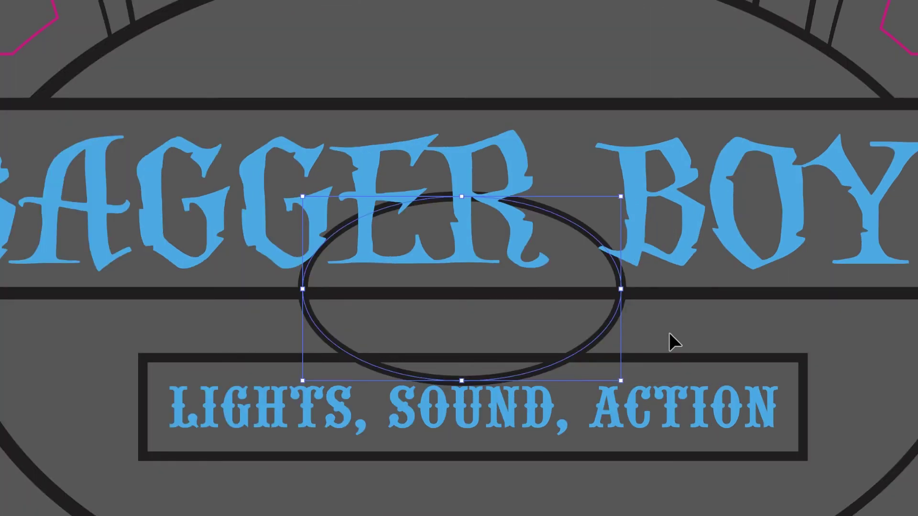
pyautogui.press('m')
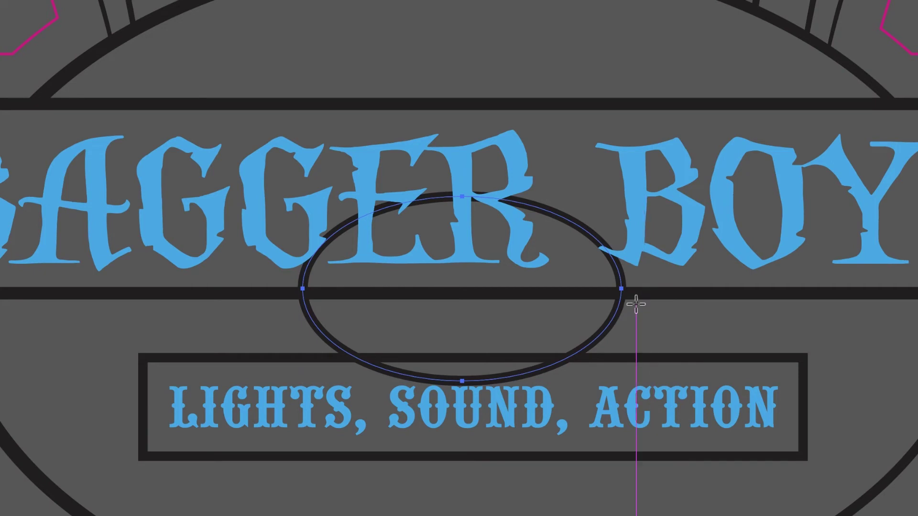
pyautogui.click(621, 289)
pyautogui.click(303, 289)
pyautogui.press('a')
pyautogui.press('Delete')
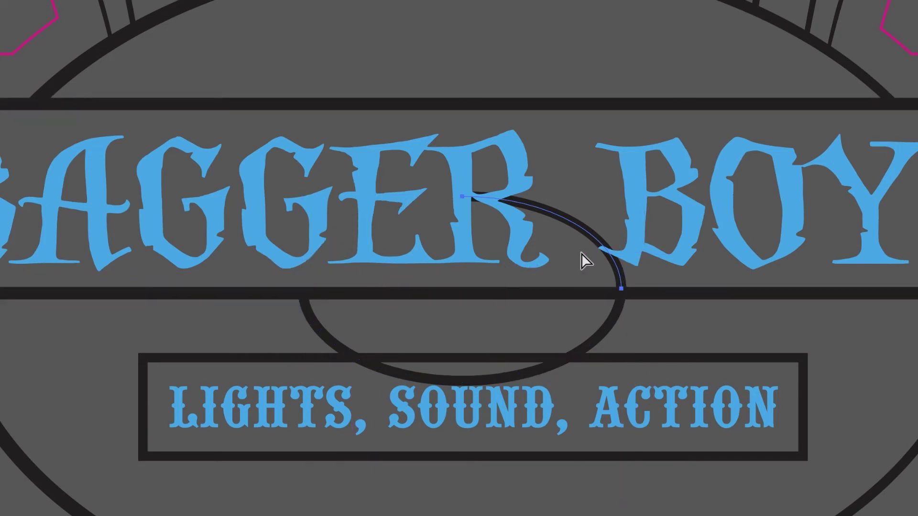
pyautogui.press('Delete')
# Cut the remaining arc where it crosses the LIGHTS, SOUND, ACTION frame and delete the segment inside that frame.
pyautogui.click(564, 367)
pyautogui.press('c')
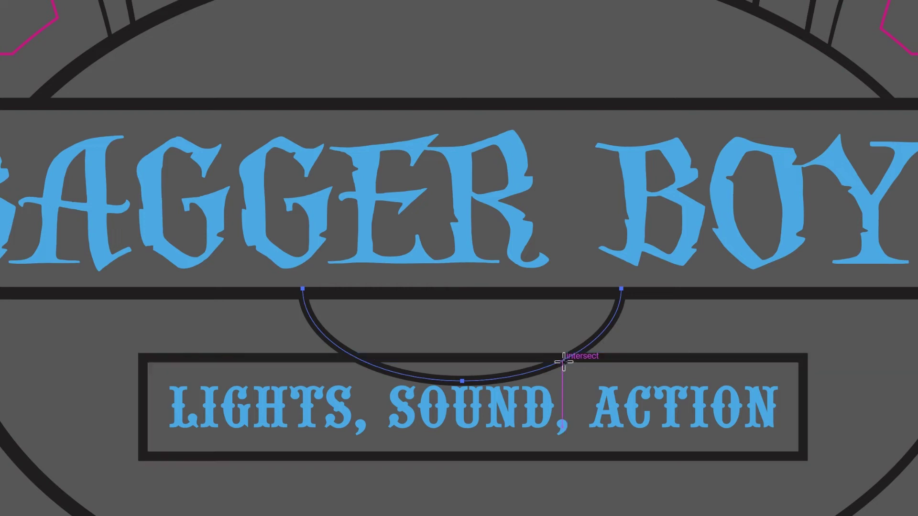
pyautogui.click(565, 358)
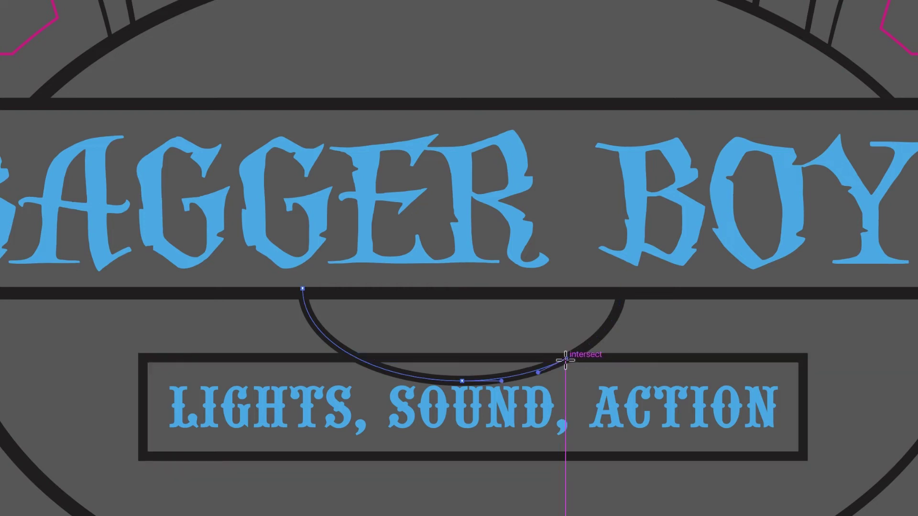
pyautogui.click(358, 359)
pyautogui.press('v')
pyautogui.click(384, 373)
pyautogui.press('Delete')
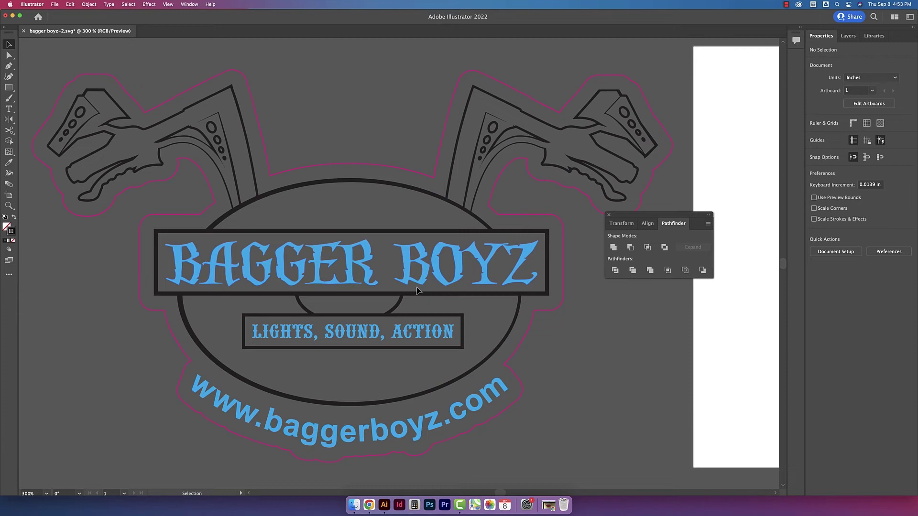
# Select both short arcs between the two text frames and convert them to filled shapes with Outline Stroke.
pyautogui.click(413, 312)
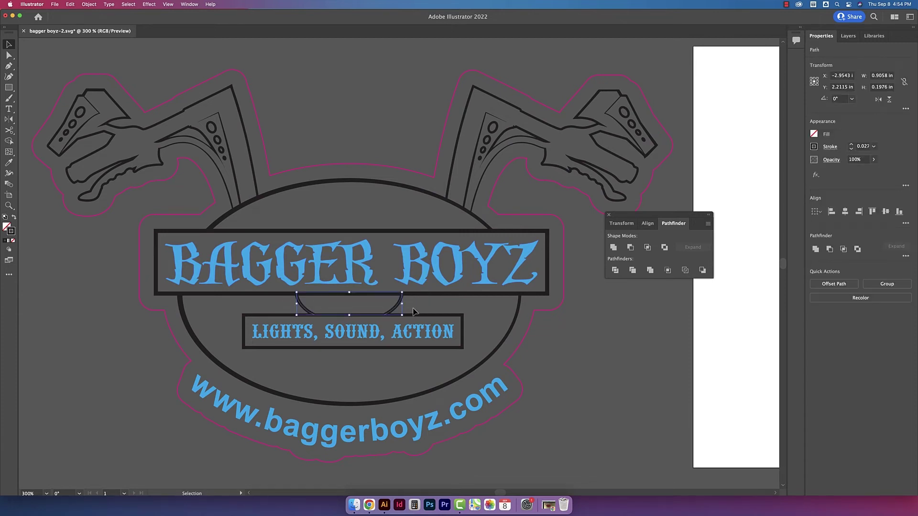
pyautogui.click(434, 314)
pyautogui.click(429, 311)
pyautogui.click(87, 4)
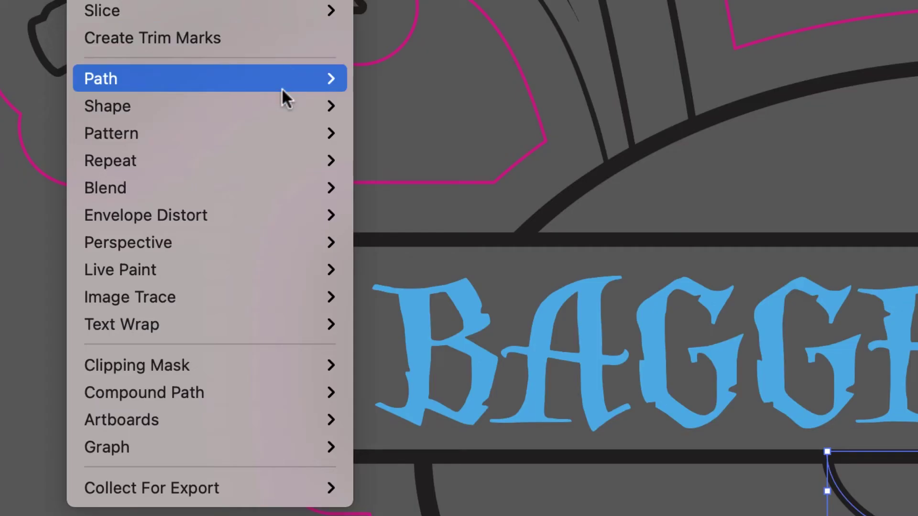
pyautogui.moveTo(140, 187)
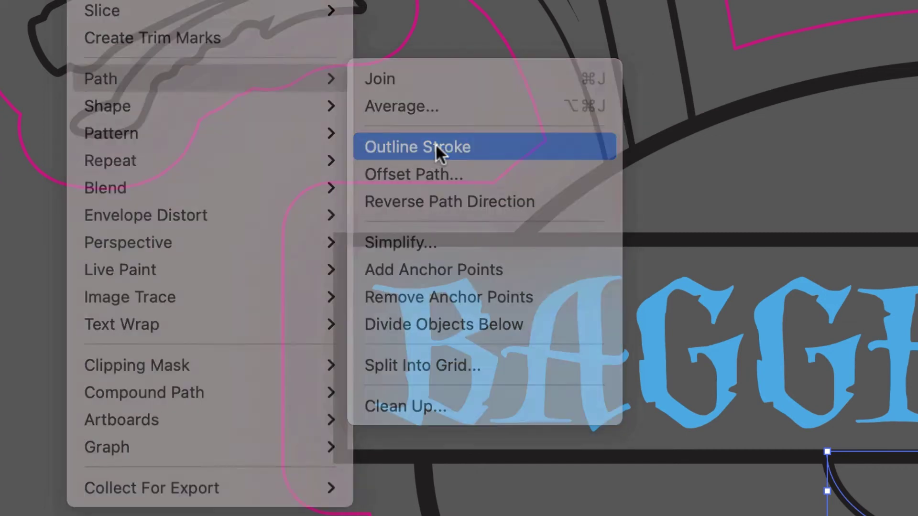
pyautogui.click(436, 148)
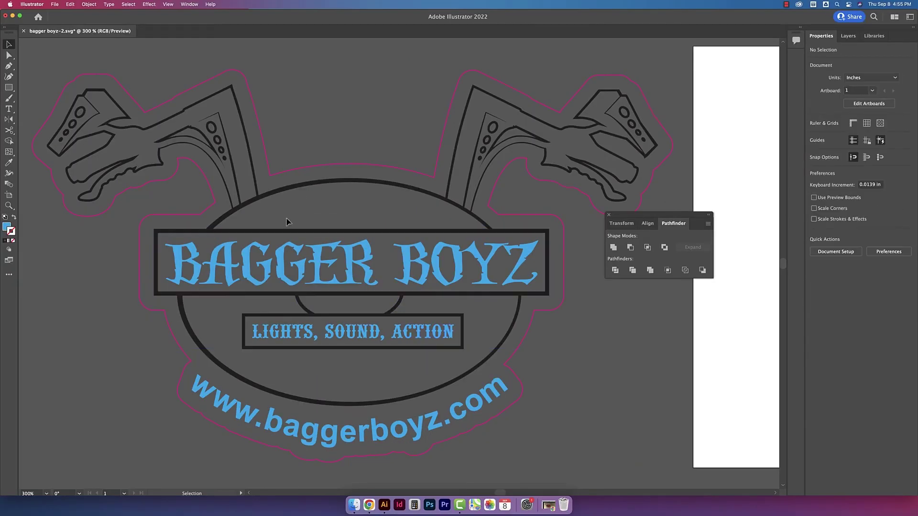
# Unite the two short arcs with the BAGGER BOYZ and LIGHTS, SOUND, ACTION frames into one shape.
pyautogui.click(441, 348)
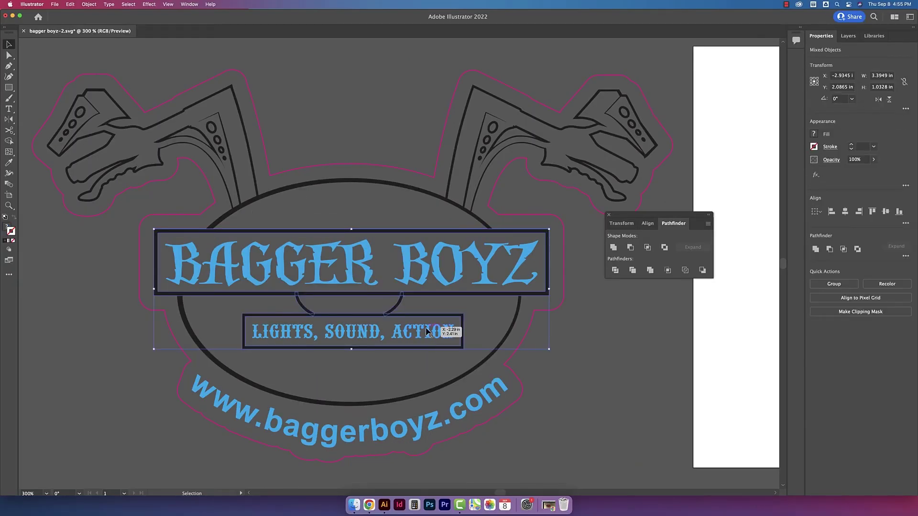
pyautogui.hotkey('ctrl', '=')
pyautogui.hotkey('ctrl', '=')
pyautogui.hotkey('ctrl', '=')
pyautogui.hotkey('ctrl', '=')
pyautogui.hscroll(-3, 424, 330)
pyautogui.scroll(2, 424, 330)
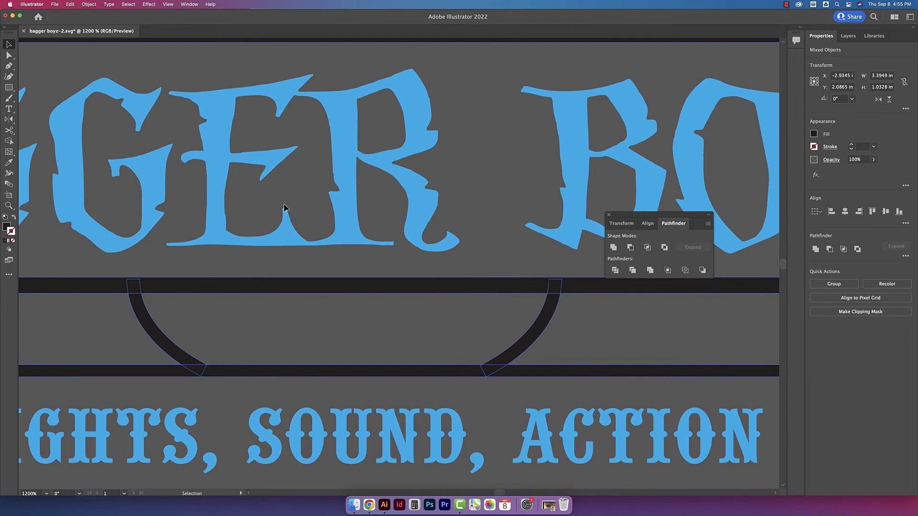
pyautogui.hotkey('ctrl', '-')
pyautogui.hotkey('ctrl', '-')
pyautogui.hotkey('ctrl', '-')
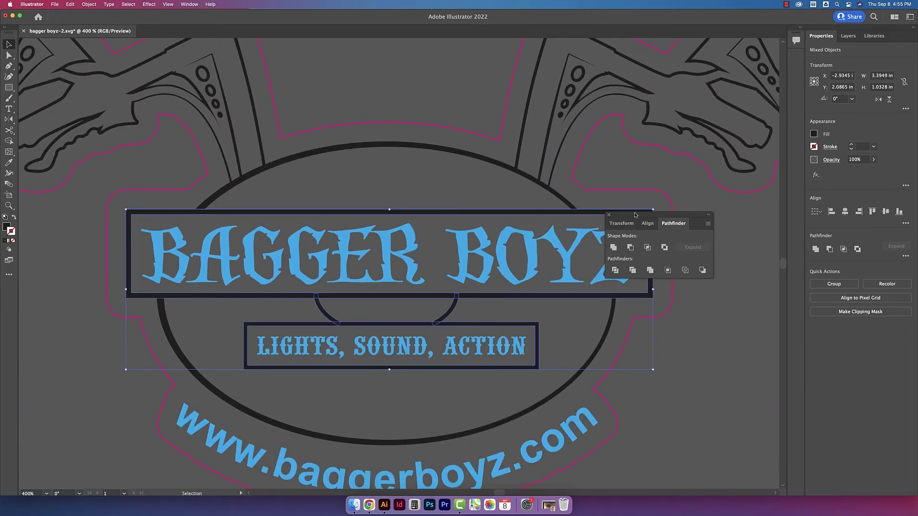
pyautogui.moveTo(635, 217); pyautogui.dragTo(703, 276)
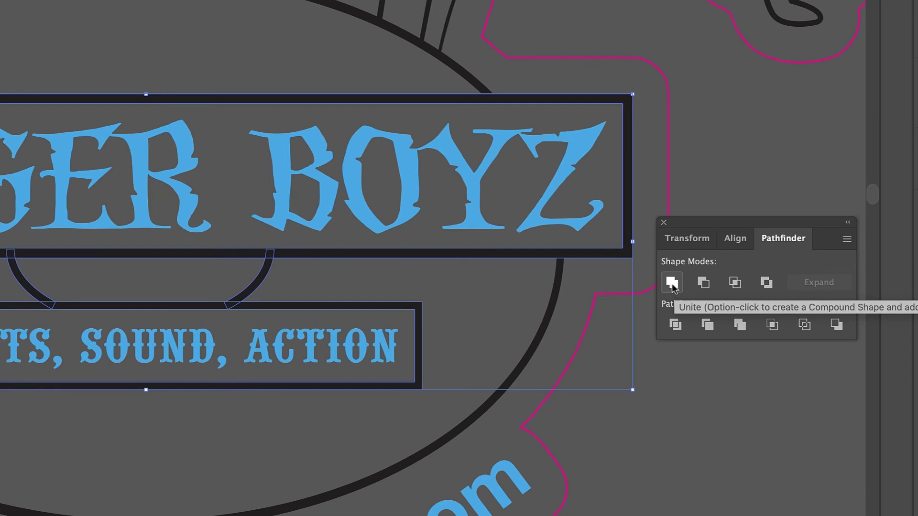
pyautogui.click(672, 285)
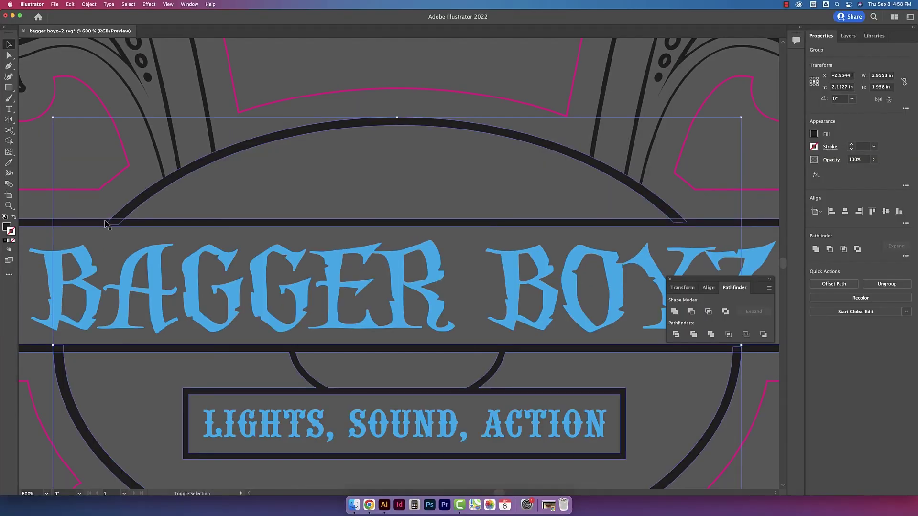
# Unite the large oval's outline pieces with the joined text frames, then test-move the combined shape and undo that move.
pyautogui.keyDown('shift'); pyautogui.click(227, 152); pyautogui.keyUp('shift')
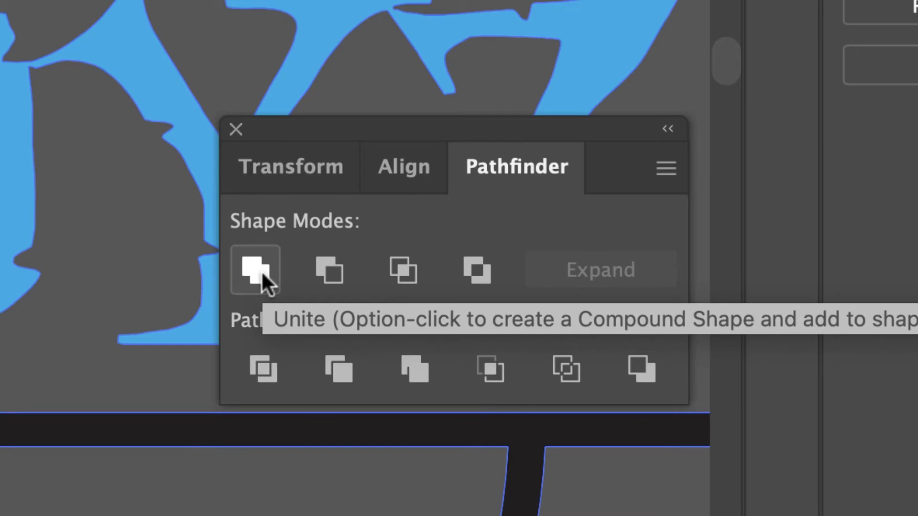
pyautogui.click(261, 270)
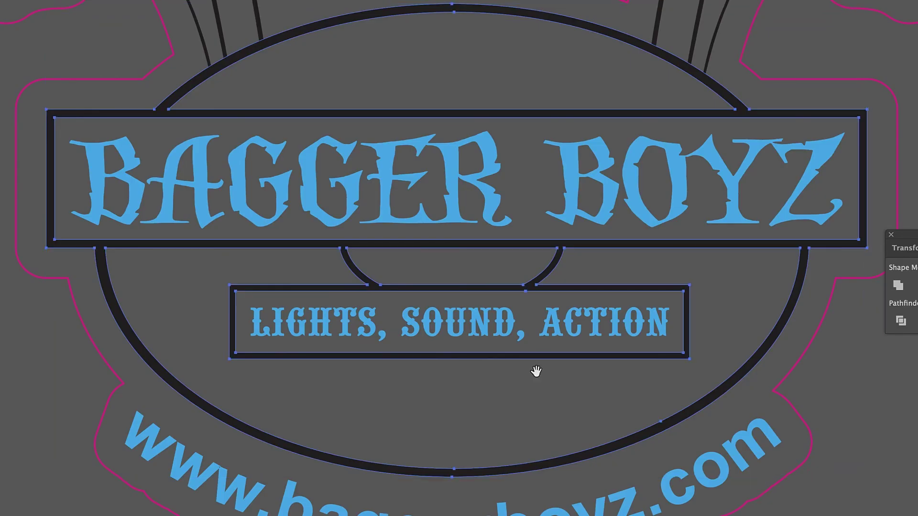
pyautogui.moveTo(536, 370); pyautogui.dragTo(536, 395)
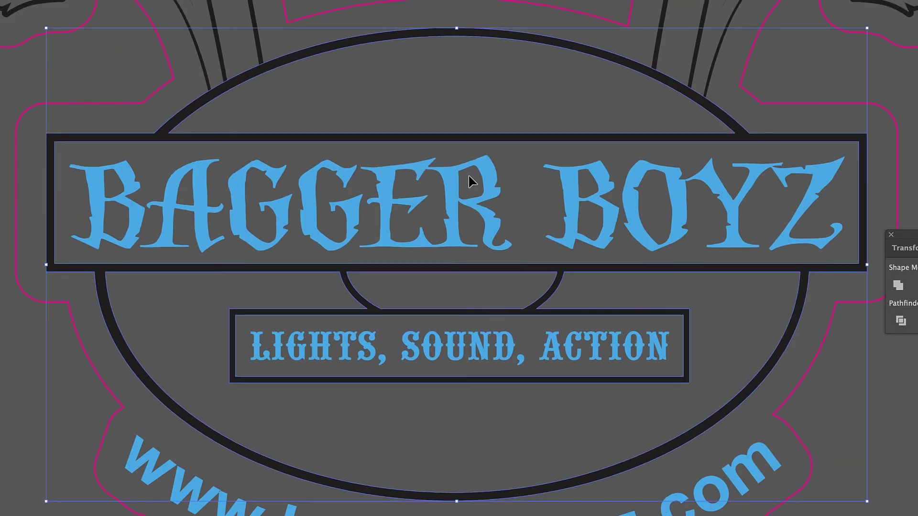
pyautogui.moveTo(445, 136); pyautogui.dragTo(812, 135)
pyautogui.press('super+z')
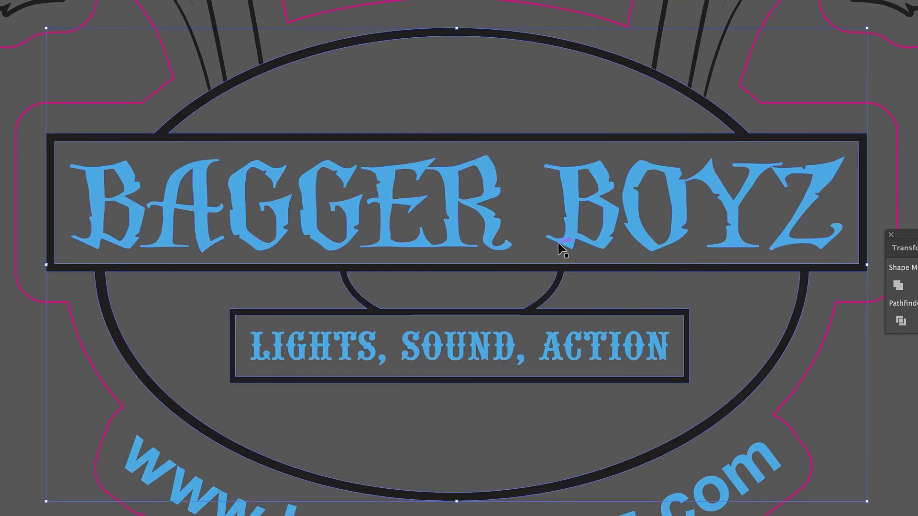
pyautogui.scroll(3, 562, 247)
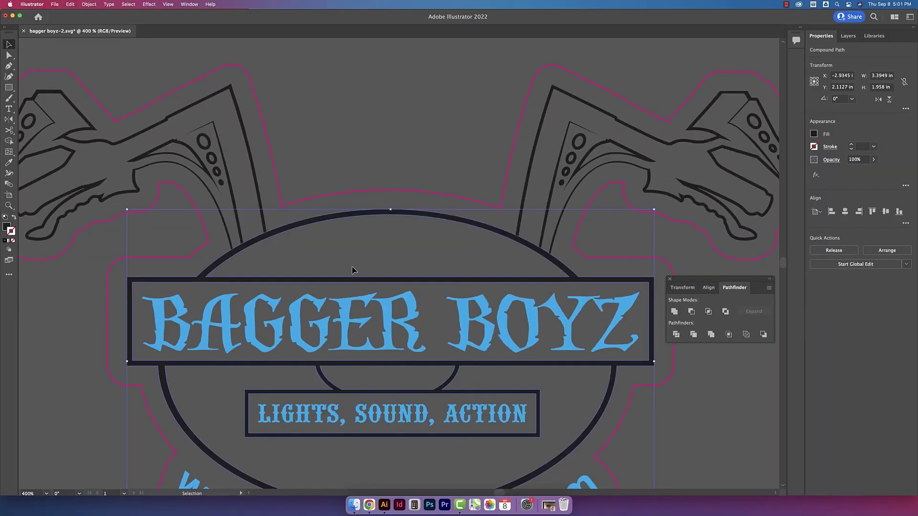
# Directly select the left arm outlines that overlap the oval and unite them with the combined oval and frame shape.
pyautogui.click(352, 271)
pyautogui.moveTo(253, 246); pyautogui.dragTo(269, 259)
pyautogui.click(261, 253)
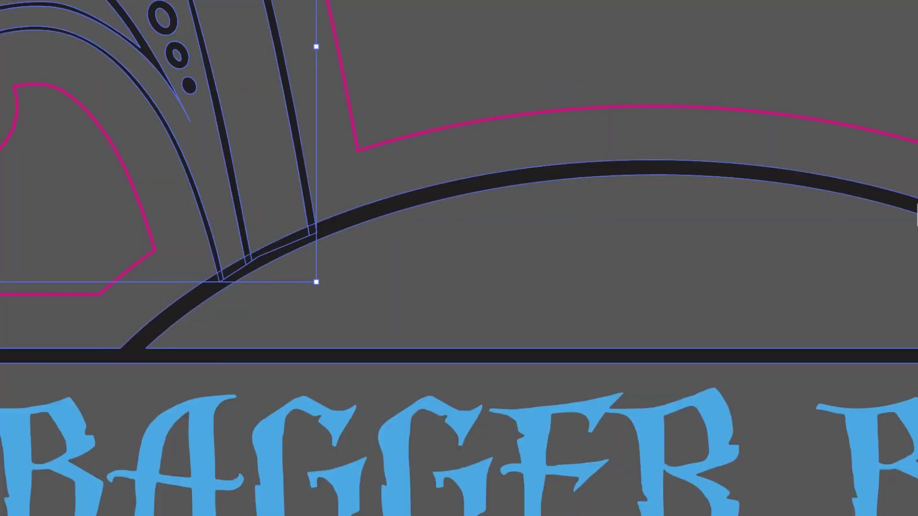
pyautogui.click(888, 268)
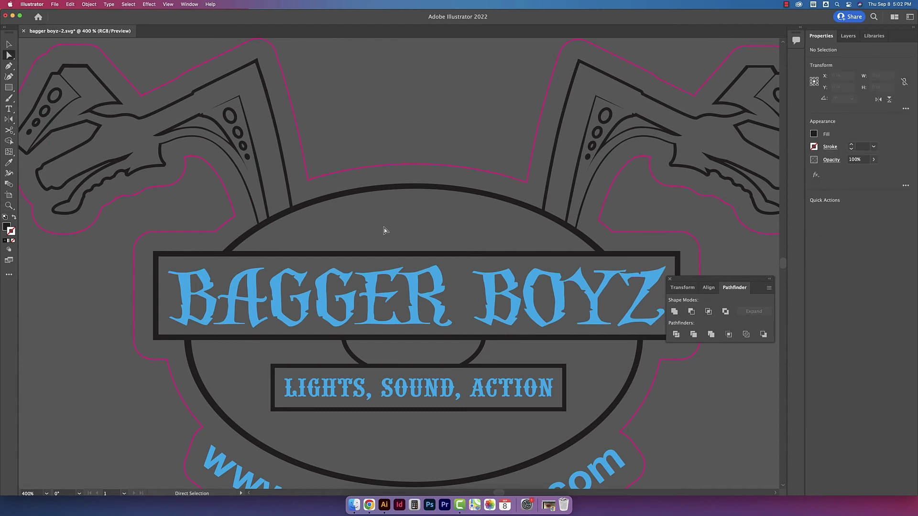
pyautogui.click(392, 190)
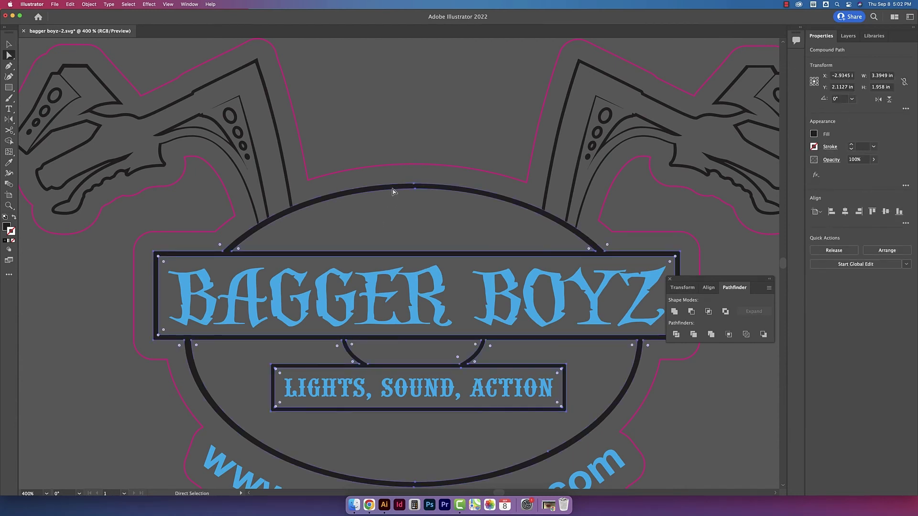
pyautogui.keyDown('shift'); pyautogui.click(290, 203); pyautogui.keyUp('shift')
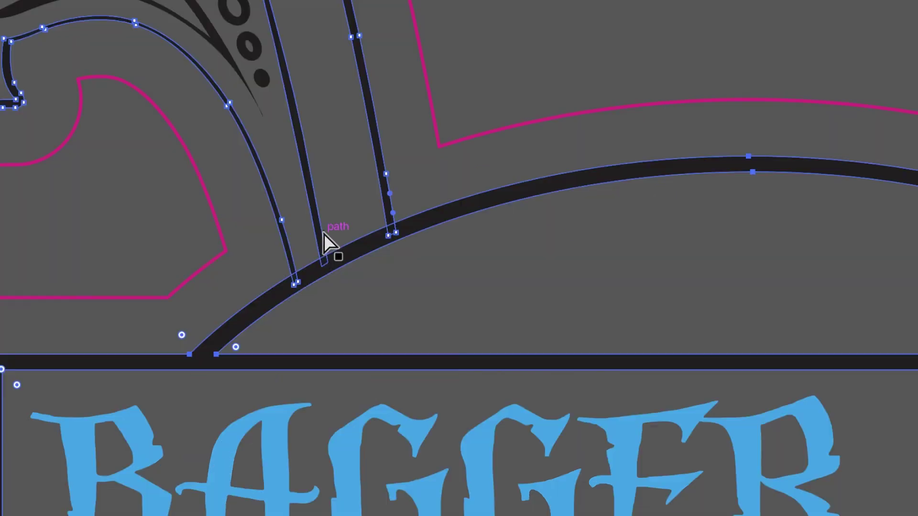
pyautogui.keyDown('shift'); pyautogui.click(267, 209); pyautogui.keyUp('shift')
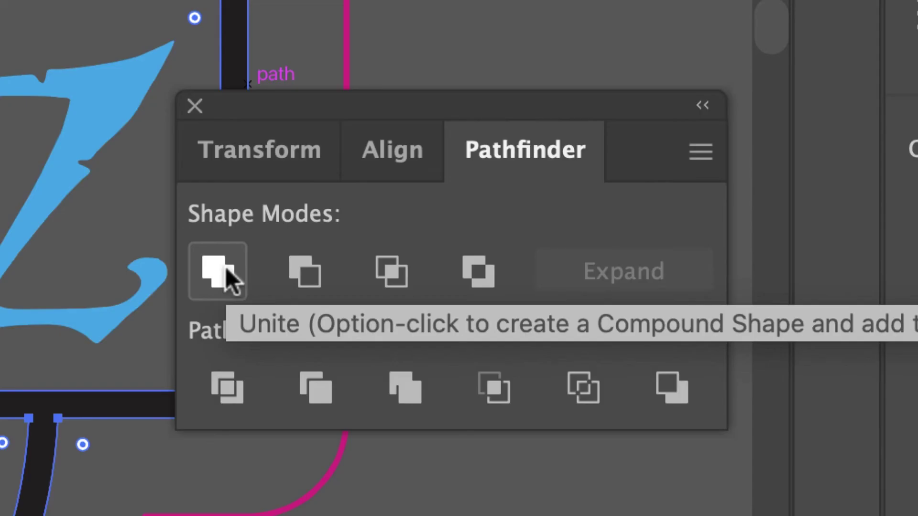
pyautogui.click(226, 270)
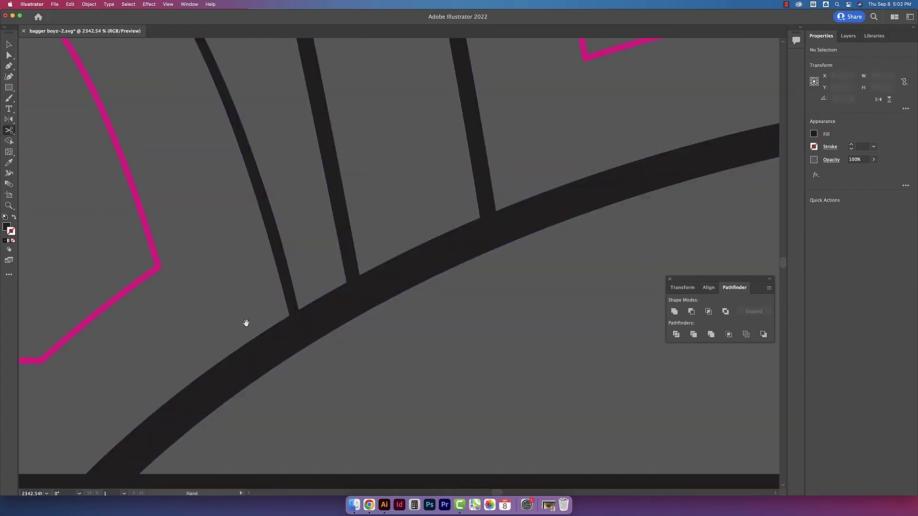
pyautogui.press('v')
pyautogui.click(362, 308)
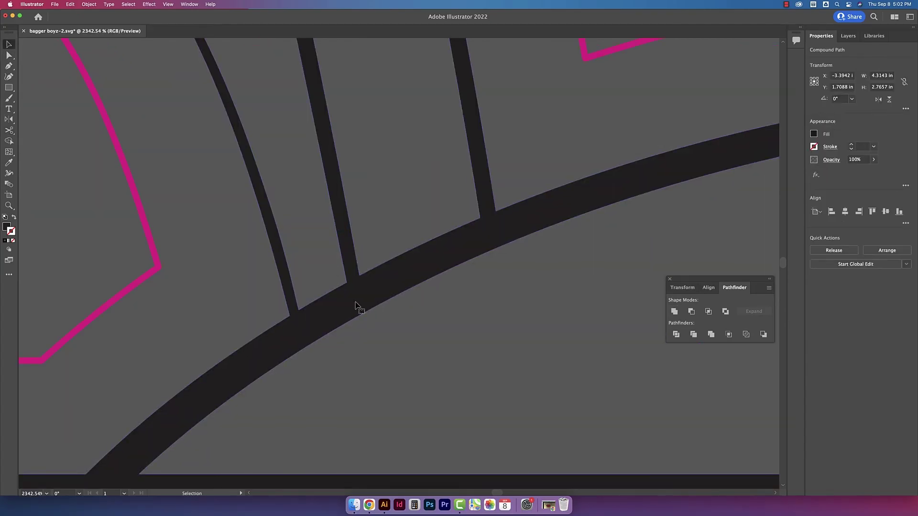
# Directly select the right arm outlines where they overlap the oval and unite them with the combined logo shape.
pyautogui.press('super+minus')
pyautogui.click(479, 239)
pyautogui.moveTo(755, 201); pyautogui.dragTo(414, 250)
pyautogui.keyDown('shift'); pyautogui.click(392, 252); pyautogui.keyUp('shift')
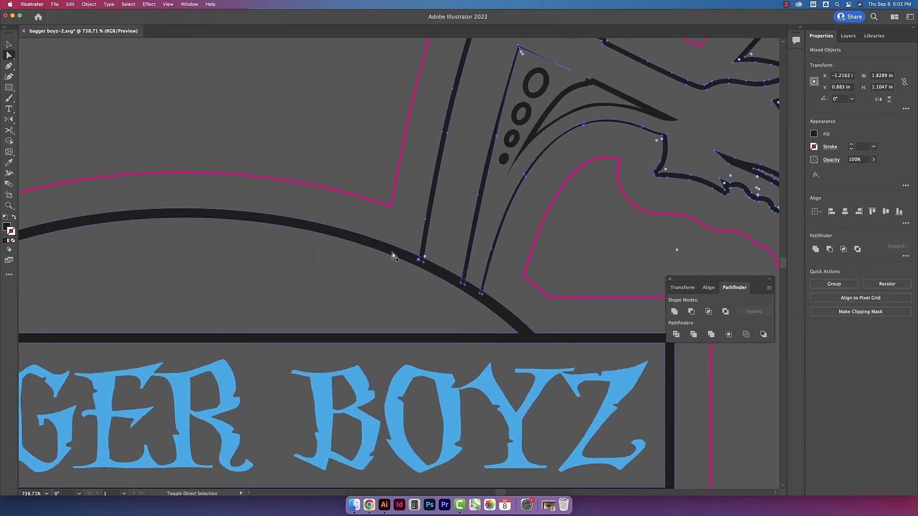
pyautogui.click(674, 310)
pyautogui.click(518, 298)
pyautogui.press('super+minus')
pyautogui.press('super+minus')
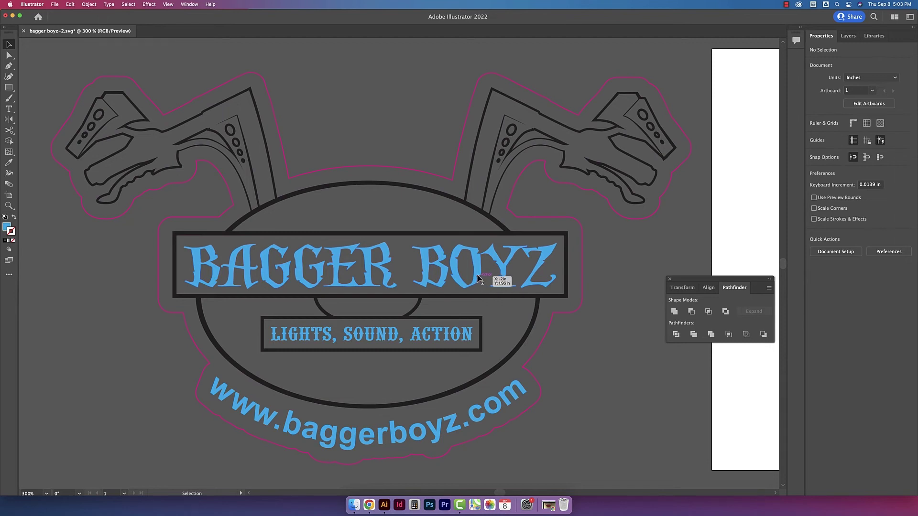
# Select all three blue text lines, remove their fill and give them a blue stroke with hex colour 0037FF.
pyautogui.click(480, 279)
pyautogui.keyDown('shift'); pyautogui.click(455, 340); pyautogui.keyUp('shift')
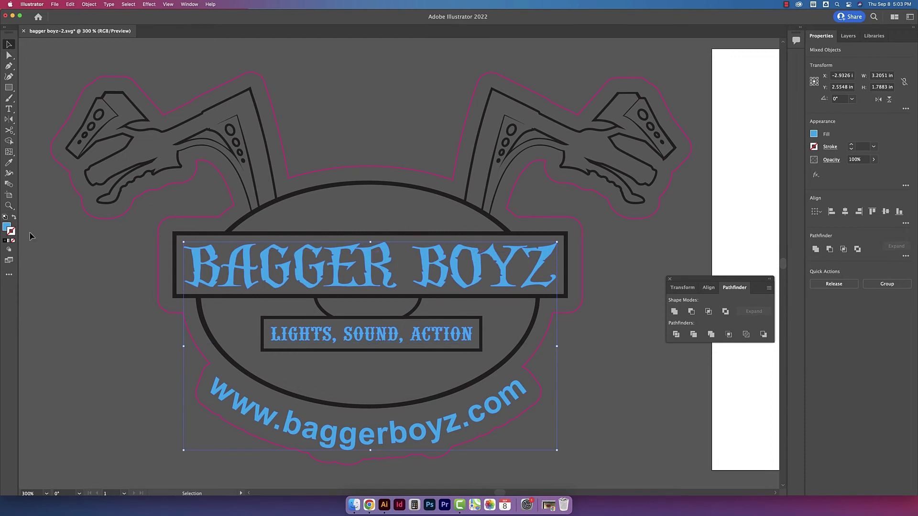
pyautogui.click(5, 227)
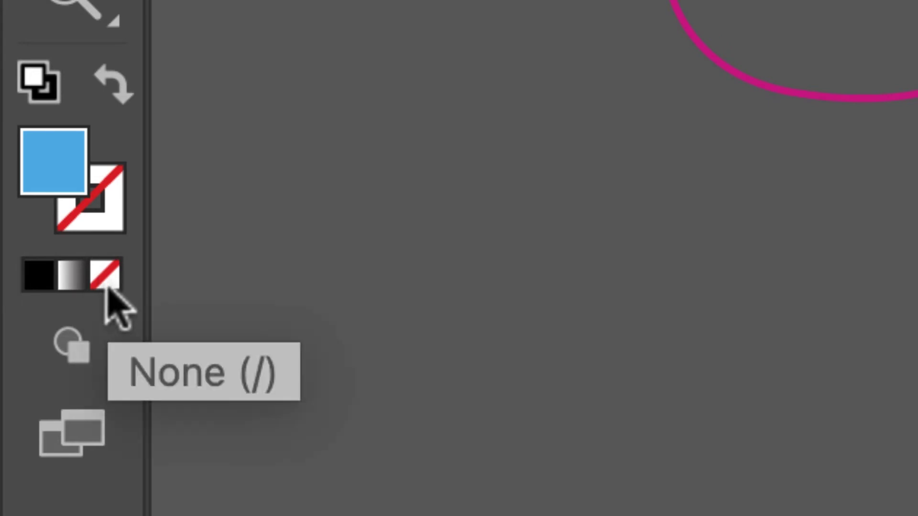
pyautogui.click(12, 242)
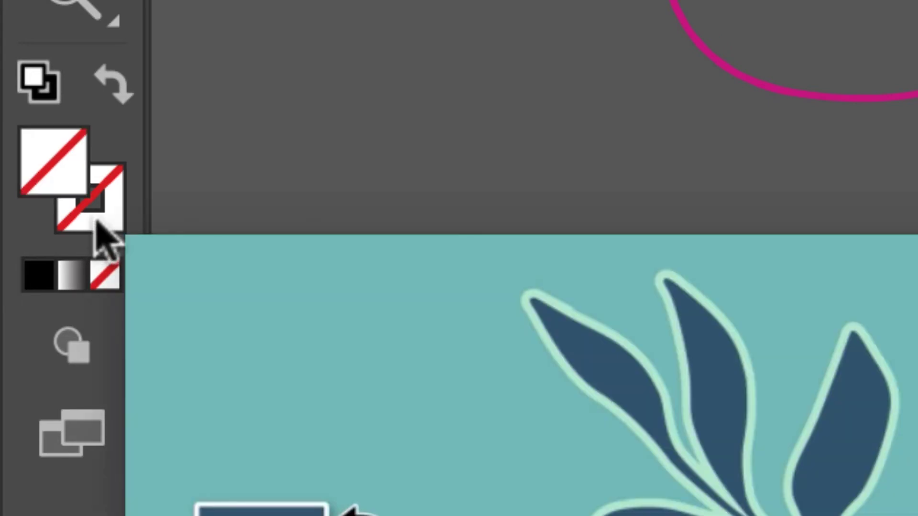
pyautogui.click(95, 217)
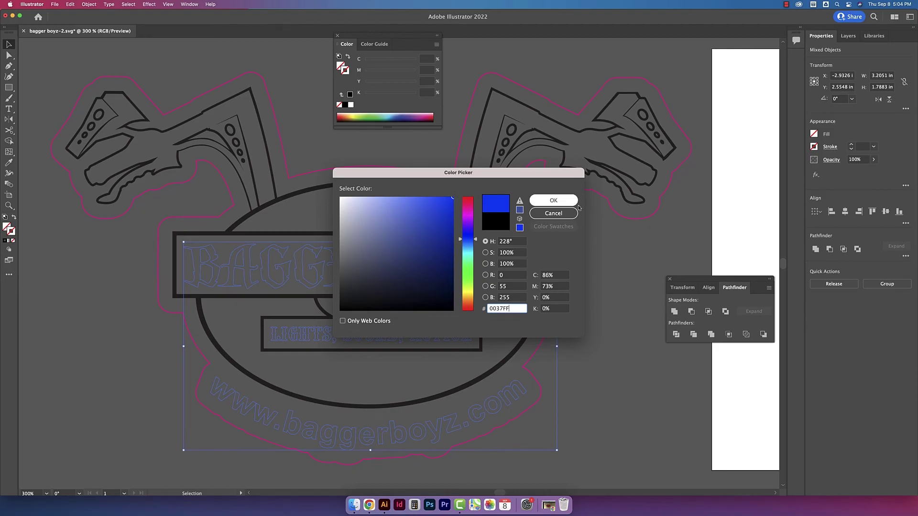
pyautogui.click(565, 203)
# Set the stroke weight of all three text lines to 0.0015 in.
pyautogui.click(469, 334)
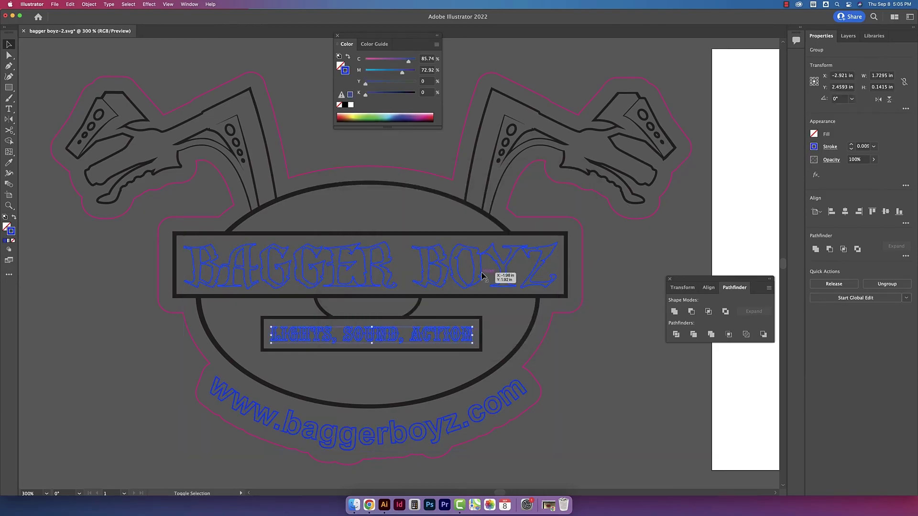
pyautogui.keyDown('shift'); pyautogui.click(484, 269); pyautogui.keyUp('shift')
pyautogui.keyDown('shift'); pyautogui.click(505, 408); pyautogui.keyUp('shift')
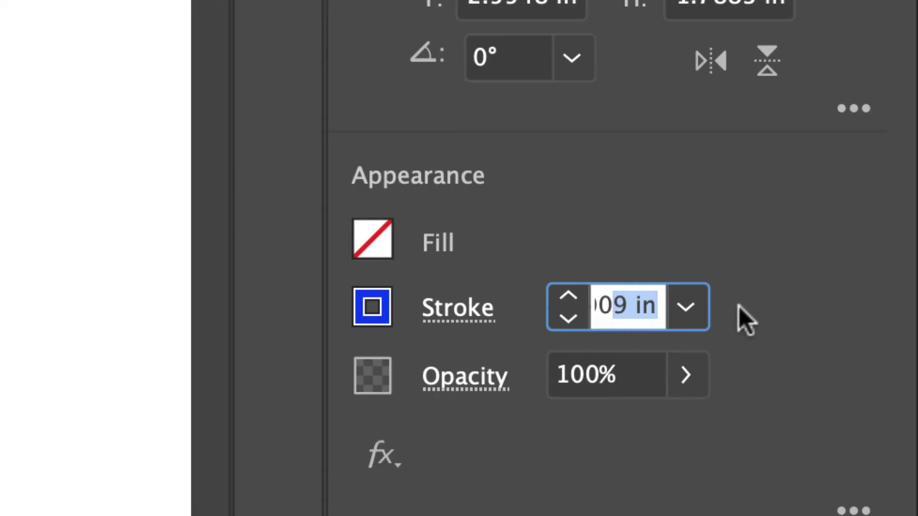
pyautogui.write('0.0015')
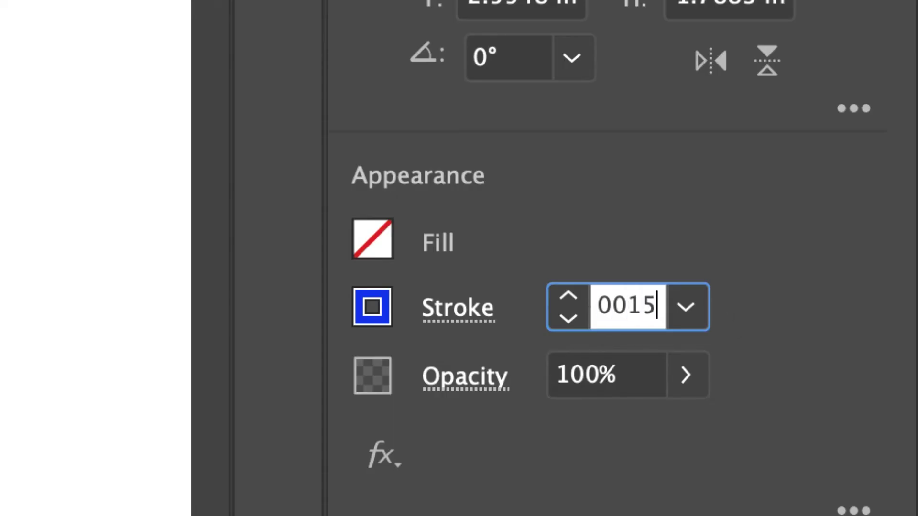
pyautogui.press('Return')
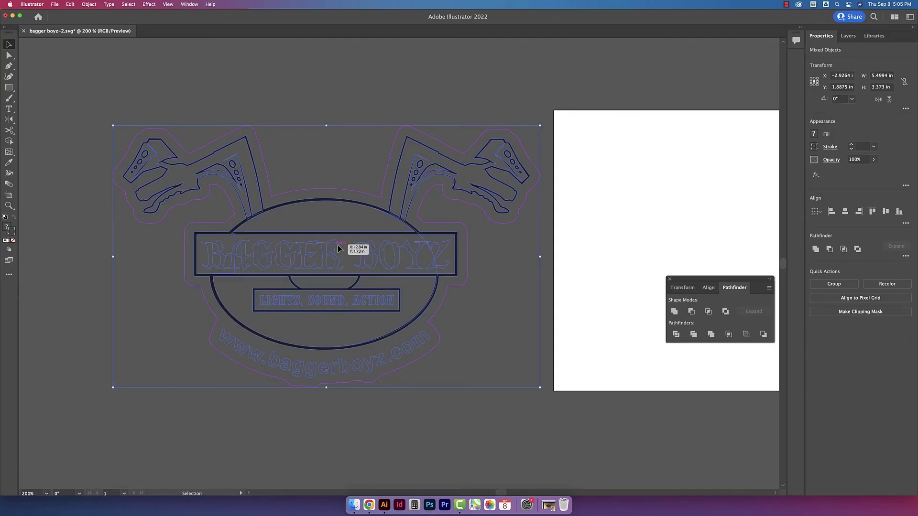
# Move the whole logo onto the white artboard.
pyautogui.moveTo(367, 252); pyautogui.dragTo(502, 261)
pyautogui.moveTo(535, 266); pyautogui.dragTo(512, 266)
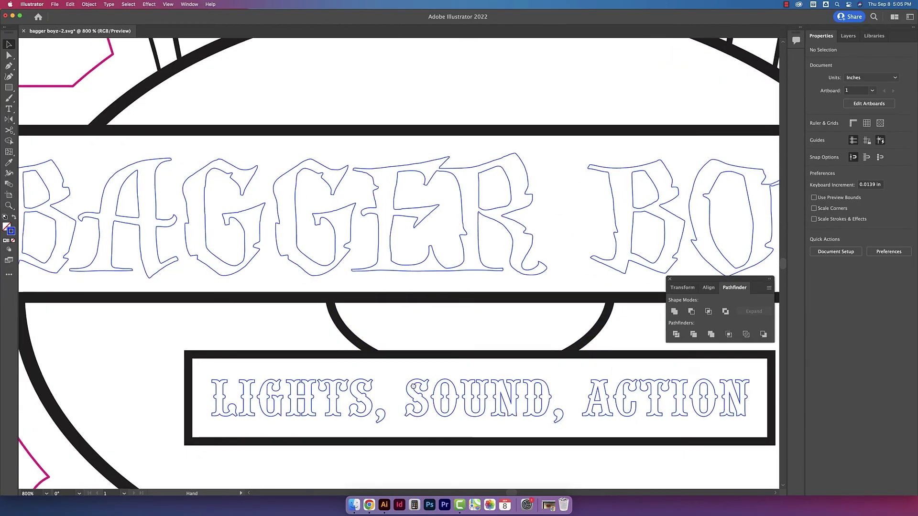
# Examine the blue letter outlines up close, especially the web address, for overlaps and stray points.
pyautogui.moveTo(406, 396); pyautogui.dragTo(373, 284)
pyautogui.moveTo(380, 407); pyautogui.dragTo(379, 364)
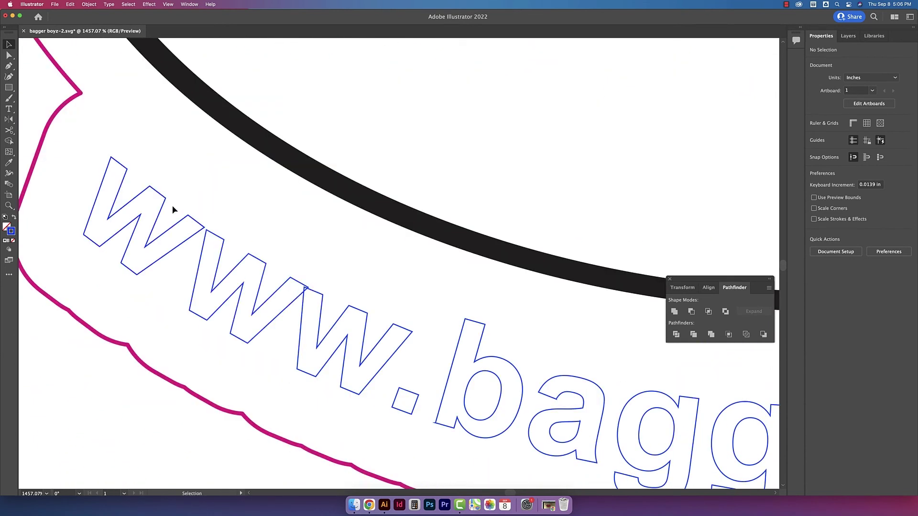
pyautogui.click(222, 250)
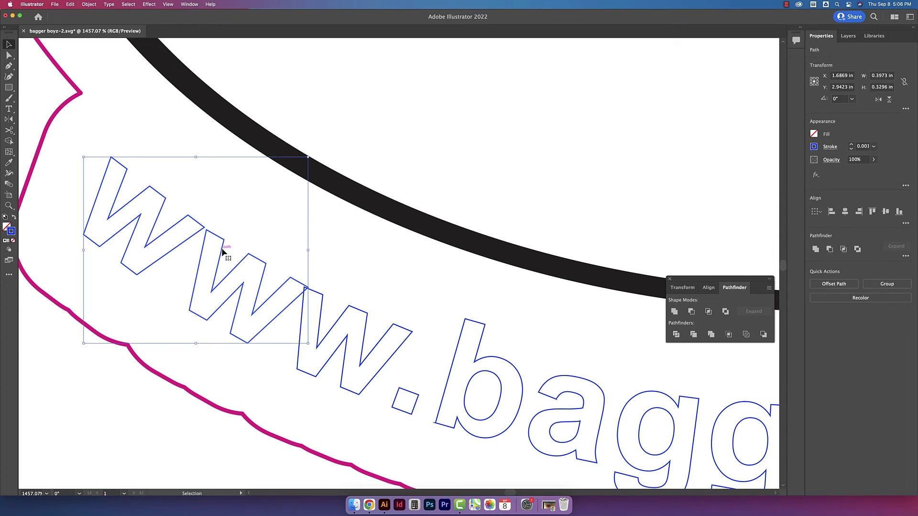
pyautogui.moveTo(222, 250)
pyautogui.mouseDown()
pyautogui.moveTo(230, 247)
pyautogui.moveTo(215, 247)
pyautogui.mouseUp()
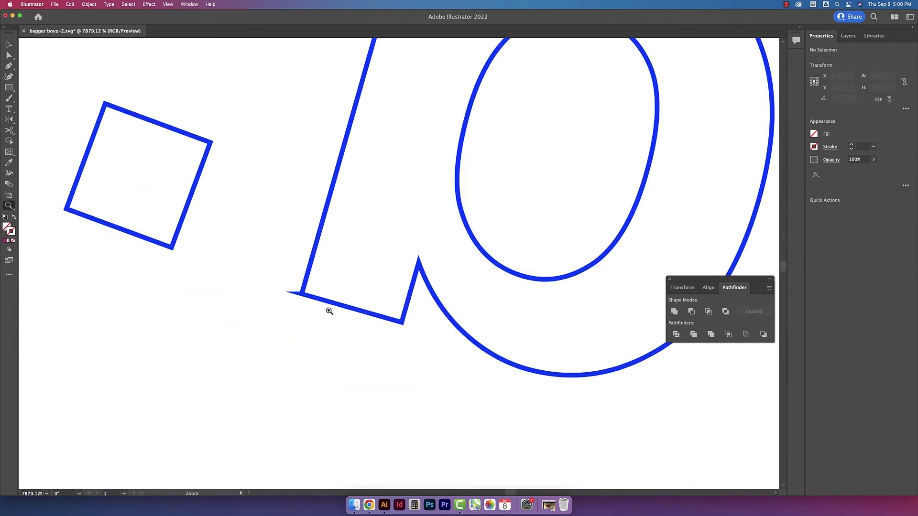
pyautogui.keyDown('alt'); pyautogui.click(328, 312); pyautogui.keyUp('alt')
pyautogui.press('super+minus')
pyautogui.press('super+minus')
pyautogui.press('super+minus')
pyautogui.moveTo(528, 281); pyautogui.dragTo(167, 307)
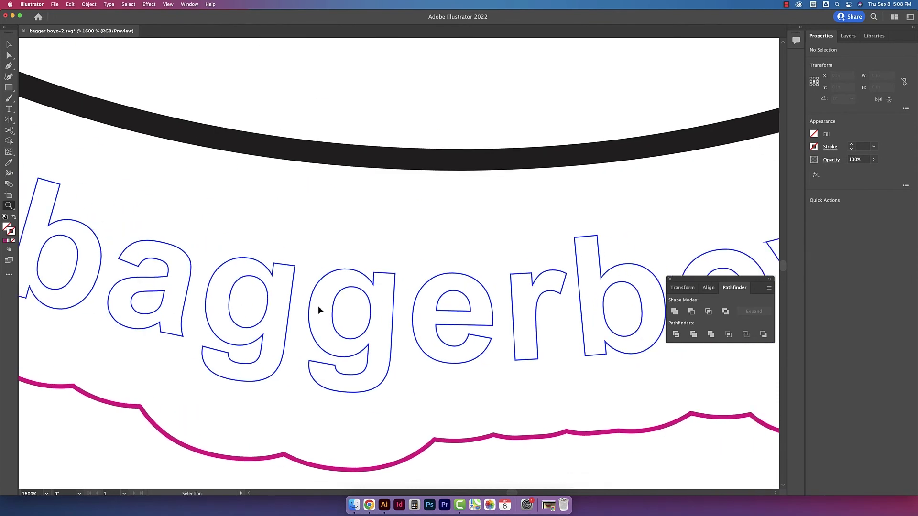
pyautogui.press('super+minus')
pyautogui.press('super+minus')
pyautogui.press('super+minus')
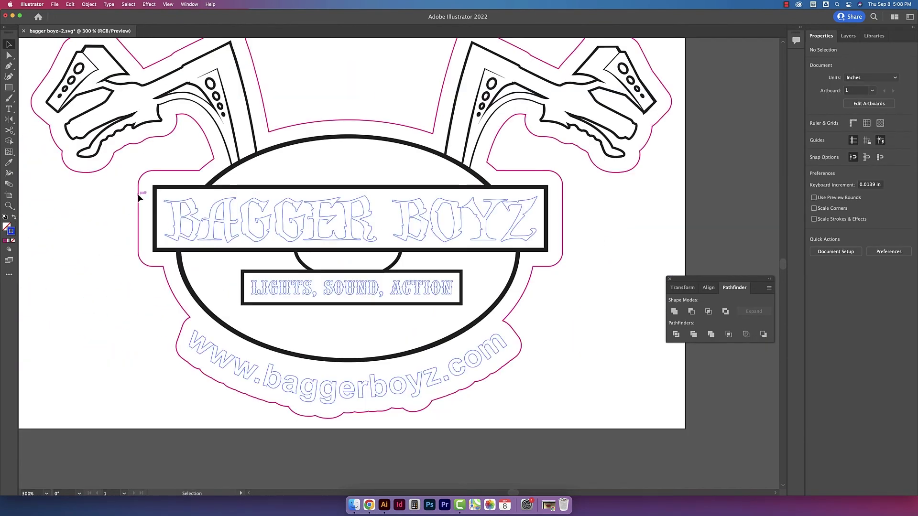
# Convert the strokes of all three blue text lines into filled outlines with Outline Stroke and deselect them.
pyautogui.moveTo(139, 193); pyautogui.dragTo(566, 396)
pyautogui.click(89, 4)
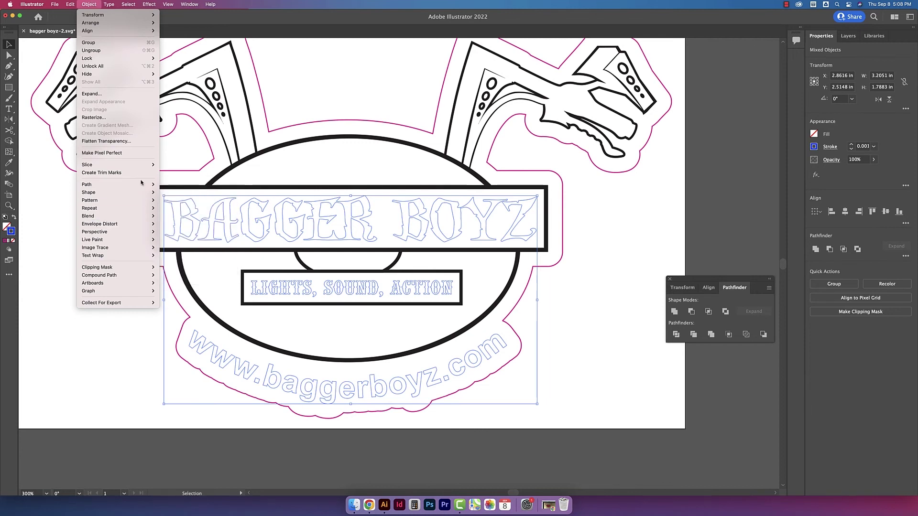
pyautogui.moveTo(141, 184)
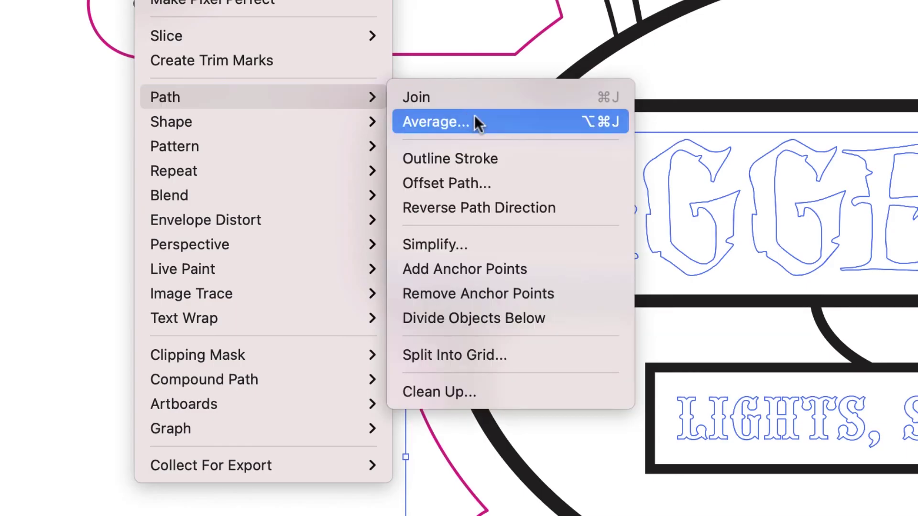
pyautogui.click(493, 151)
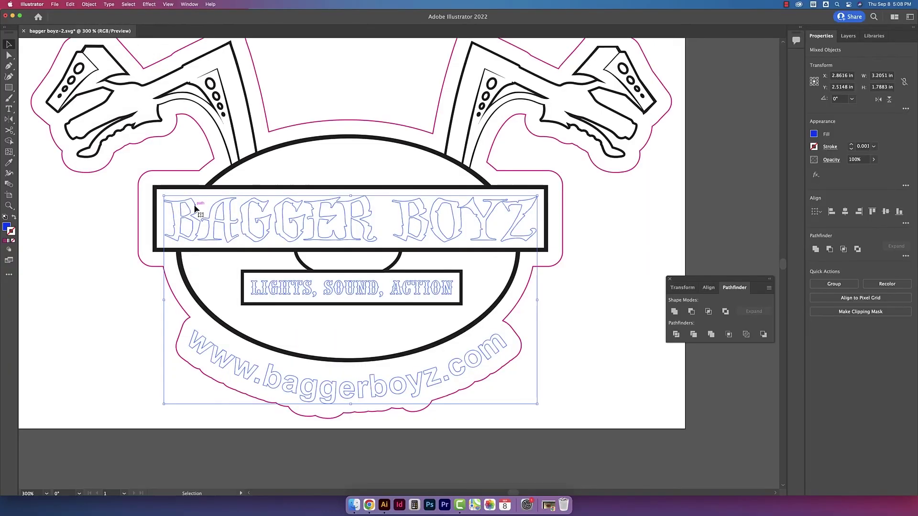
pyautogui.click(291, 320)
# Delete the stray anchor that forms the pointed spike at the base of the letter b's stem in the web address.
pyautogui.press('space')
pyautogui.moveTo(269, 397); pyautogui.dragTo(285, 281)
pyautogui.press('z')
pyautogui.moveTo(278, 242); pyautogui.dragTo(322, 262)
pyautogui.press('space')
pyautogui.moveTo(282, 356); pyautogui.dragTo(213, 166)
pyautogui.moveTo(246, 206); pyautogui.dragTo(304, 274)
pyautogui.press('space')
pyautogui.moveTo(281, 329); pyautogui.dragTo(368, 340)
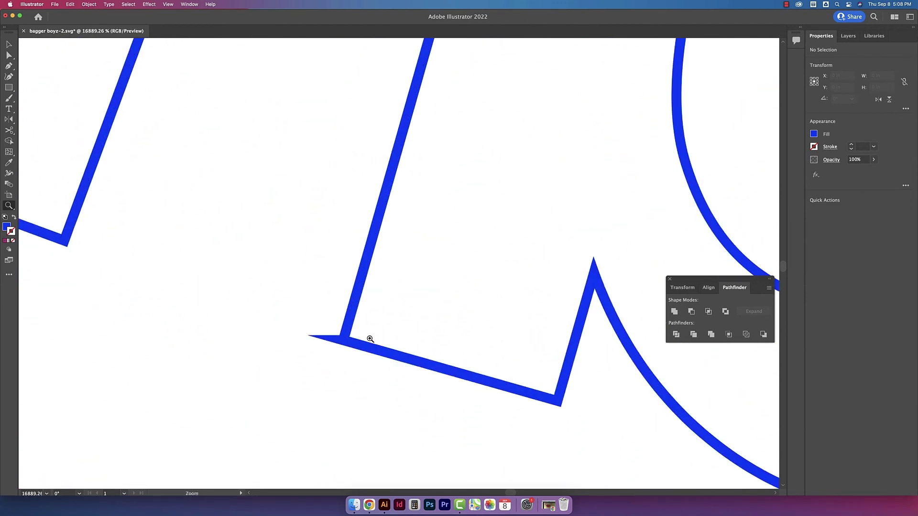
pyautogui.press('a')
pyautogui.click(342, 344)
pyautogui.press('-')
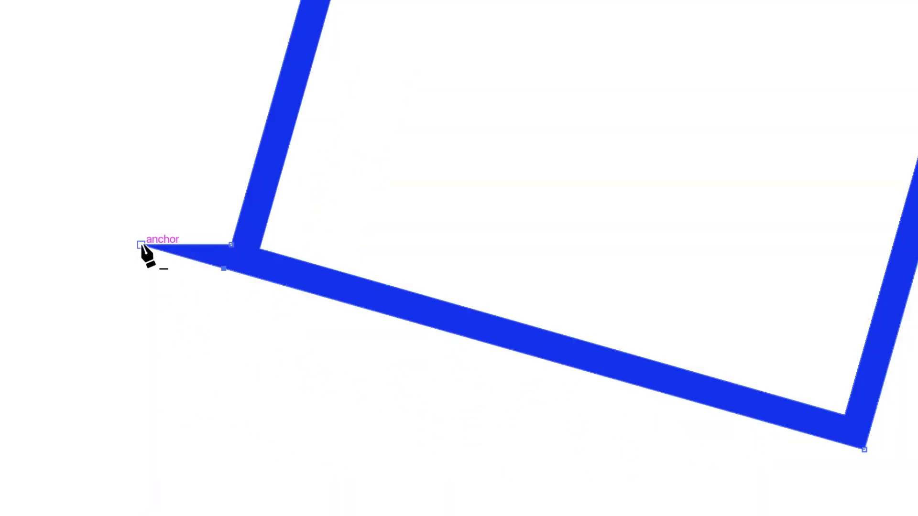
pyautogui.click(141, 245)
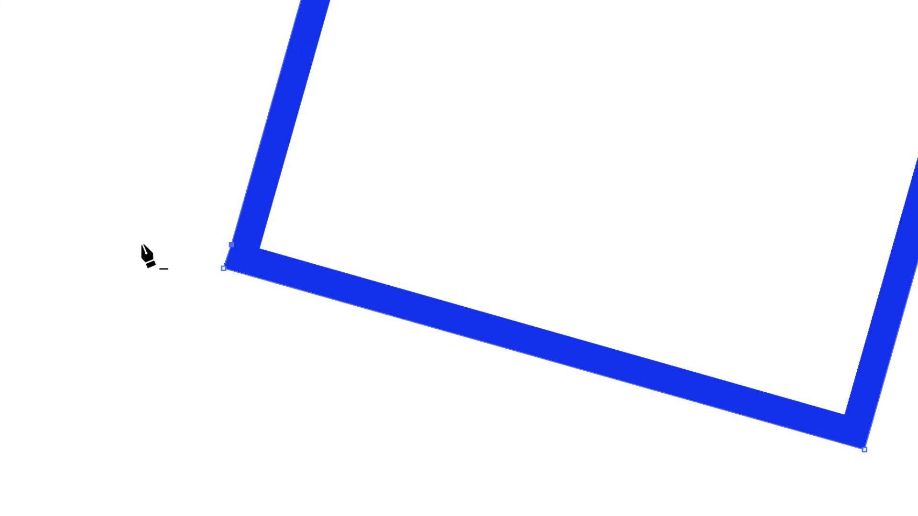
pyautogui.press('v')
pyautogui.click(142, 245)
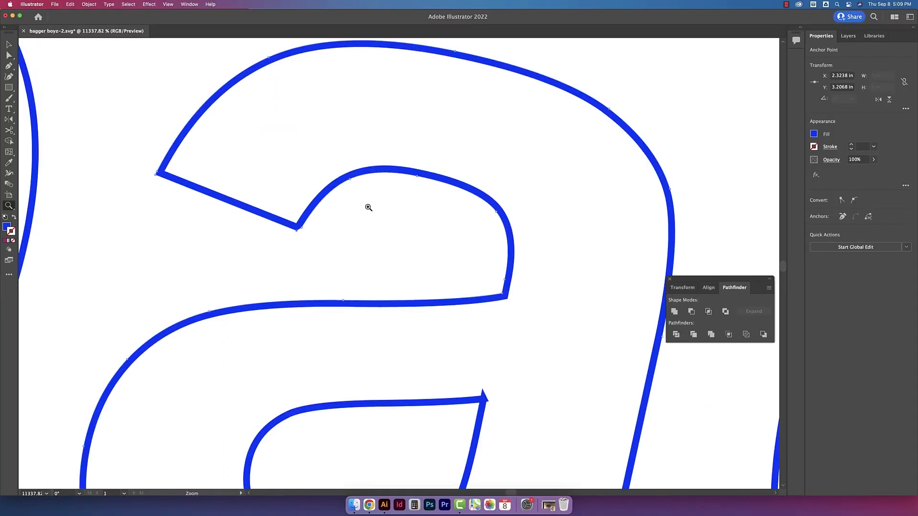
# Move the corner anchor at the end of the letter a's upper stroke slightly outward to square off the corner.
pyautogui.moveTo(370, 206); pyautogui.dragTo(445, 274)
pyautogui.moveTo(203, 233); pyautogui.dragTo(303, 279)
pyautogui.moveTo(228, 295); pyautogui.dragTo(248, 298)
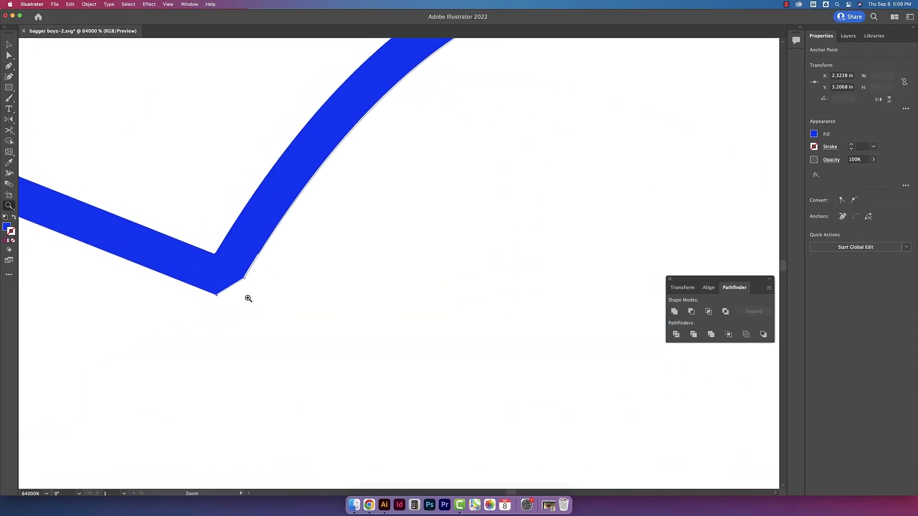
pyautogui.press('a')
pyautogui.click(217, 295)
pyautogui.moveTo(217, 295); pyautogui.dragTo(228, 303)
pyautogui.press('super+minus')
pyautogui.press('super+minus')
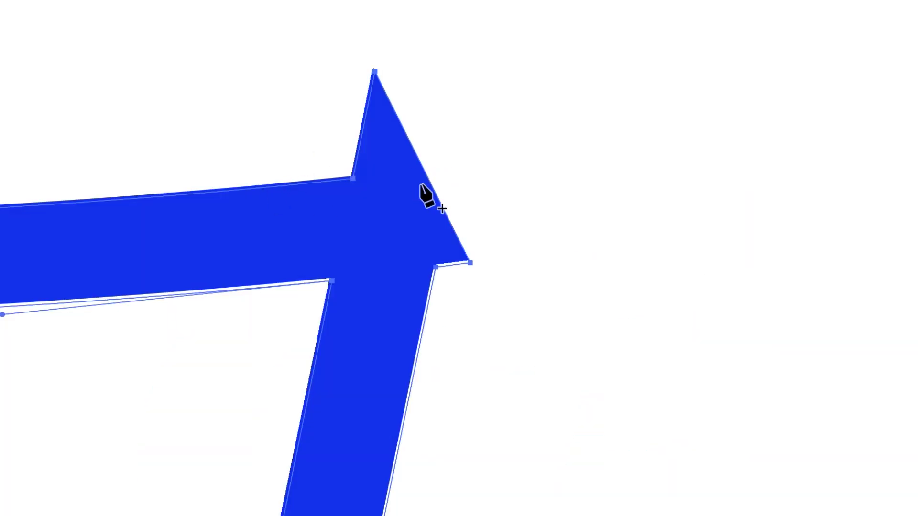
# Add an anchor on the slanted edge of the spike at the a's inner counter corner and delete the spike's upper tip.
pyautogui.press('v')
pyautogui.moveTo(258, 106); pyautogui.dragTo(325, 196)
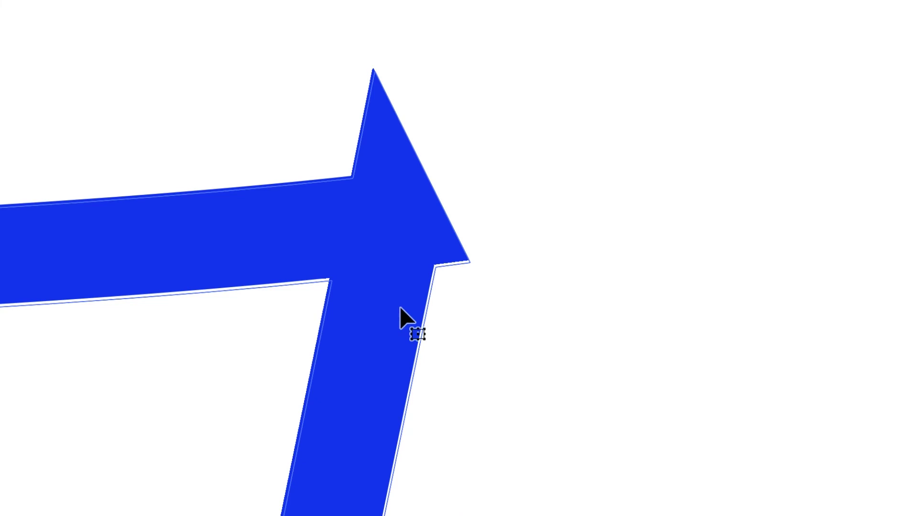
pyautogui.click(352, 281)
pyautogui.press('p')
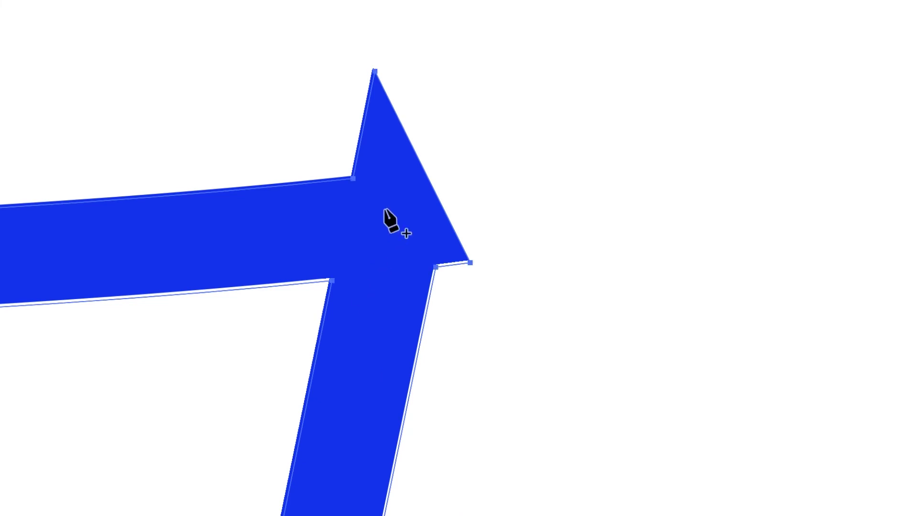
pyautogui.click(423, 168)
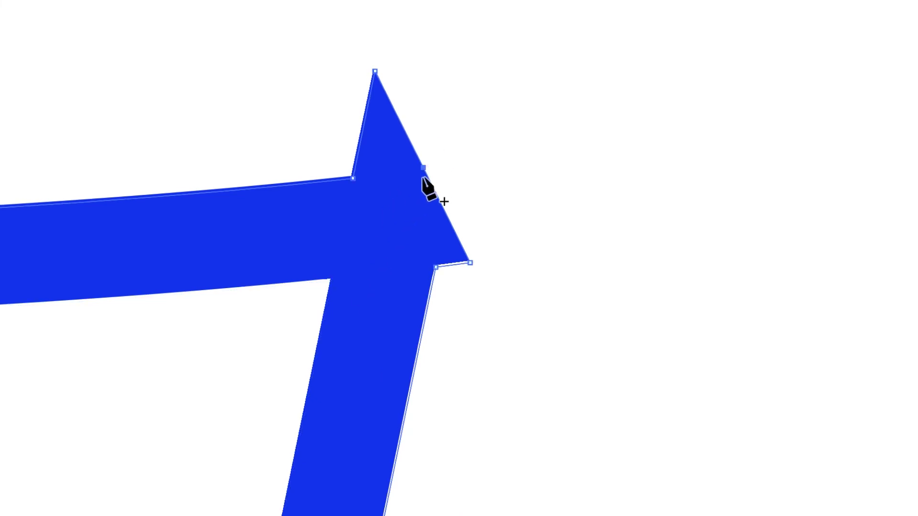
pyautogui.click(375, 72)
pyautogui.press('space')
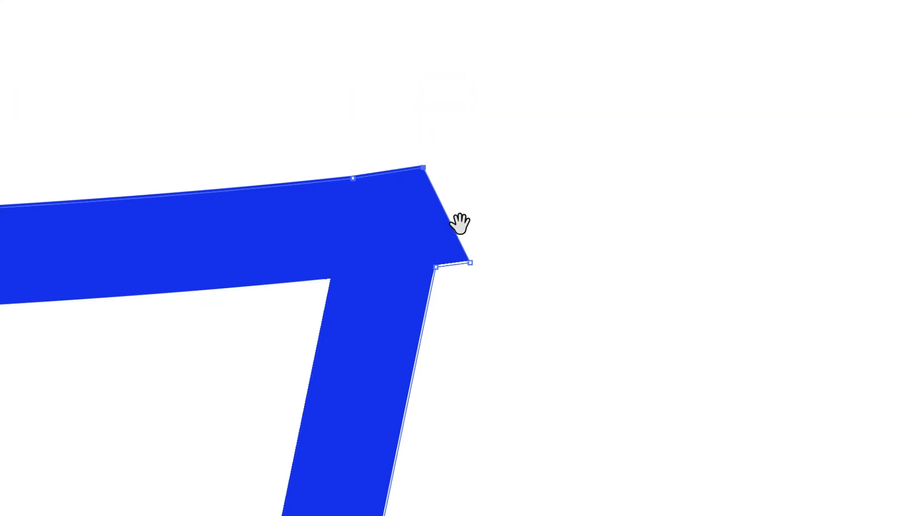
# Remove the remaining spike tip at the a's counter corner and shift the corner anchor to sharpen it.
pyautogui.moveTo(486, 357); pyautogui.dragTo(467, 282)
pyautogui.click(451, 187)
pyautogui.press('+')
pyautogui.click(405, 248)
pyautogui.click(409, 131)
pyautogui.press('-')
pyautogui.click(416, 192)
pyautogui.press('v')
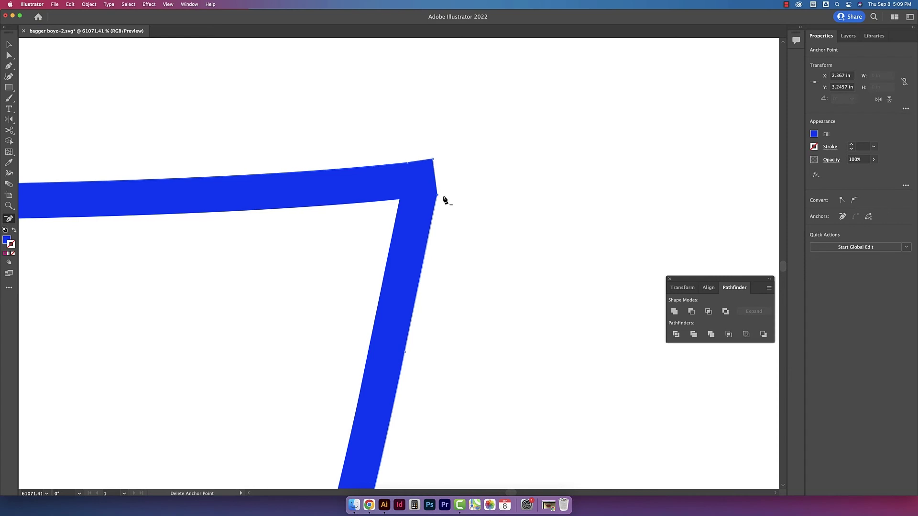
pyautogui.press('a')
pyautogui.moveTo(433, 159); pyautogui.dragTo(439, 177)
# Zoom in on the next misshapen corner of the web address outlines and reposition its anchor.
pyautogui.click(473, 187)
pyautogui.press('z')
pyautogui.moveTo(394, 235); pyautogui.dragTo(315, 239)
pyautogui.moveTo(456, 298); pyautogui.dragTo(498, 293)
pyautogui.moveTo(320, 198); pyautogui.dragTo(401, 197)
pyautogui.press('a')
pyautogui.moveTo(156, 271); pyautogui.dragTo(182, 274)
pyautogui.press('c')
pyautogui.click(220, 245)
pyautogui.press('Return')
pyautogui.press('v')
# Straighten another misshapen letter corner farther along the web address by moving its anchor.
pyautogui.press('super+minus')
pyautogui.press('super+minus')
pyautogui.press('super+minus')
pyautogui.press('super+minus')
pyautogui.press('super+minus')
pyautogui.press('super+minus')
pyautogui.press('super+minus')
pyautogui.moveTo(636, 229); pyautogui.dragTo(438, 258)
pyautogui.moveTo(598, 248); pyautogui.dragTo(272, 306)
pyautogui.press('z')
pyautogui.moveTo(431, 200); pyautogui.dragTo(483, 201)
pyautogui.press('a')
pyautogui.moveTo(291, 238); pyautogui.dragTo(315, 233)
pyautogui.press('v')
# Clean up the lower-left corner of the letter z in the web address by deleting its stray anchors.
pyautogui.press('super+minus')
pyautogui.press('super+minus')
pyautogui.press('super+minus')
pyautogui.press('super+minus')
pyautogui.press('super+minus')
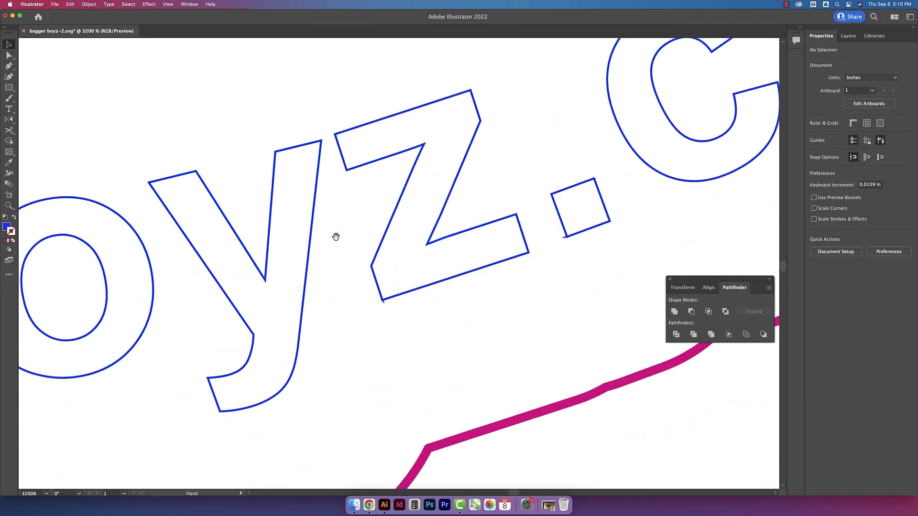
pyautogui.press('z')
pyautogui.moveTo(385, 293); pyautogui.dragTo(445, 293)
pyautogui.press('a')
pyautogui.click(280, 409)
pyautogui.press('-')
pyautogui.click(260, 401)
pyautogui.click(292, 434)
pyautogui.click(285, 408)
pyautogui.press('a')
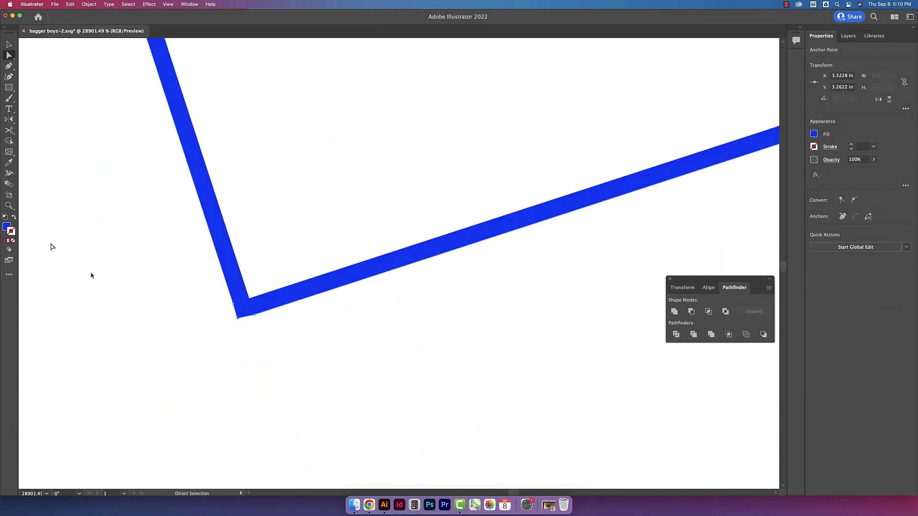
# Trim the arrow-shaped spike at the next pointed corner by adding an anchor mid-edge and deleting both outer tips.
pyautogui.press('z')
pyautogui.moveTo(297, 334); pyautogui.dragTo(335, 334)
pyautogui.press('a')
pyautogui.press('super+minus')
pyautogui.press('super+minus')
pyautogui.press('super+minus')
pyautogui.press('super+minus')
pyautogui.press('super+minus')
pyautogui.press('z')
pyautogui.moveTo(396, 192); pyautogui.dragTo(449, 192)
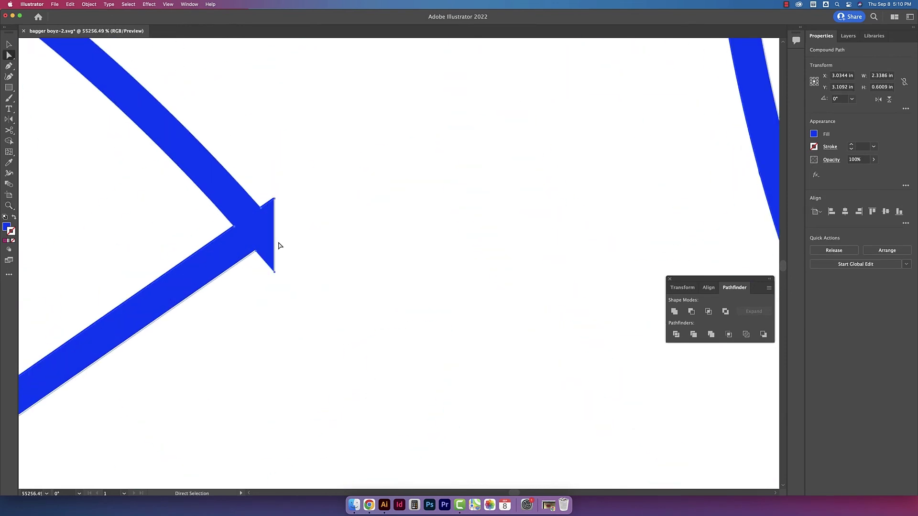
pyautogui.press('+')
pyautogui.click(275, 238)
pyautogui.press('-')
pyautogui.click(274, 272)
pyautogui.click(275, 198)
pyautogui.press('a')
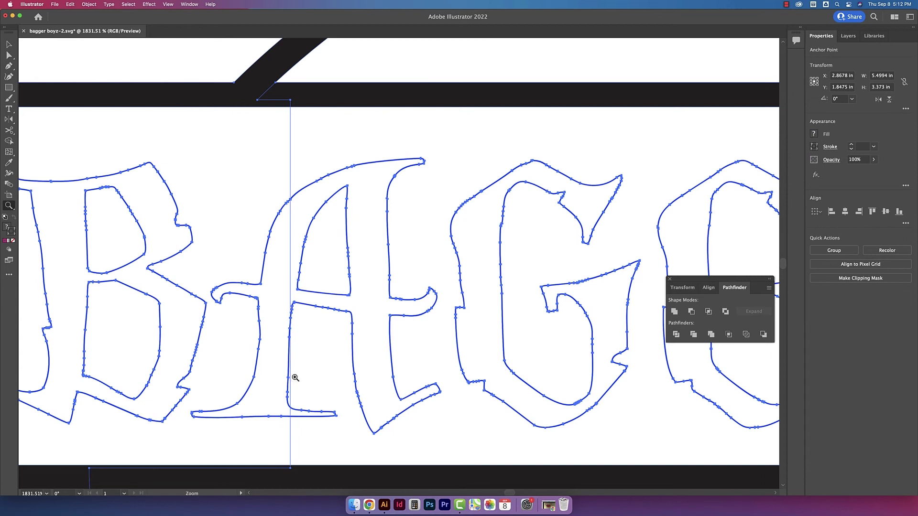
# Select the invisible path without fill or stroke that crosses the letter A in BAGGER and delete it entirely.
pyautogui.moveTo(318, 287); pyautogui.dragTo(317, 432)
pyautogui.press('a')
pyautogui.moveTo(318, 307); pyautogui.dragTo(382, 134)
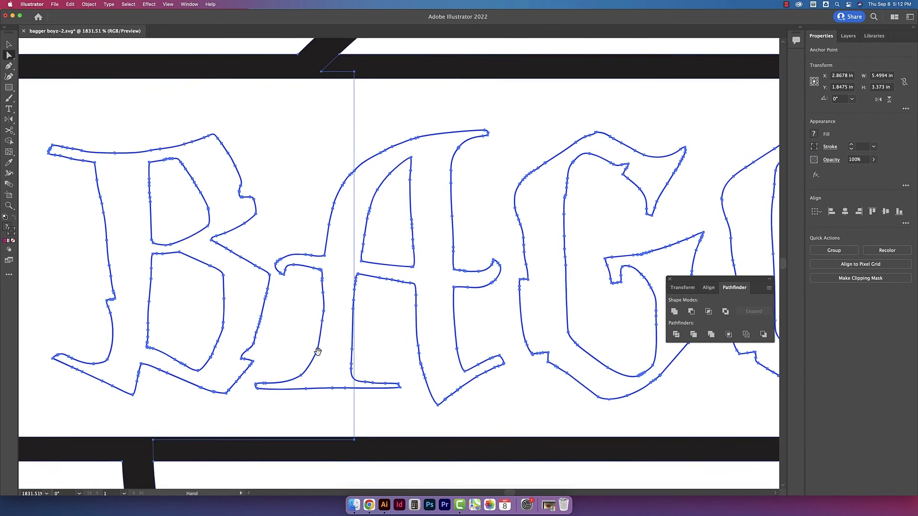
pyautogui.scroll(-3, 323, 318)
pyautogui.click(364, 413)
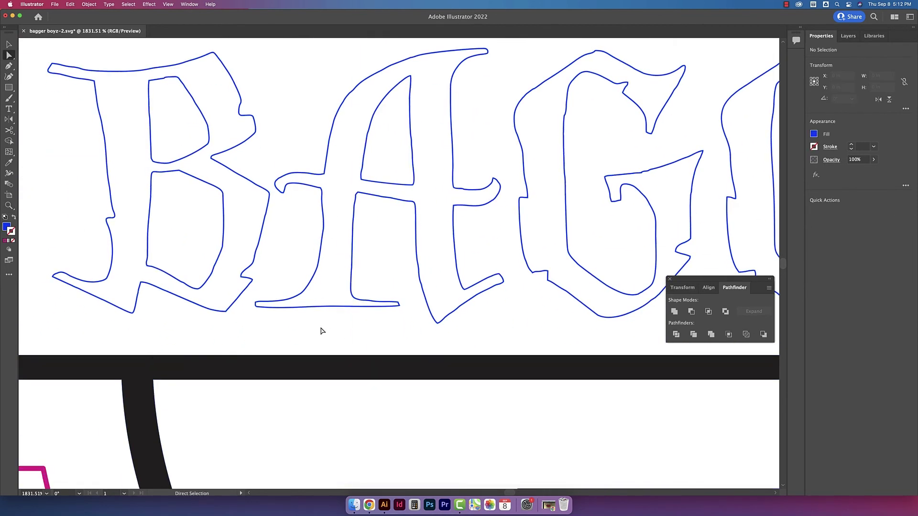
pyautogui.moveTo(378, 335); pyautogui.dragTo(381, 338)
pyautogui.scroll(10, 339, 317)
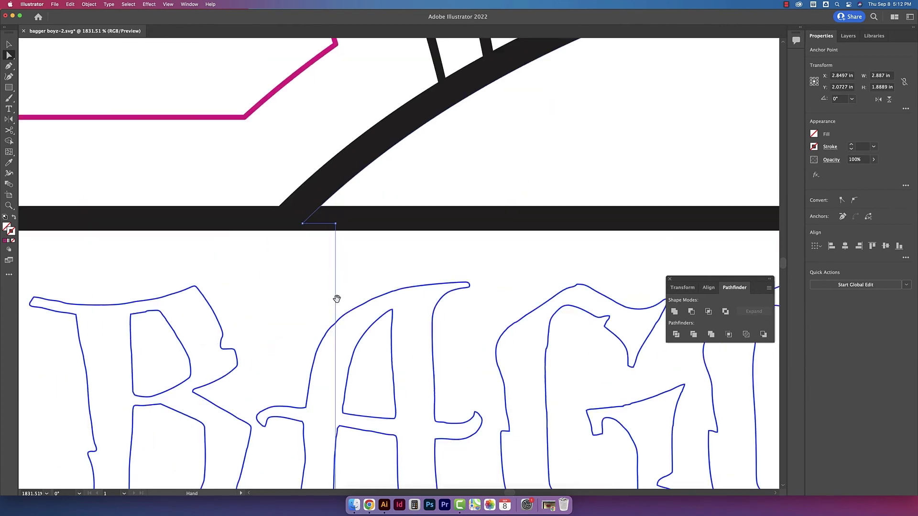
pyautogui.scroll(-10, 317, 369)
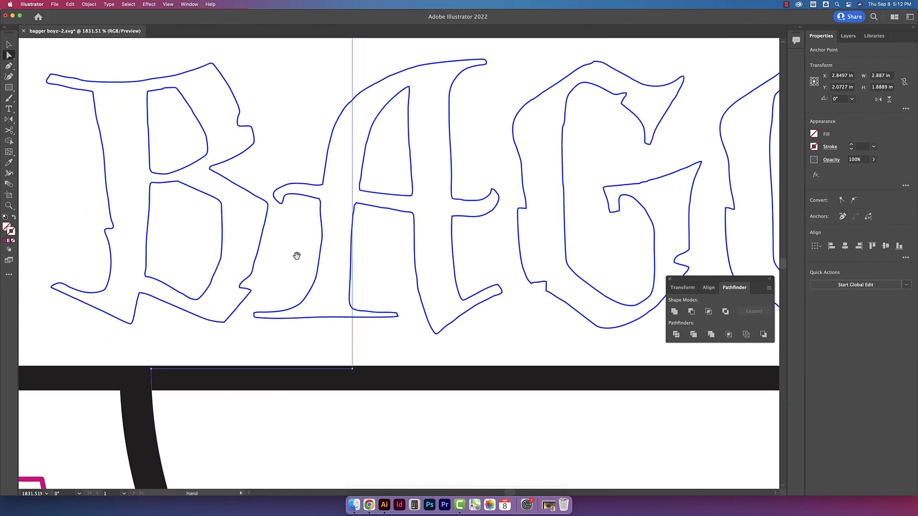
pyautogui.moveTo(294, 257); pyautogui.dragTo(275, 329)
pyautogui.press('super+minus')
pyautogui.press('super+minus')
pyautogui.press('super+minus')
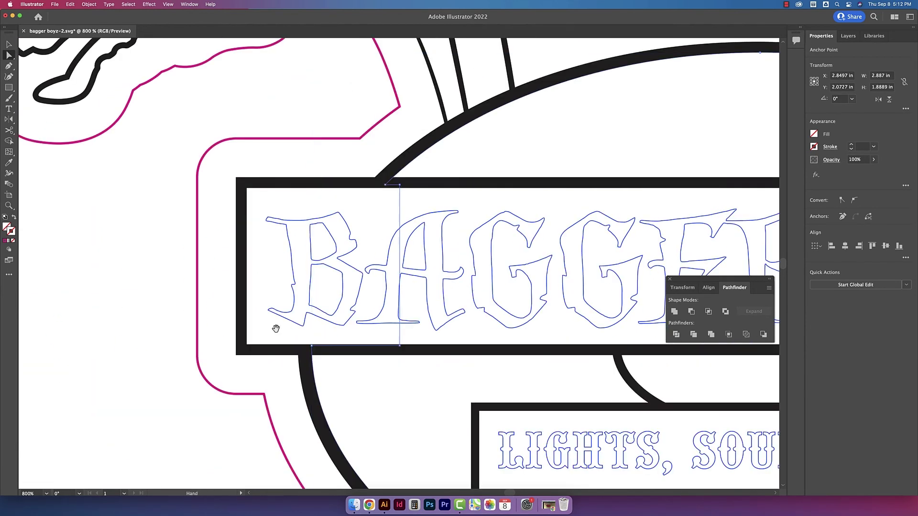
pyautogui.moveTo(501, 438); pyautogui.dragTo(311, 408)
pyautogui.press('Delete')
pyautogui.press('Delete')
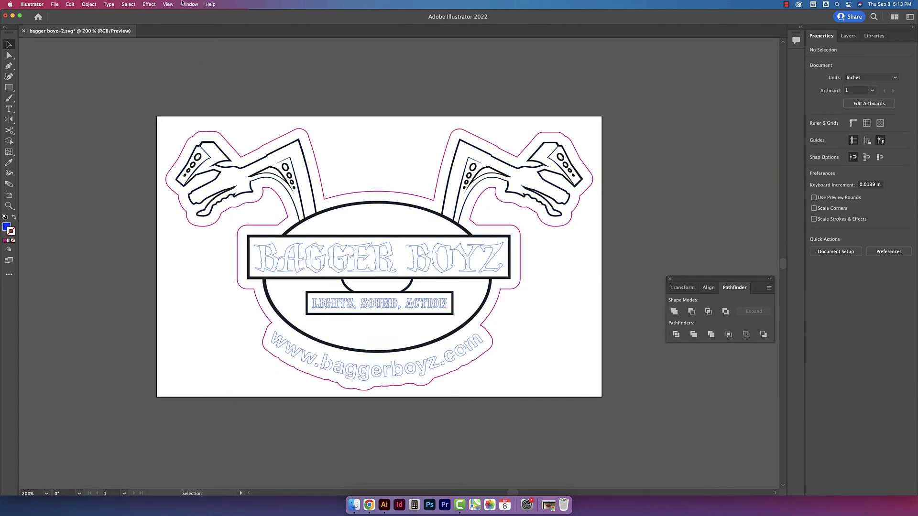
# Open the document information and select the whole logo to check it for open paths.
pyautogui.click(189, 4)
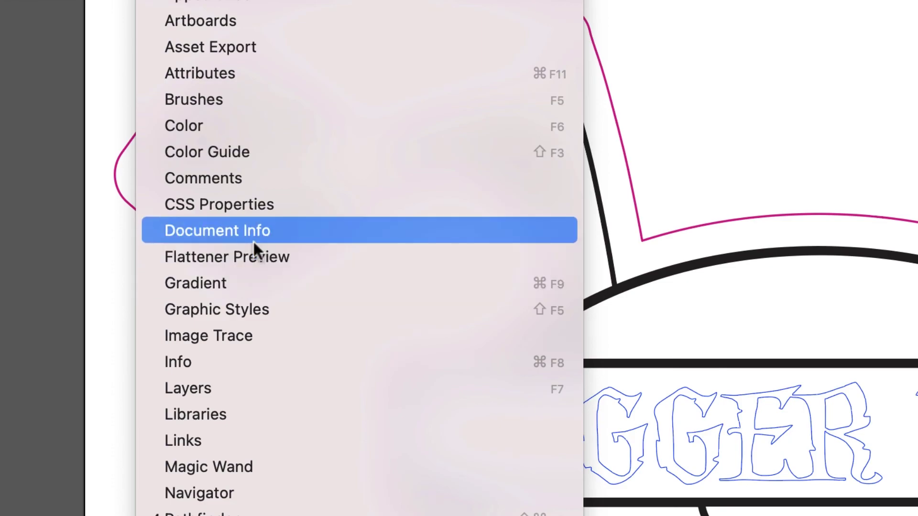
pyautogui.click(232, 196)
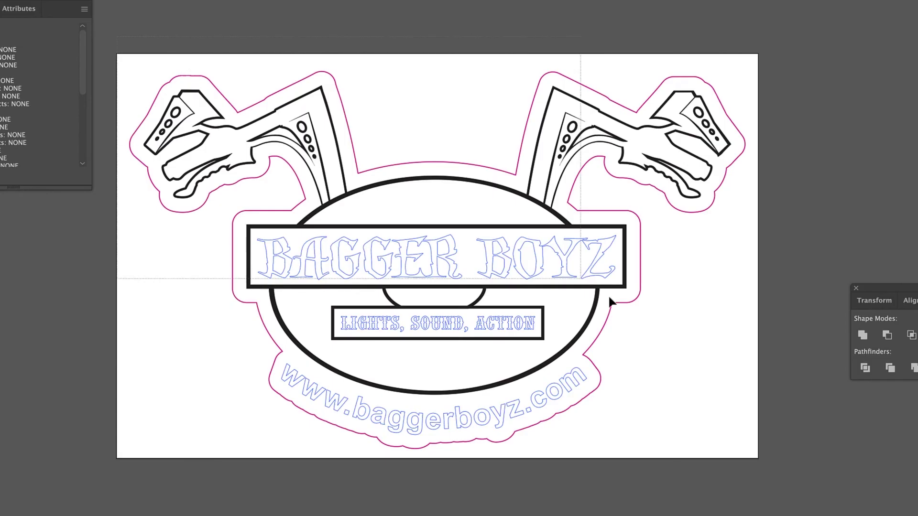
pyautogui.press('super+a')
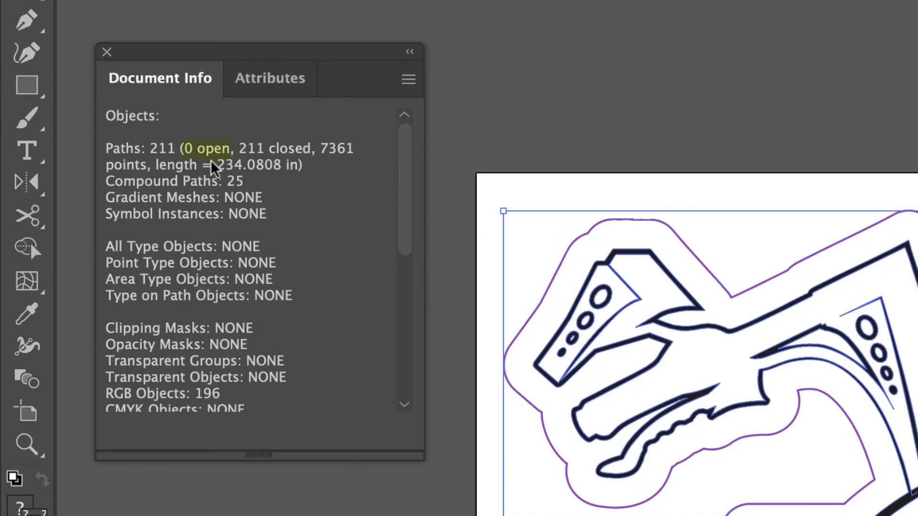
pyautogui.press('super+shift+a')
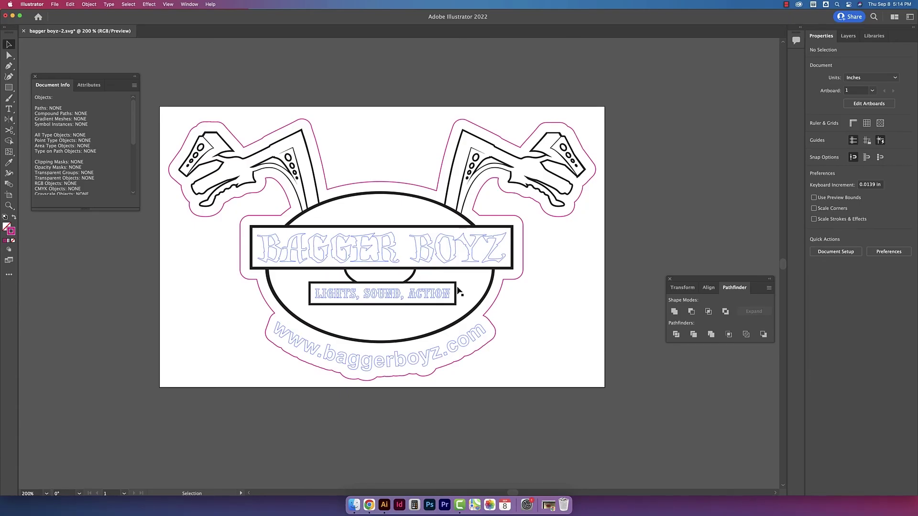
# Select all of the logo artwork, group it, and deselect.
pyautogui.press('super+a')
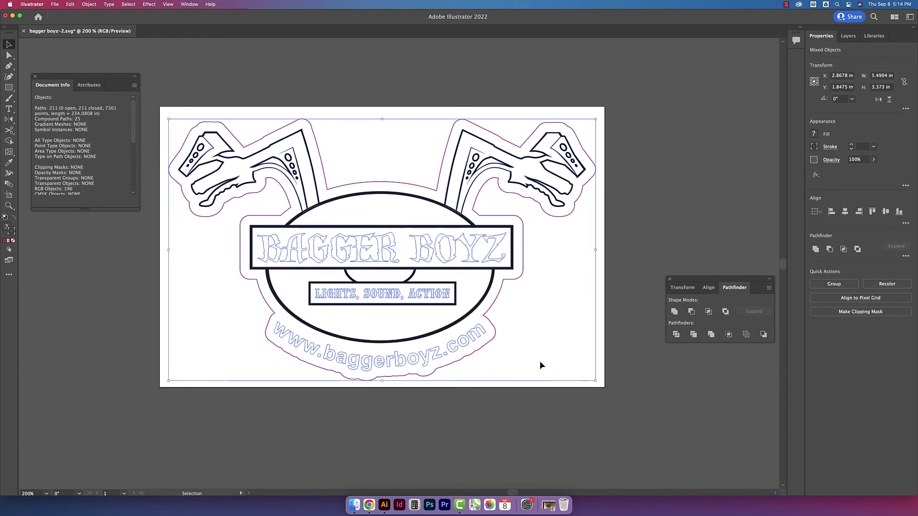
pyautogui.click(89, 4)
pyautogui.click(89, 43)
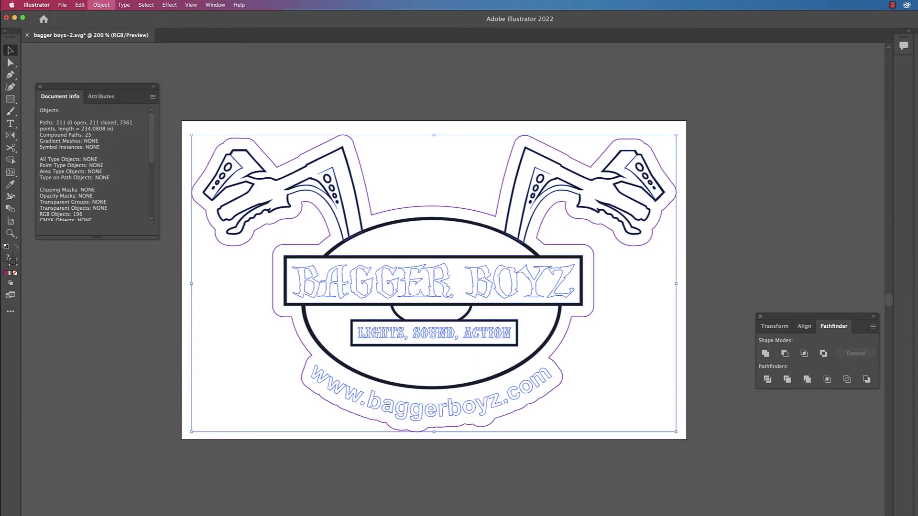
pyautogui.click(221, 110)
# Save the artwork as bagger boyz-2.svg in the example folder, in SVG format with Use Artboards set to All and the SVG 1.1 profile.
pyautogui.click(56, 3)
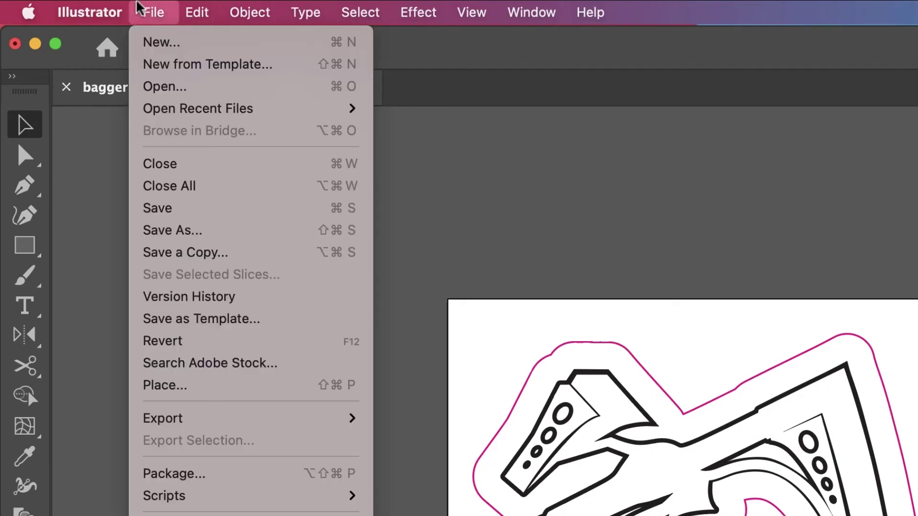
pyautogui.click(172, 230)
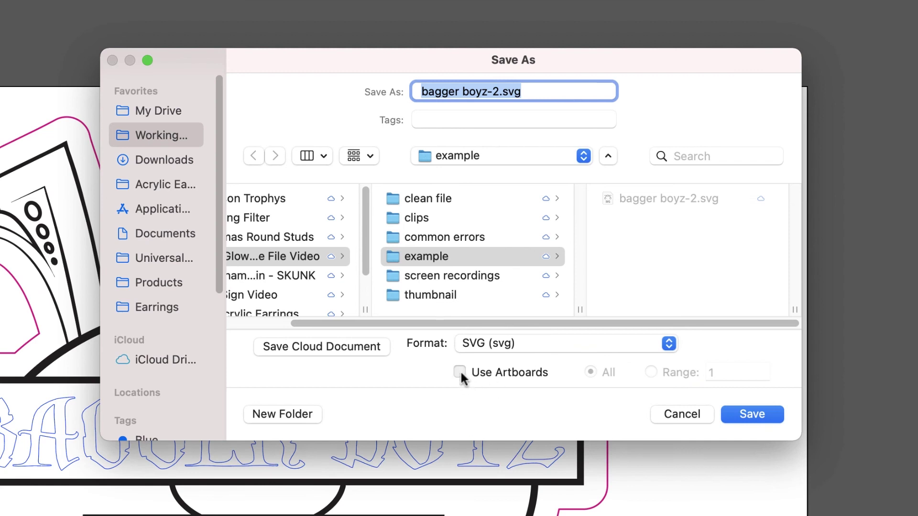
pyautogui.click(462, 224)
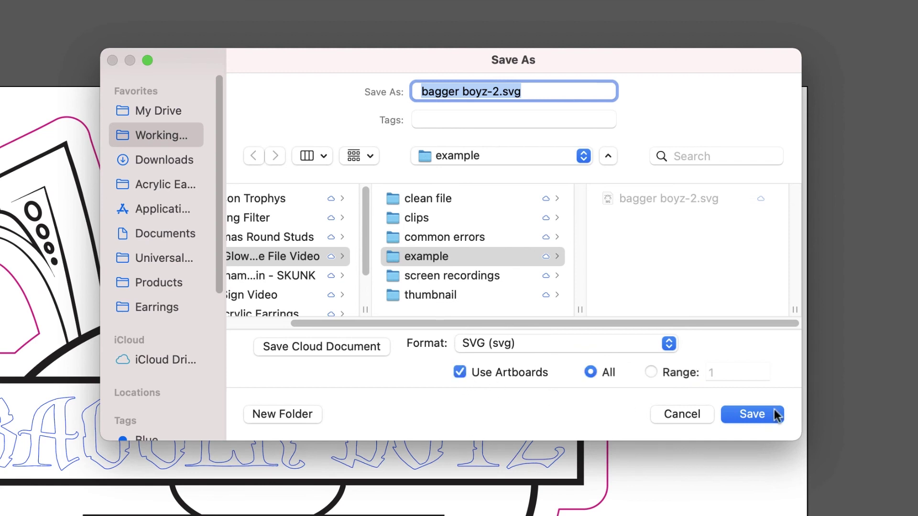
pyautogui.click(774, 419)
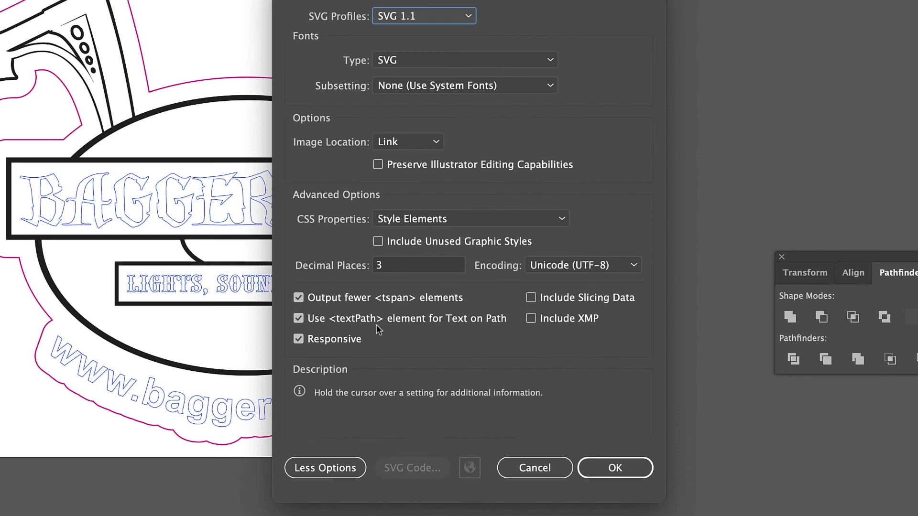
pyautogui.click(627, 476)
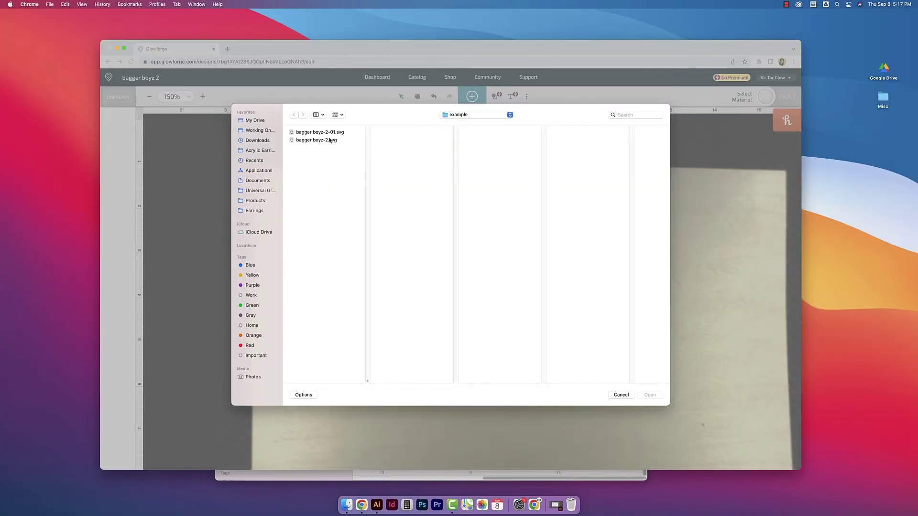
# Upload bagger boyz-2-01.svg from the example folder into the Glowforge design.
pyautogui.click(334, 133)
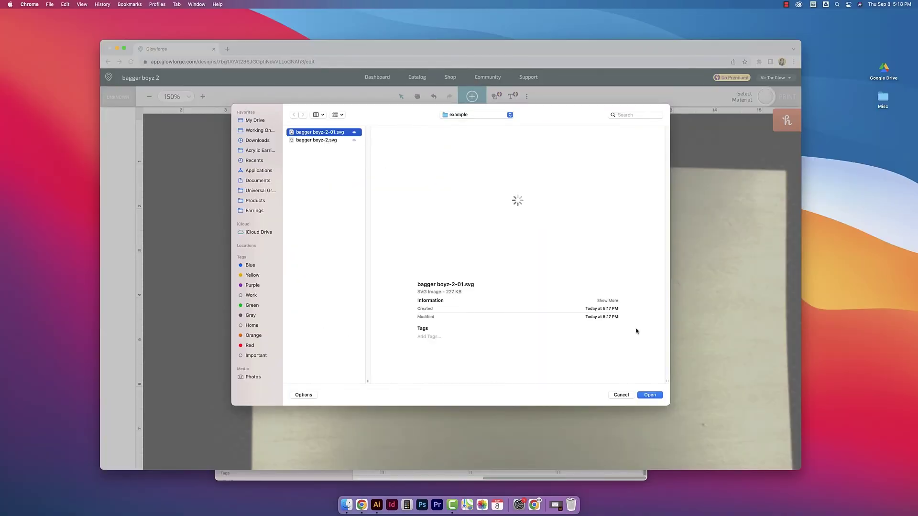
pyautogui.click(649, 394)
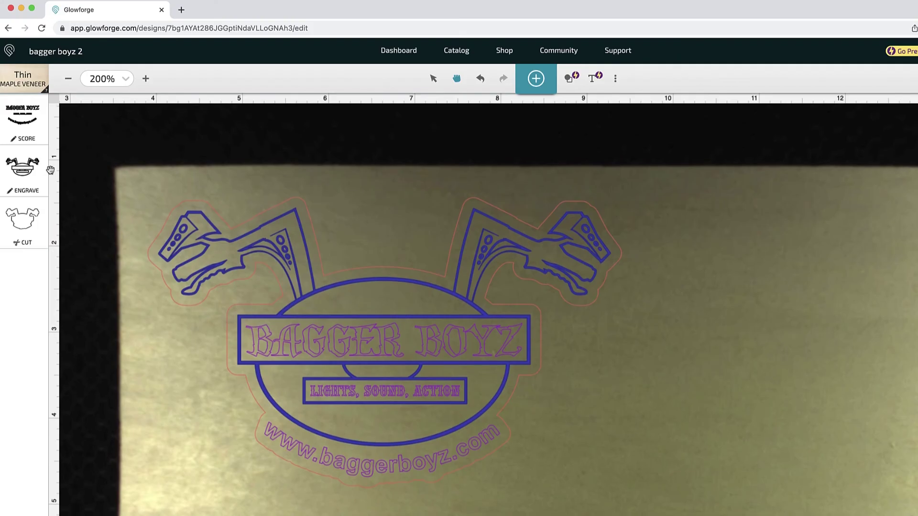
# Set the lettering layer's score to High Quality and the handlebar-and-frame layer's engrave to HD Graphic.
pyautogui.click(18, 107)
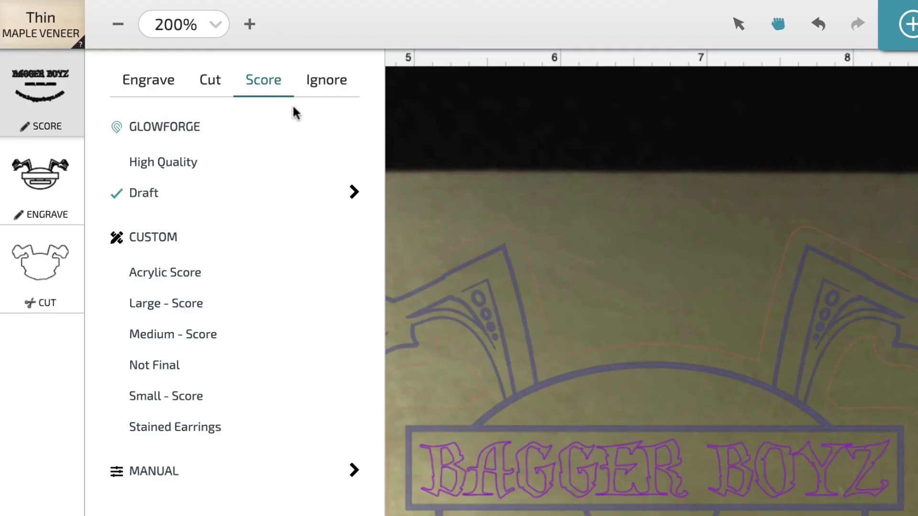
pyautogui.click(207, 161)
pyautogui.click(489, 172)
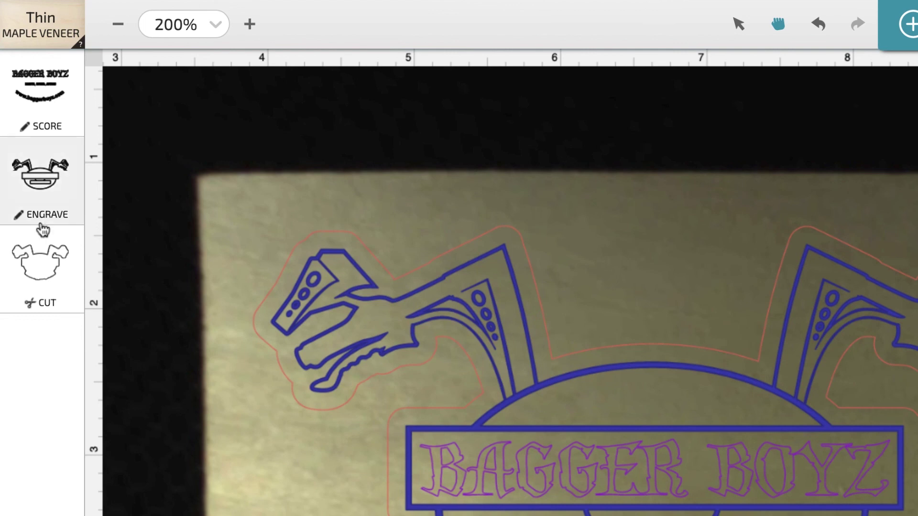
pyautogui.click(42, 182)
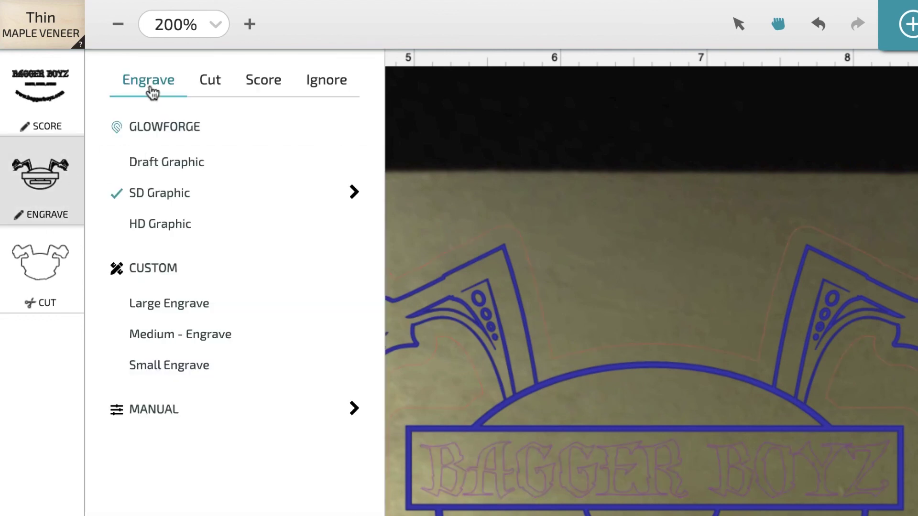
pyautogui.click(165, 233)
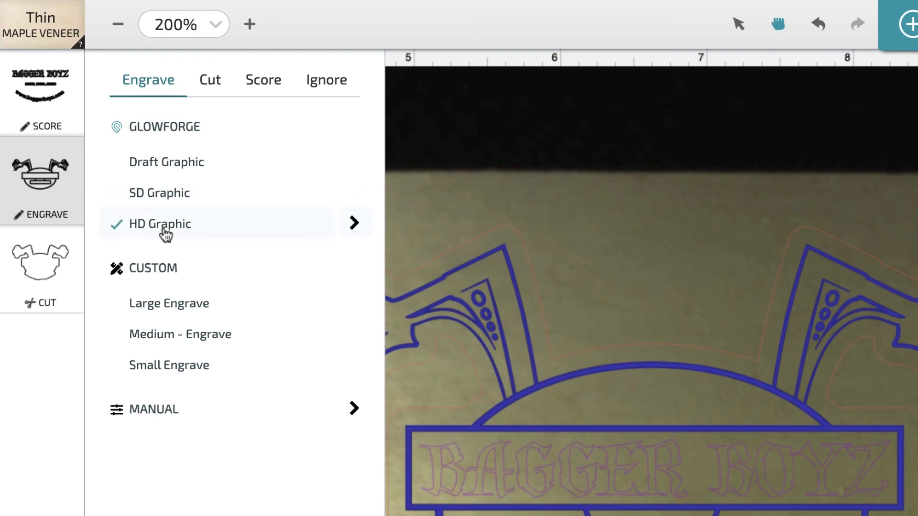
# Review the outer outline's cut settings, select the whole logo on the material, and deselect it.
pyautogui.click(48, 261)
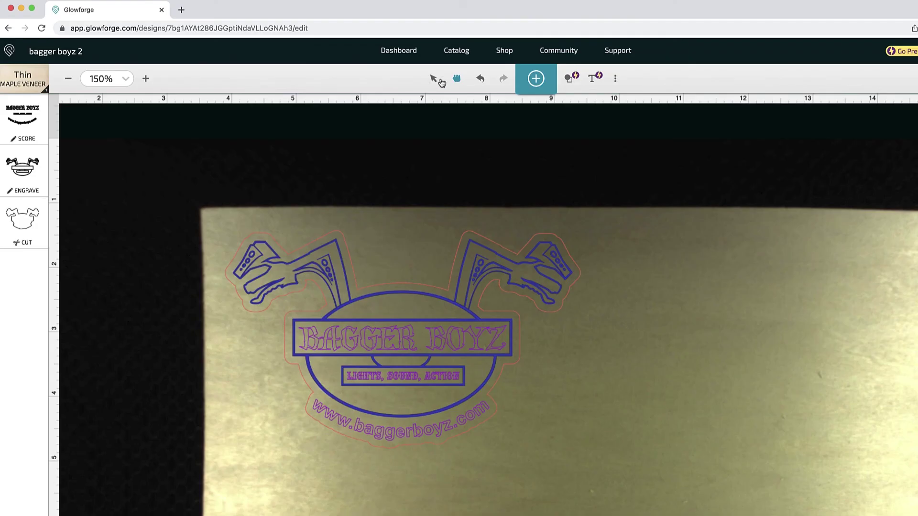
pyautogui.moveTo(177, 187); pyautogui.dragTo(755, 460)
pyautogui.click(601, 413)
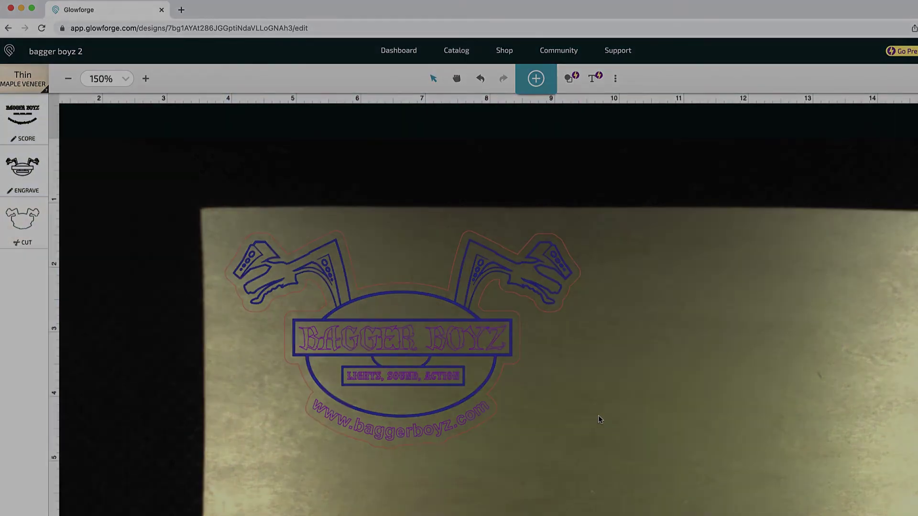